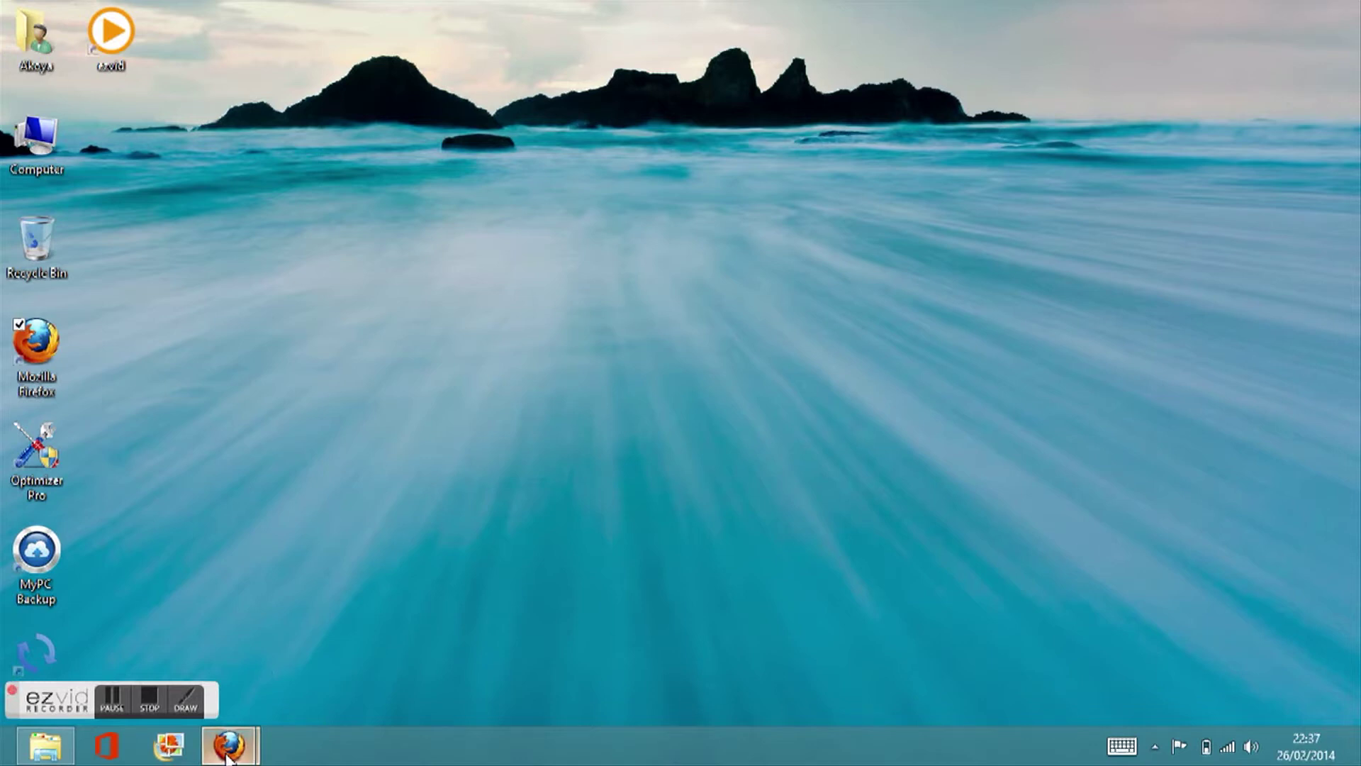
# Step: Search Google for 'download tails' and open the tails.boum.org download page
pyautogui.moveTo(228, 757)
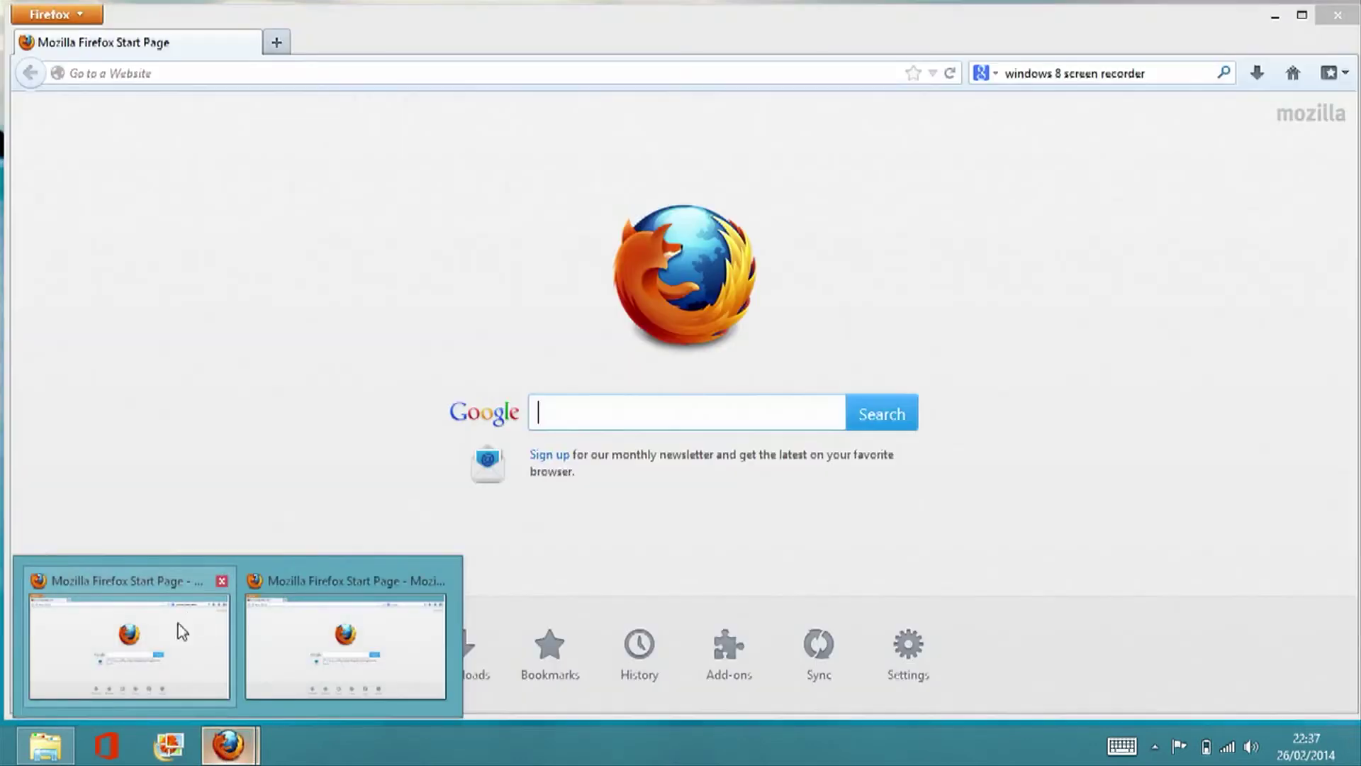
pyautogui.click(178, 625)
pyautogui.click(577, 421)
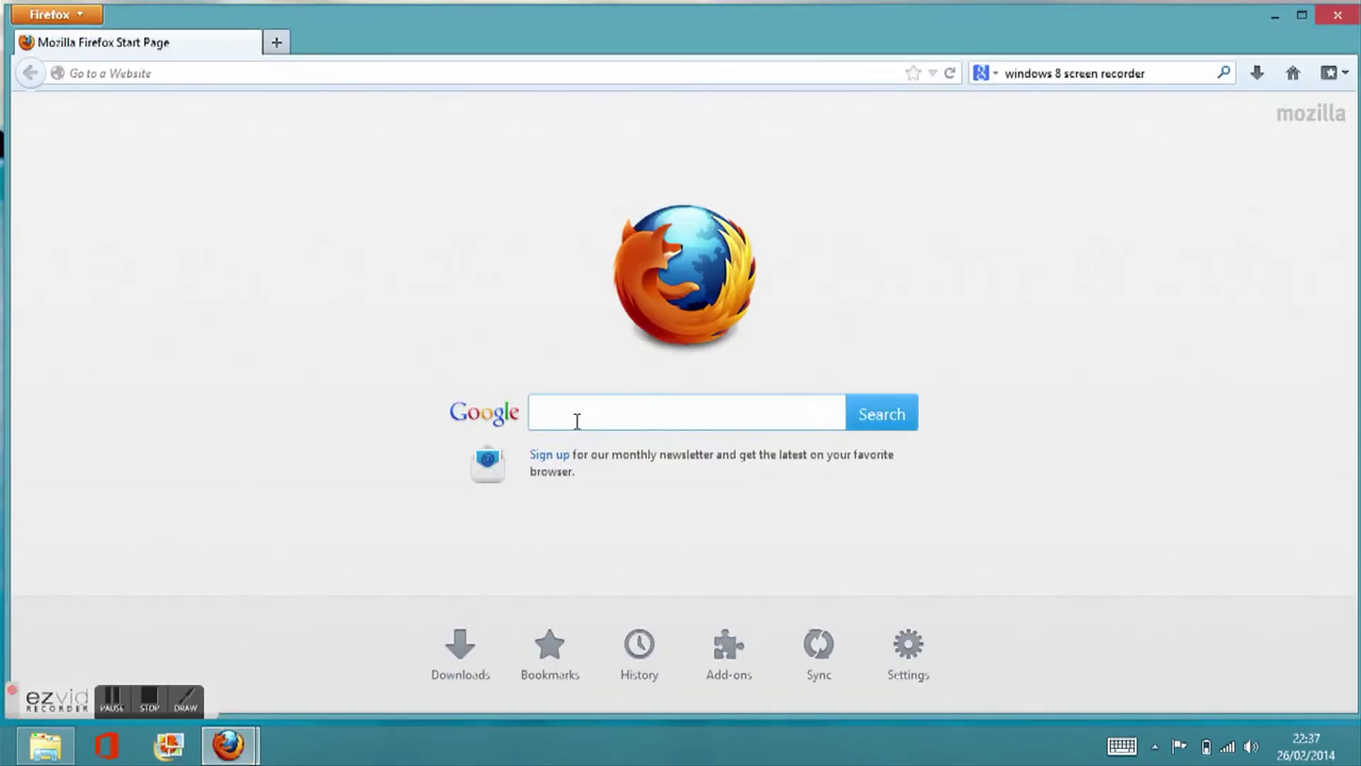
pyautogui.write('download tails')
pyautogui.press('Return')
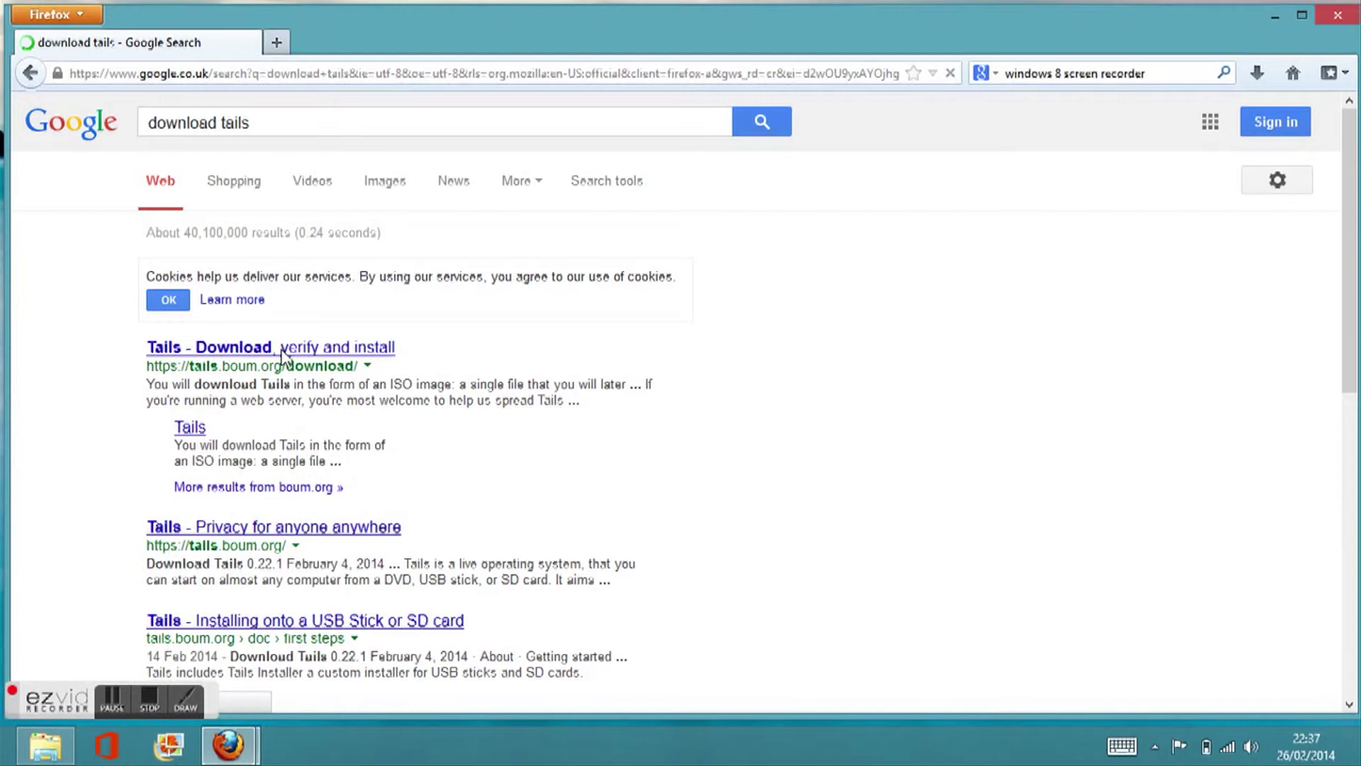
pyautogui.click(344, 351)
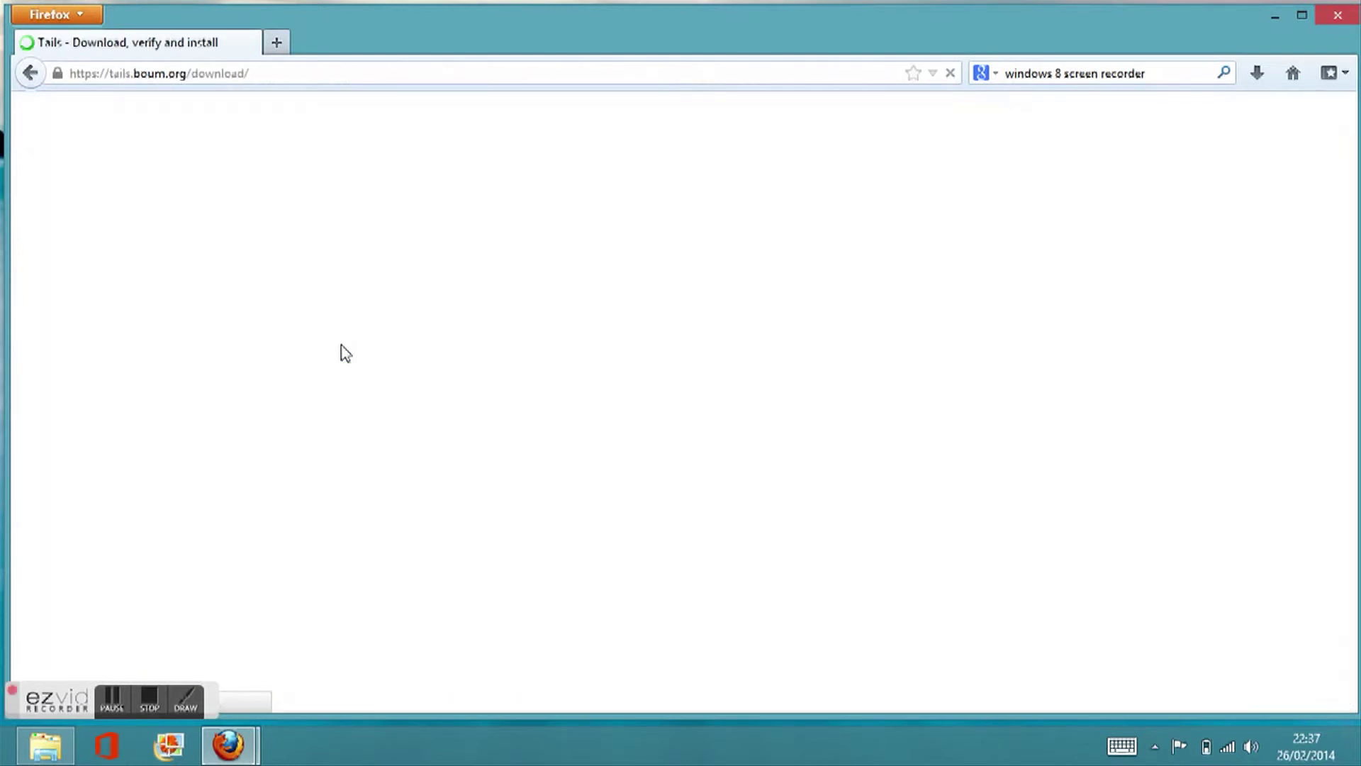
# Step: Save the Tails 0.22.1 ISO image (tails-i386-0.22.1.iso) and open the Computer window
pyautogui.scroll(-5, 524, 423)
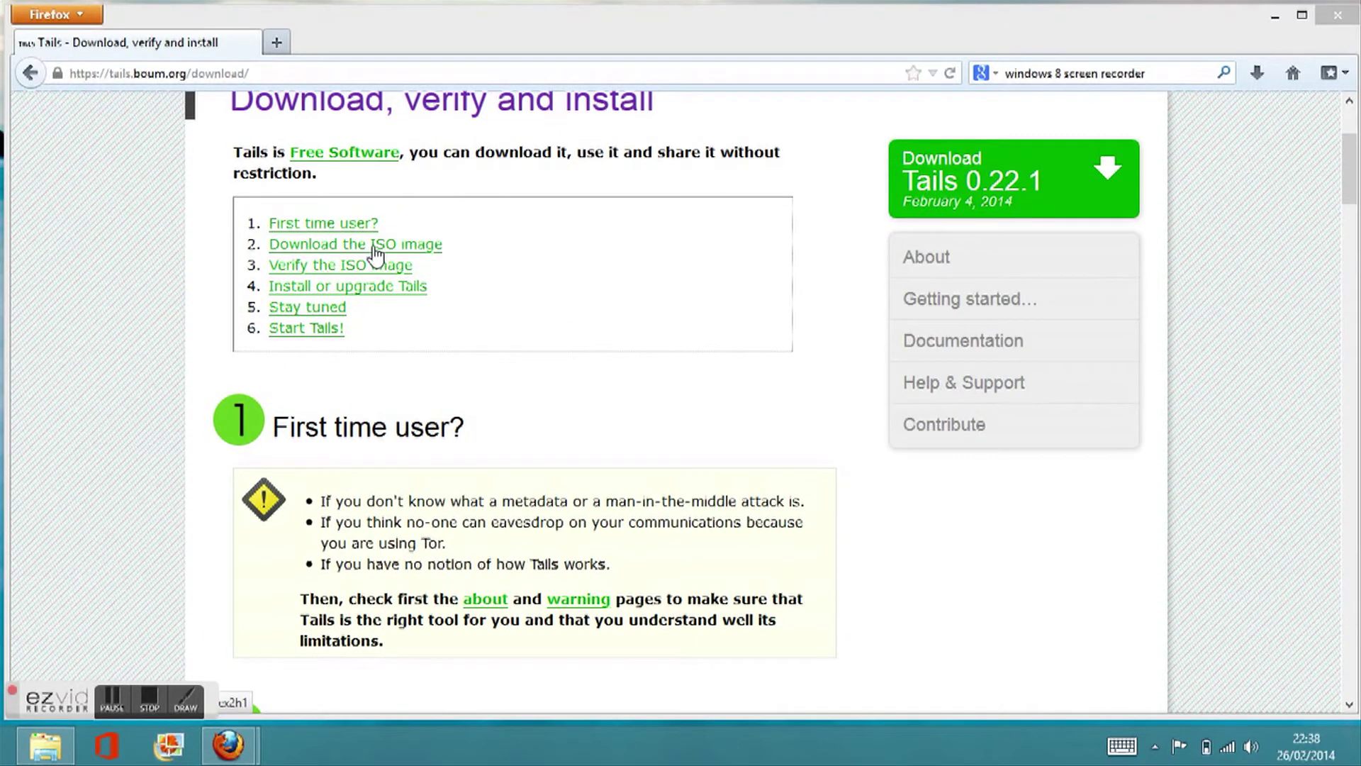
pyautogui.click(374, 246)
pyautogui.click(448, 328)
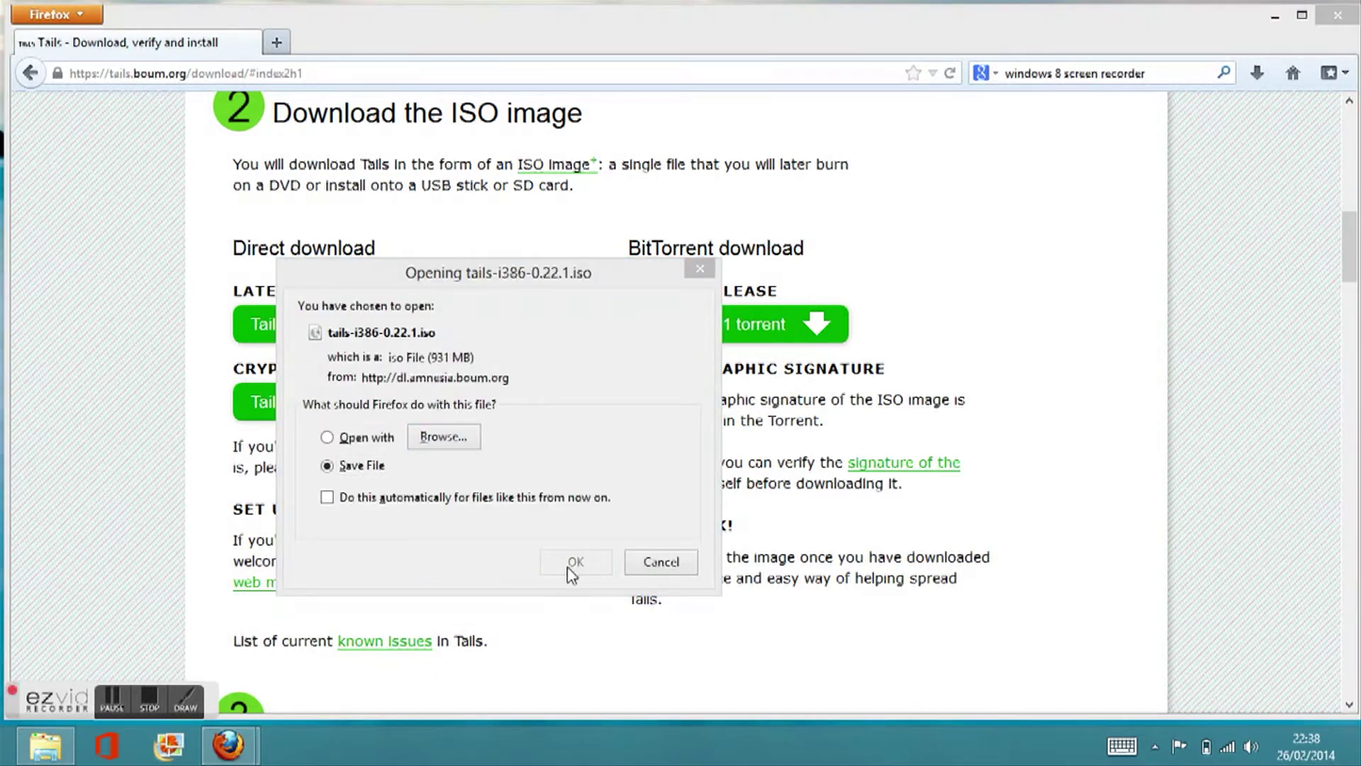
pyautogui.click(570, 567)
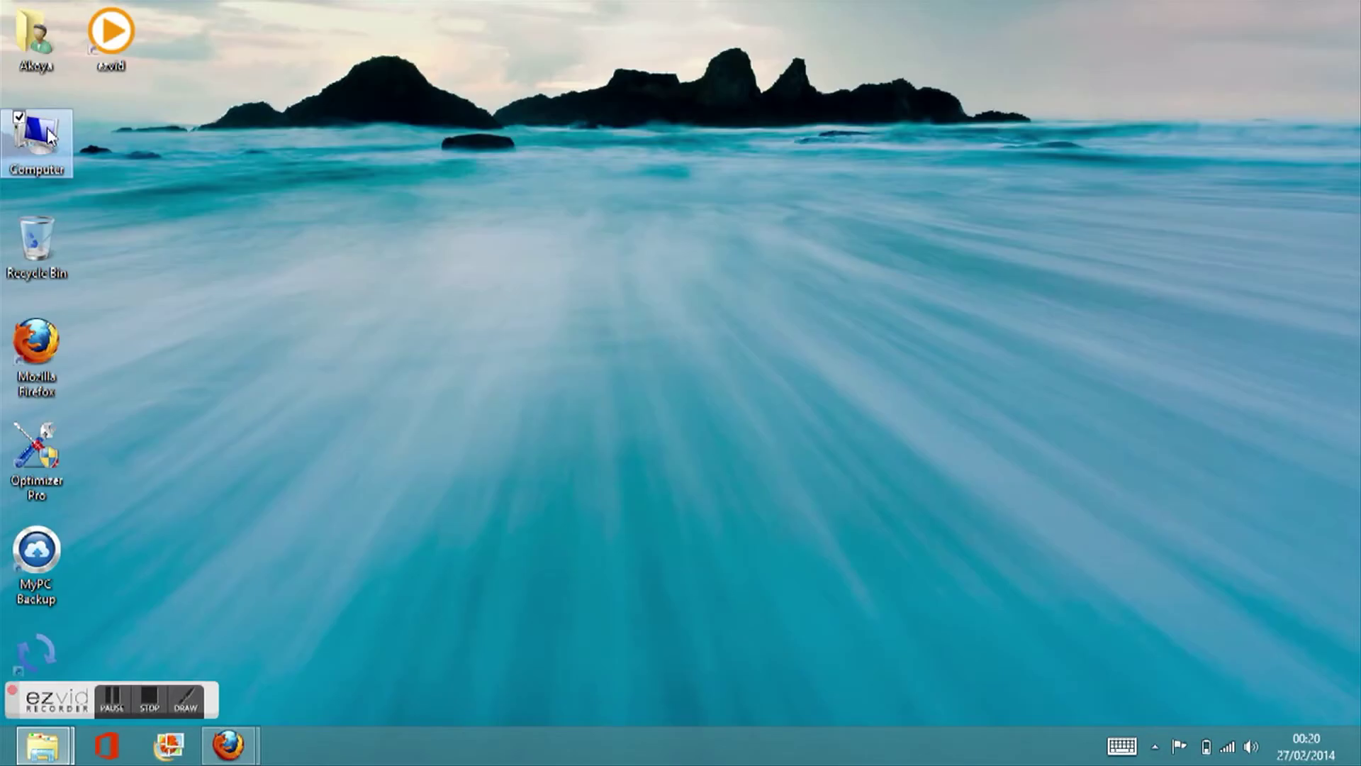
pyautogui.doubleClick(37, 139)
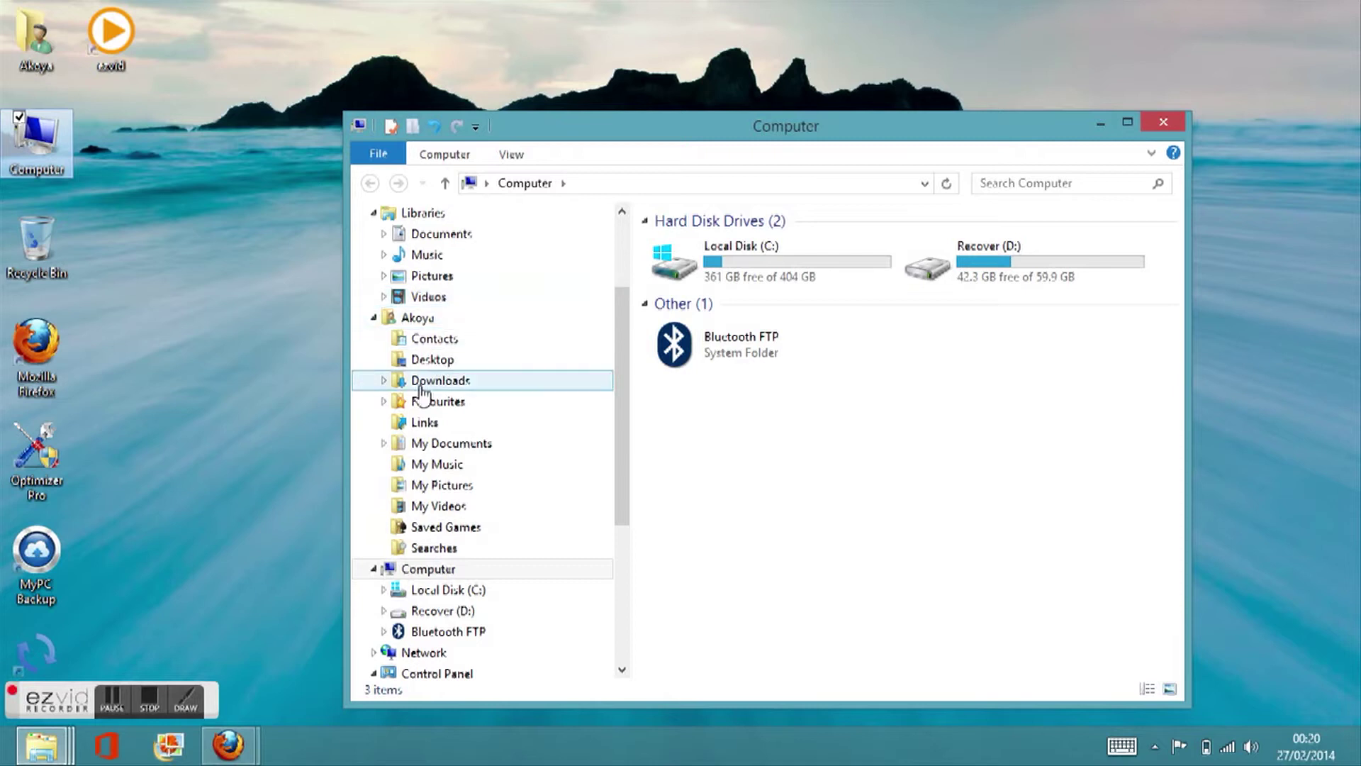
# Step: In Downloads, bring up the context menu for the tails-i386-0.22.1 disc image
pyautogui.click(401, 380)
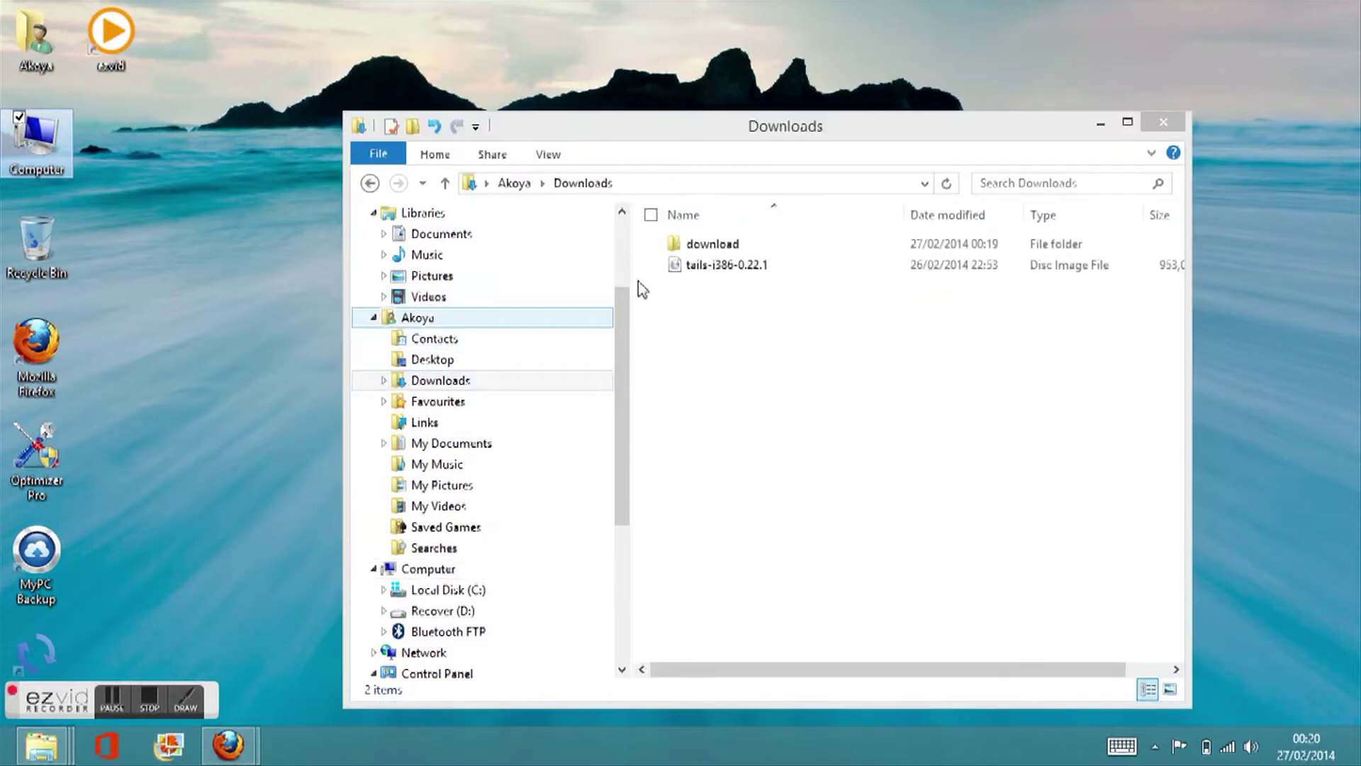
pyautogui.click(679, 269)
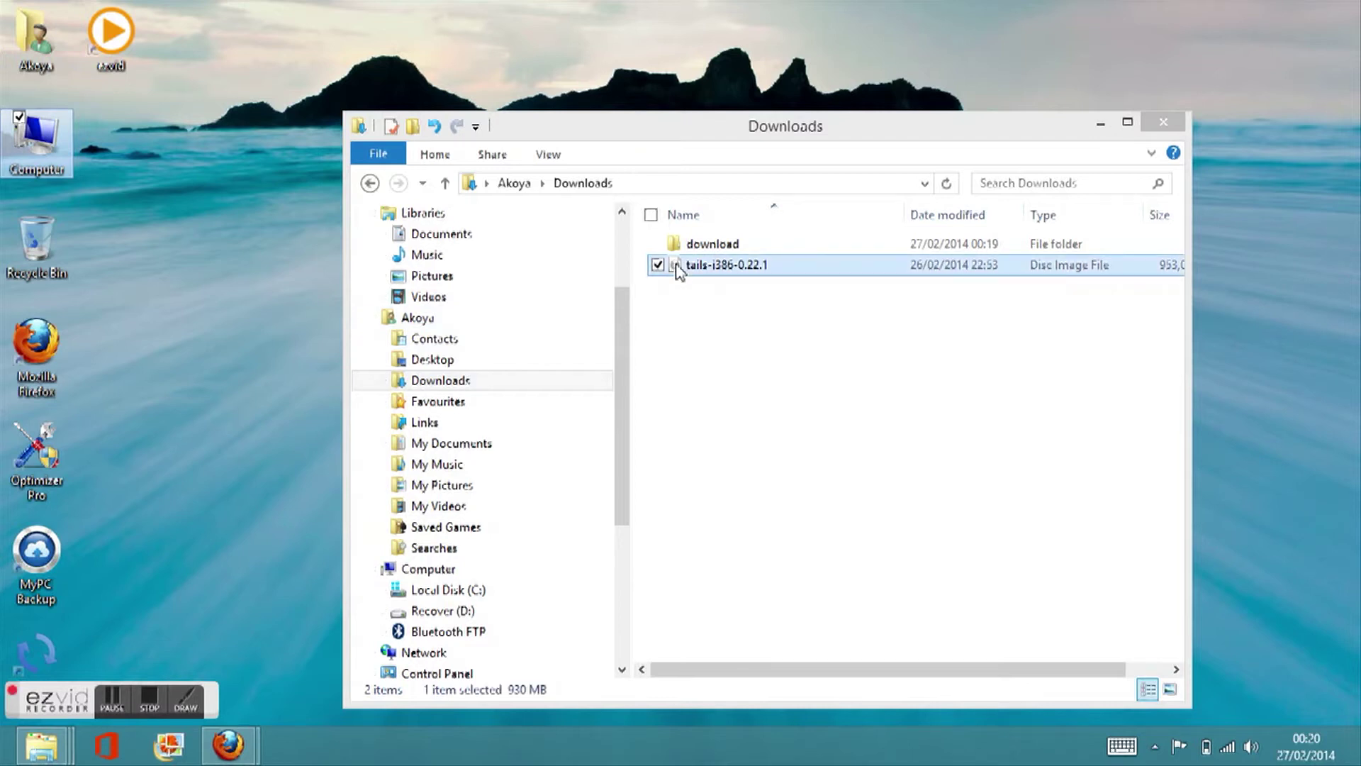
pyautogui.rightClick(677, 268)
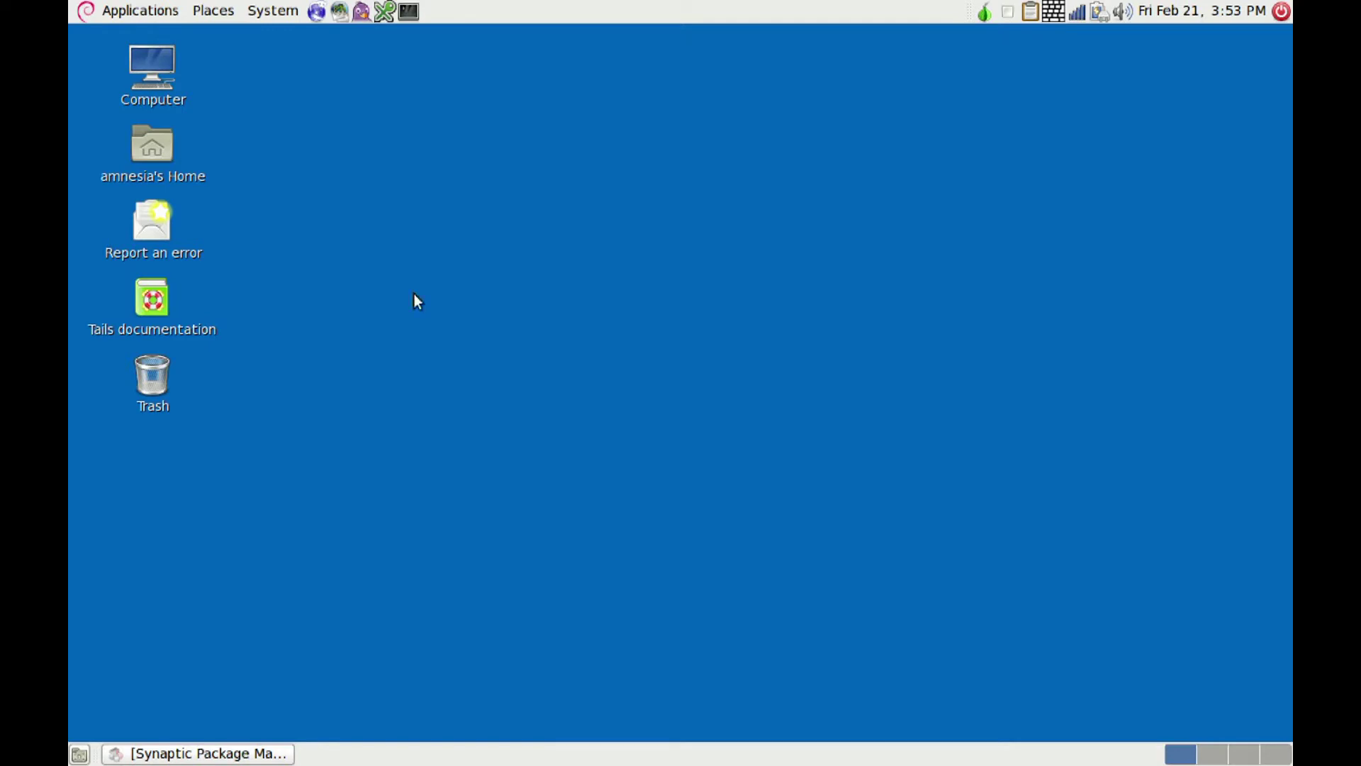
# Step: Launch Tails Installer and clone Tails onto the JetFlash Transcend 8 GB stick
pyautogui.click(124, 11)
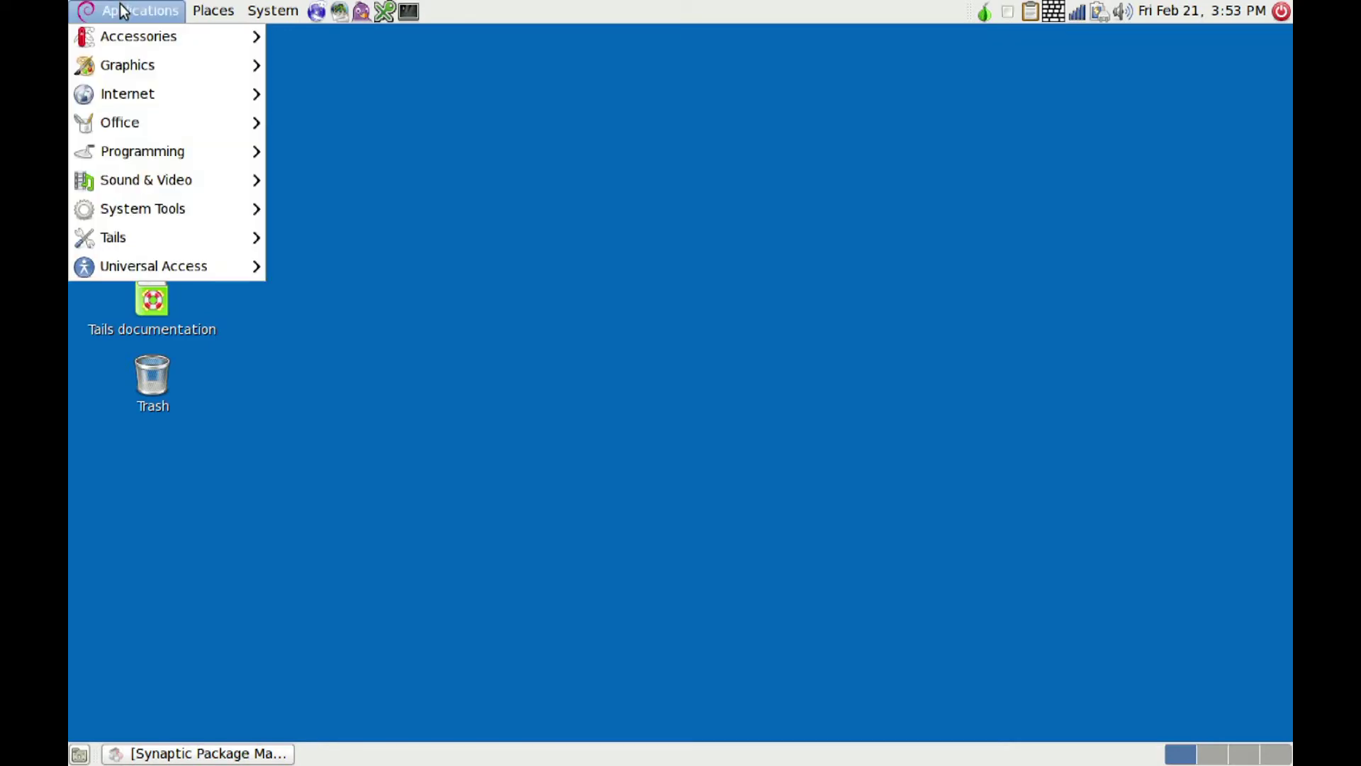
pyautogui.moveTo(169, 239)
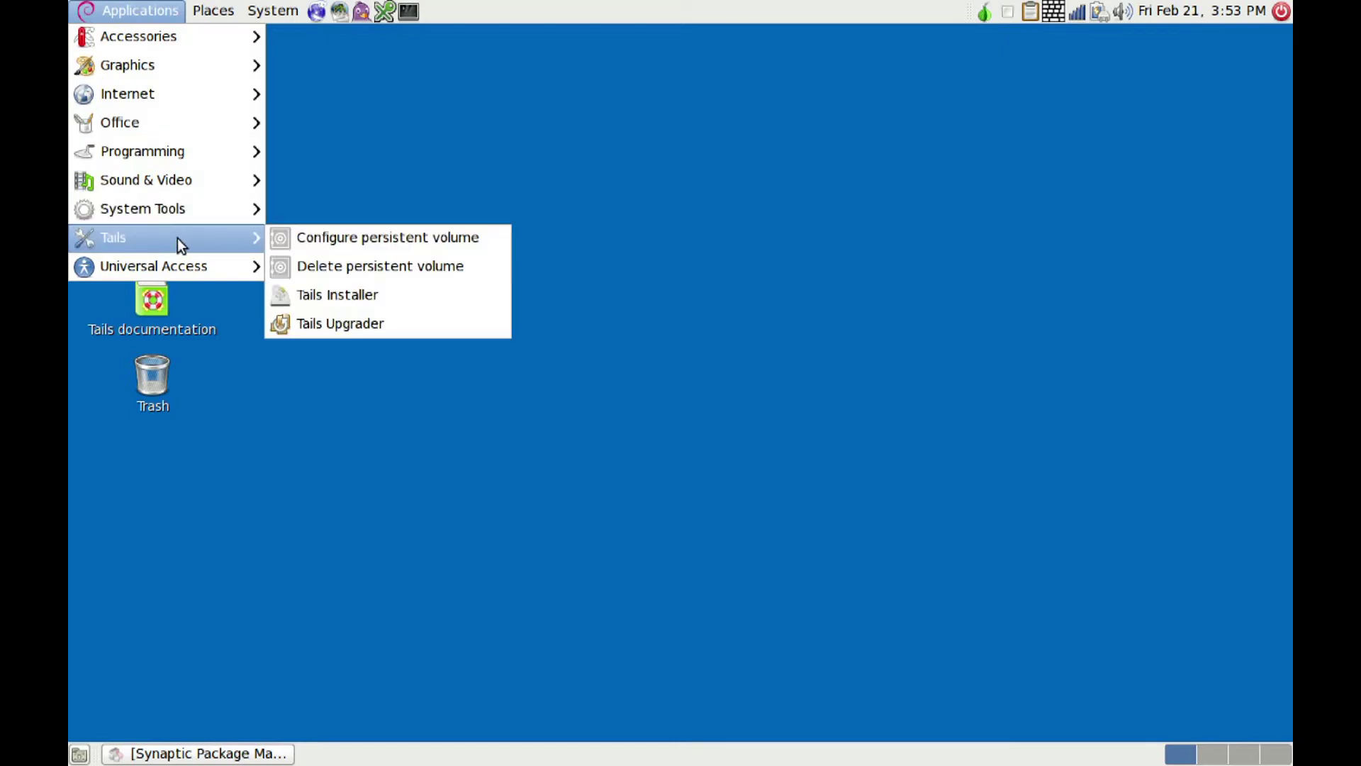
pyautogui.click(326, 296)
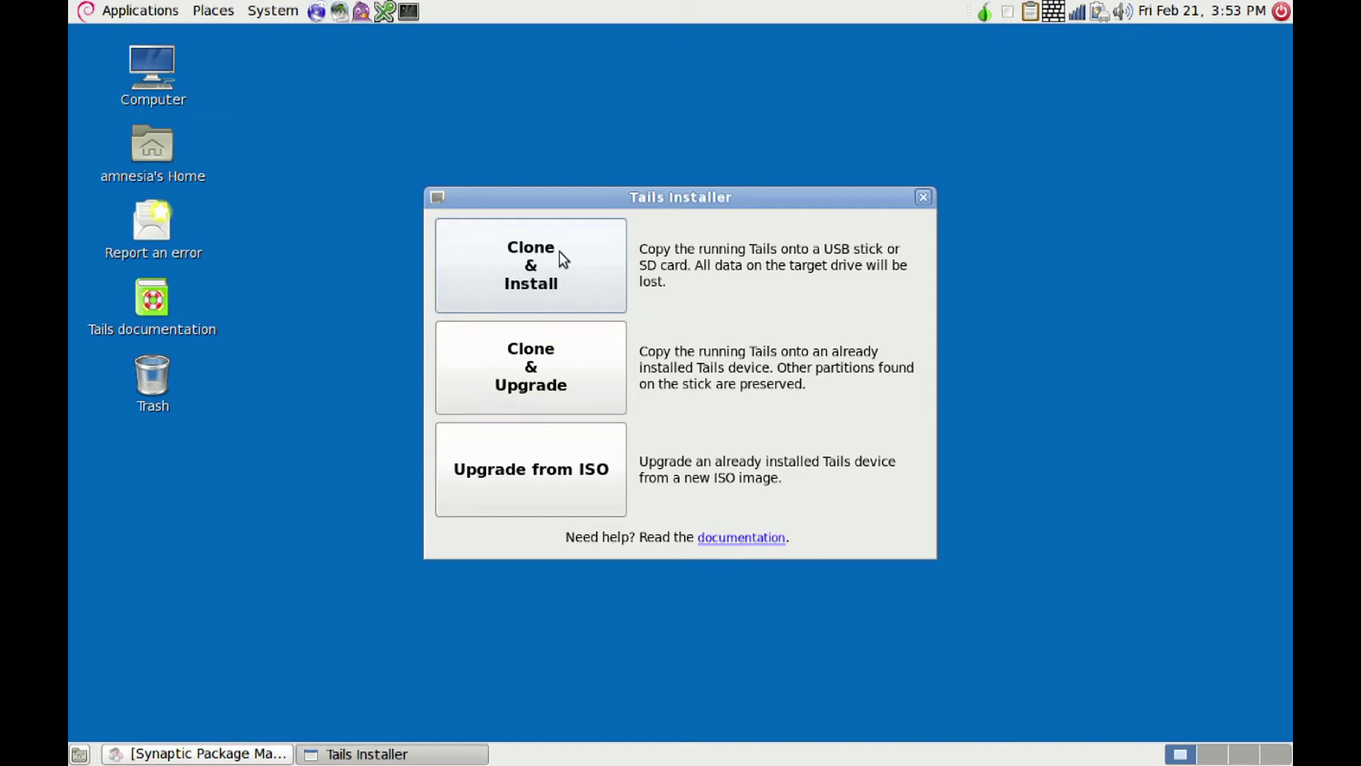
pyautogui.click(554, 253)
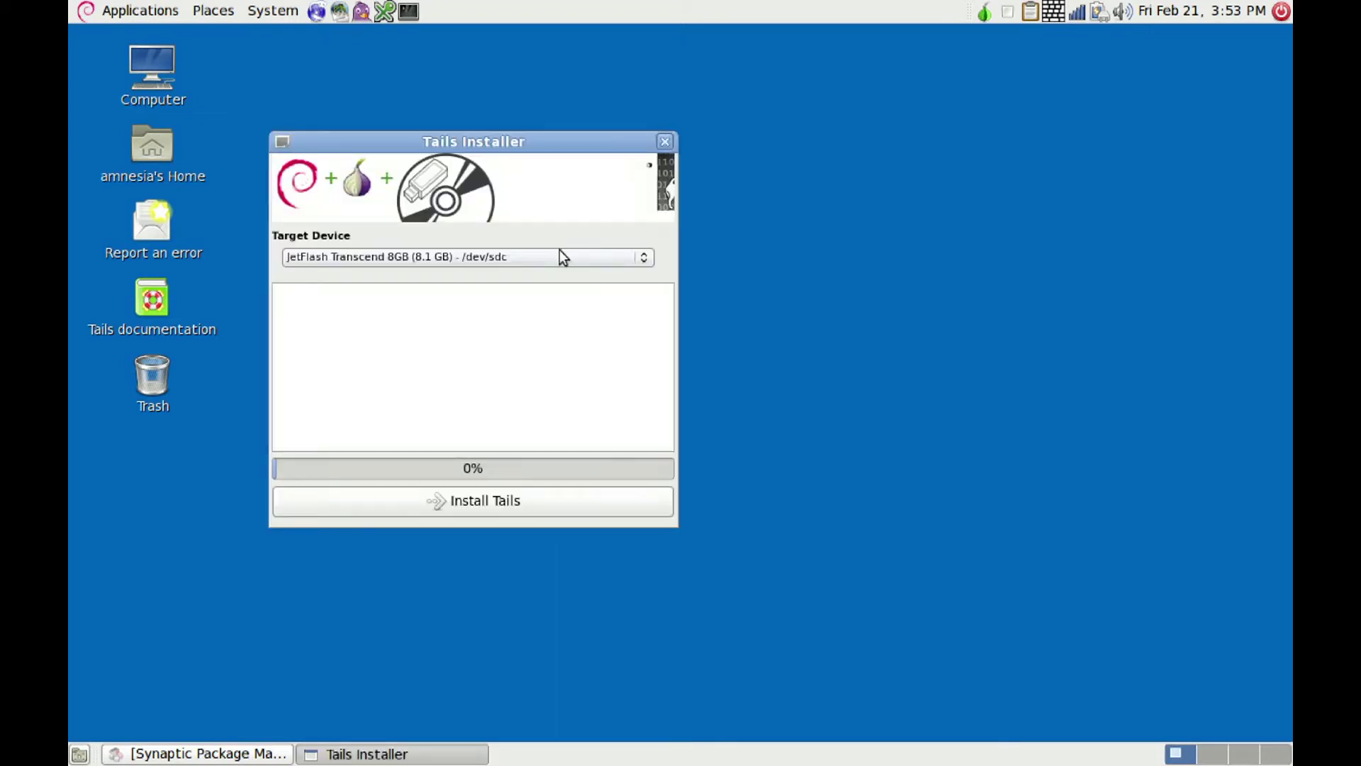
pyautogui.click(639, 261)
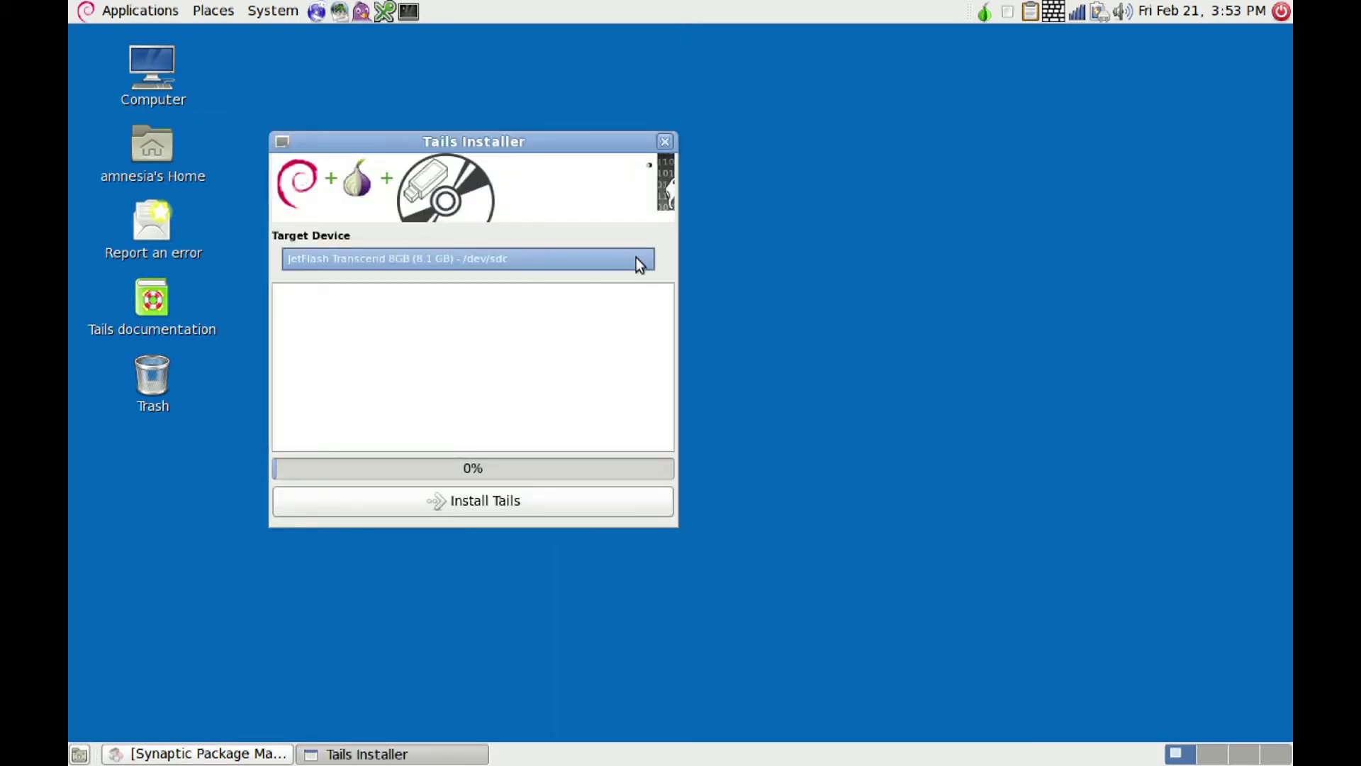
pyautogui.click(592, 309)
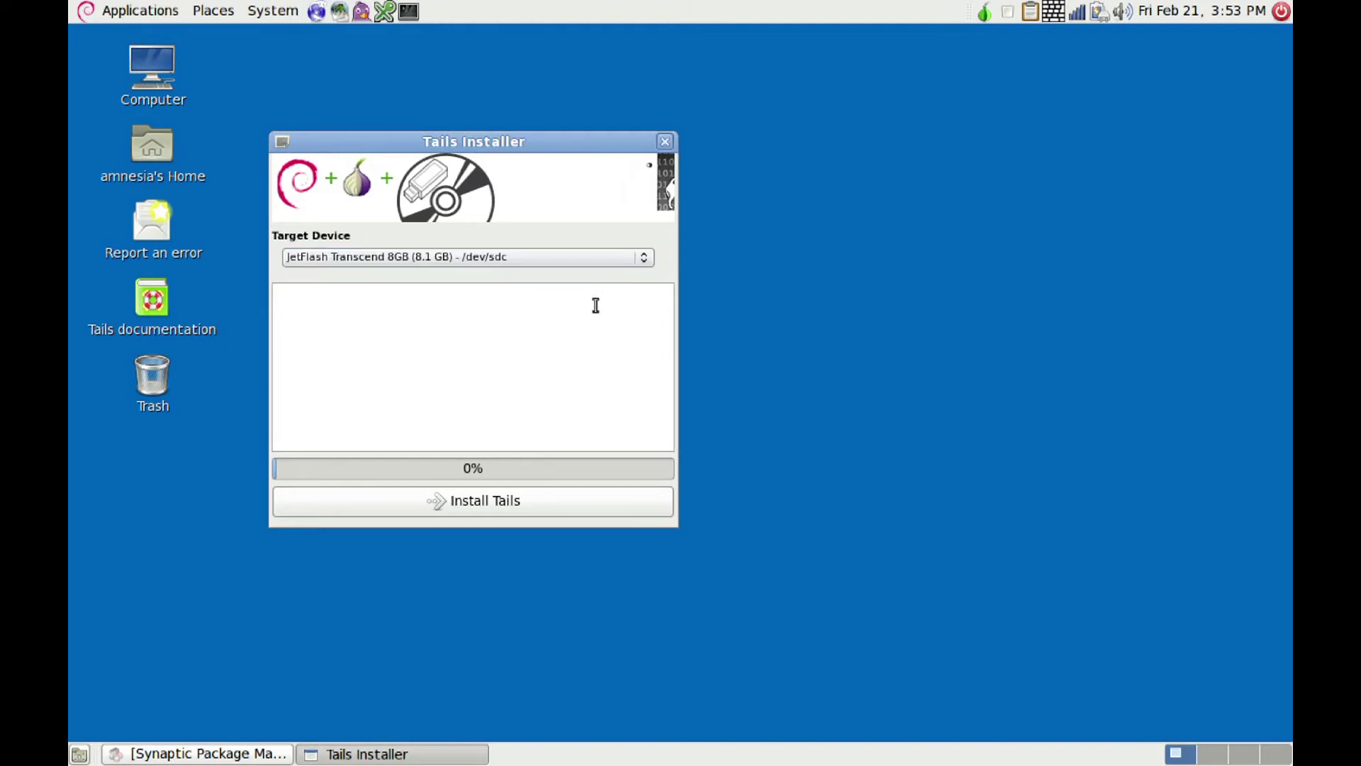
pyautogui.click(468, 501)
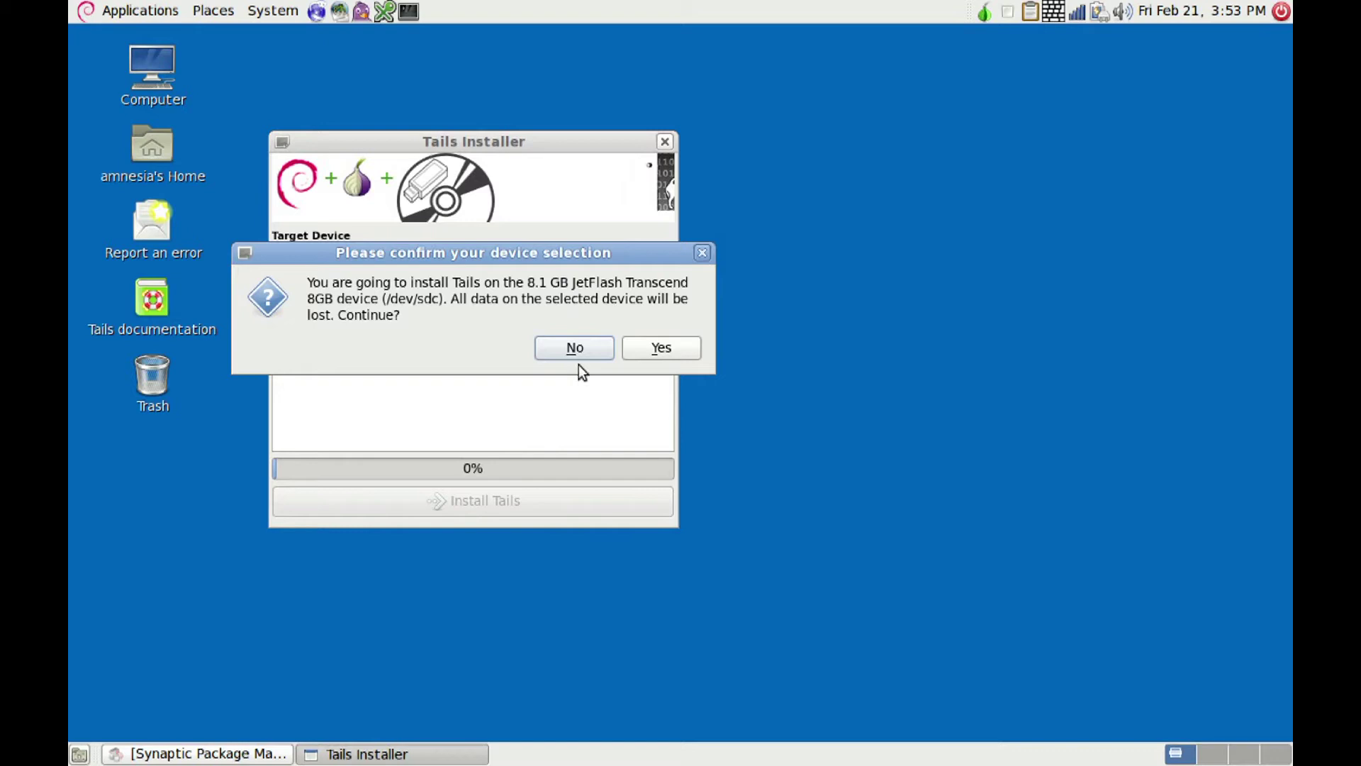
pyautogui.click(656, 348)
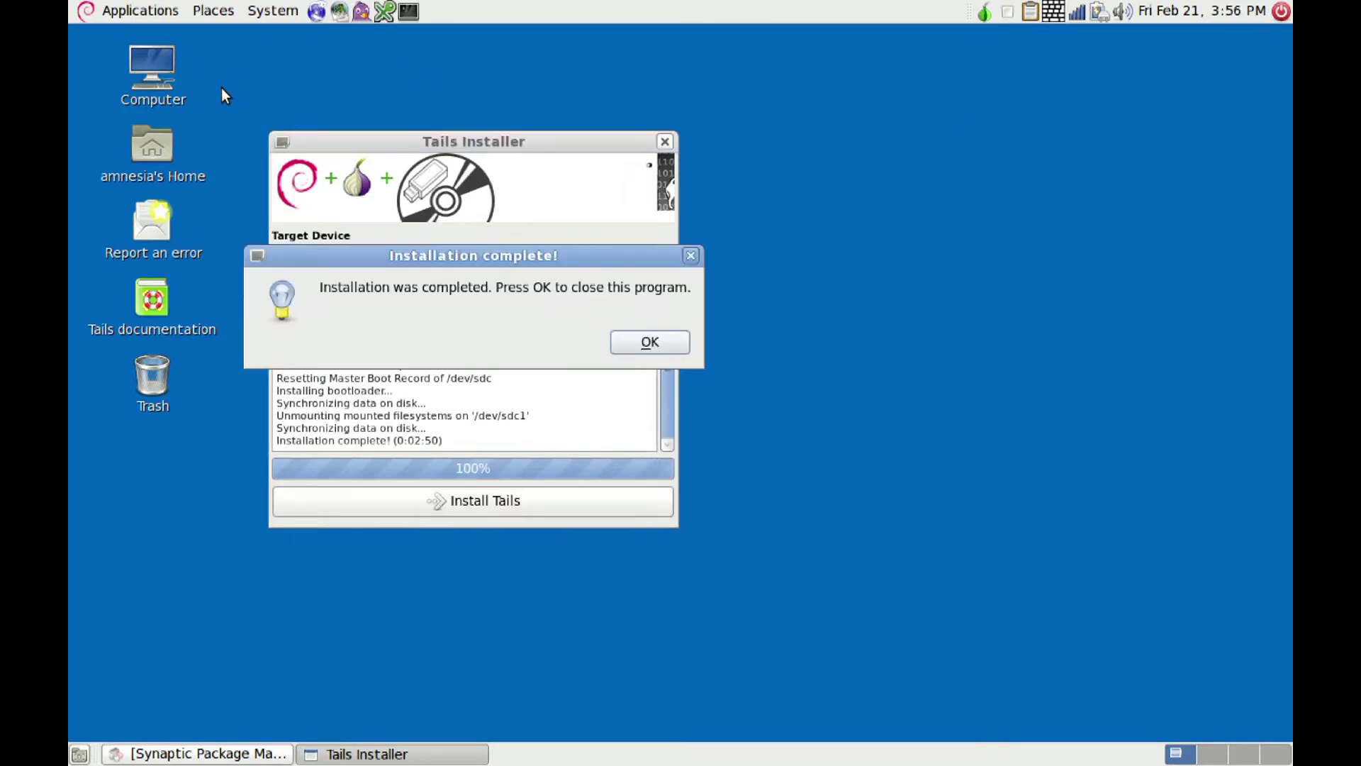
pyautogui.click(642, 342)
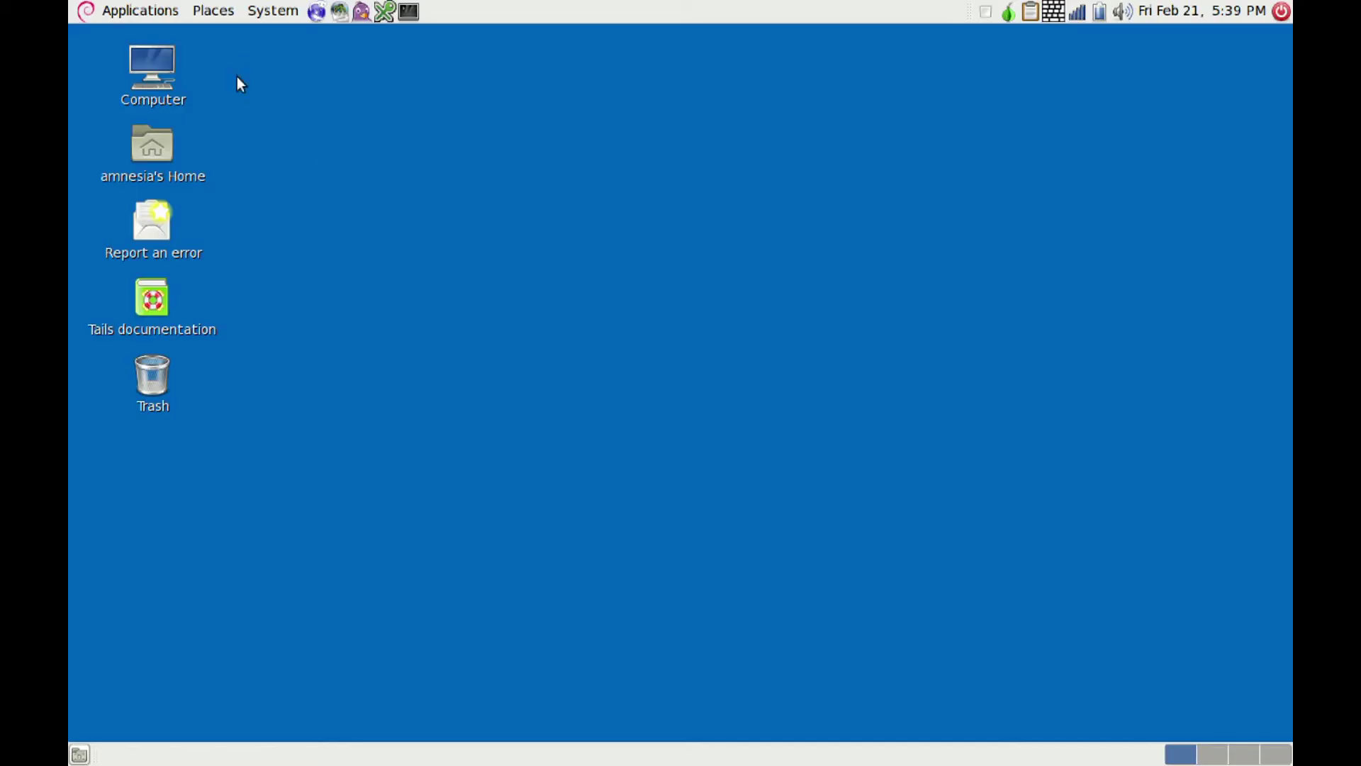
# Step: Create a 5.11 GiB encrypted persistent volume on the JetFlash stick, entering and confirming a passphrase
pyautogui.click(122, 8)
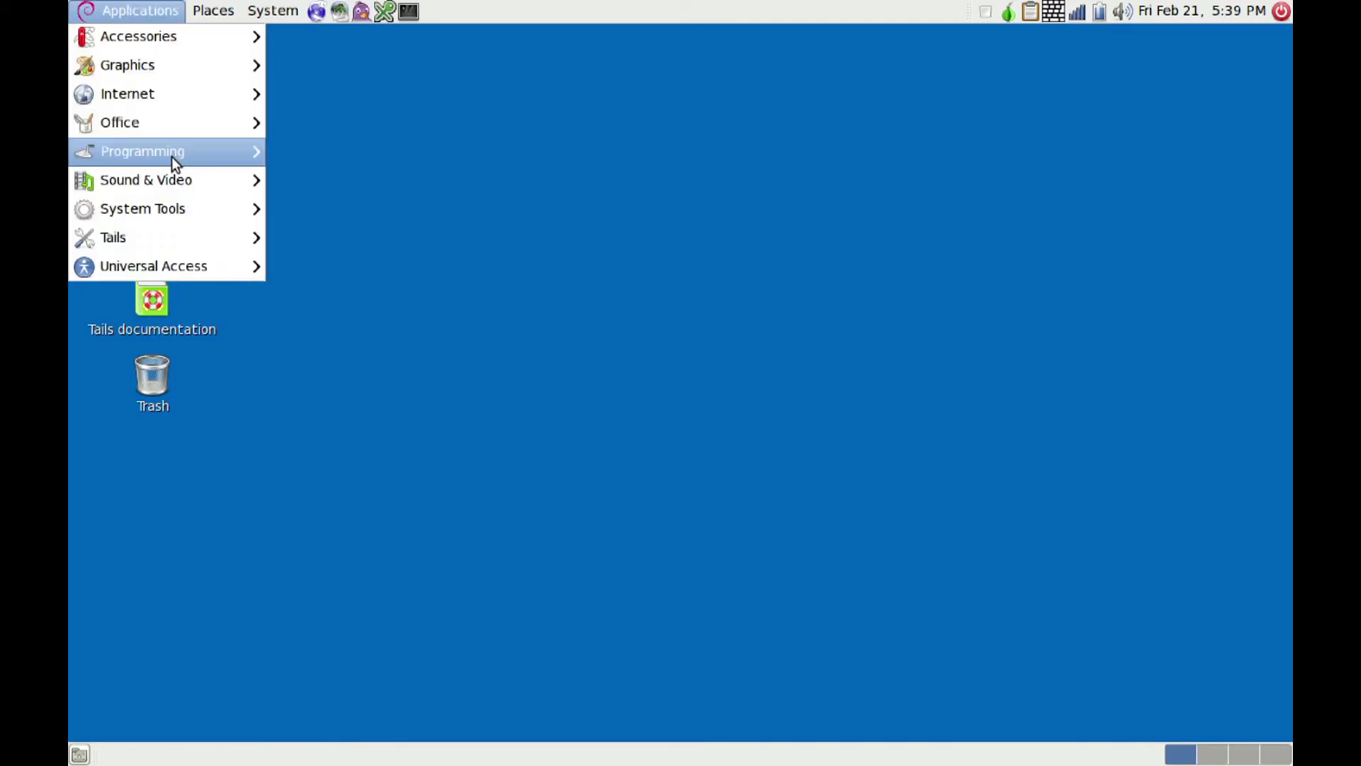
pyautogui.moveTo(172, 246)
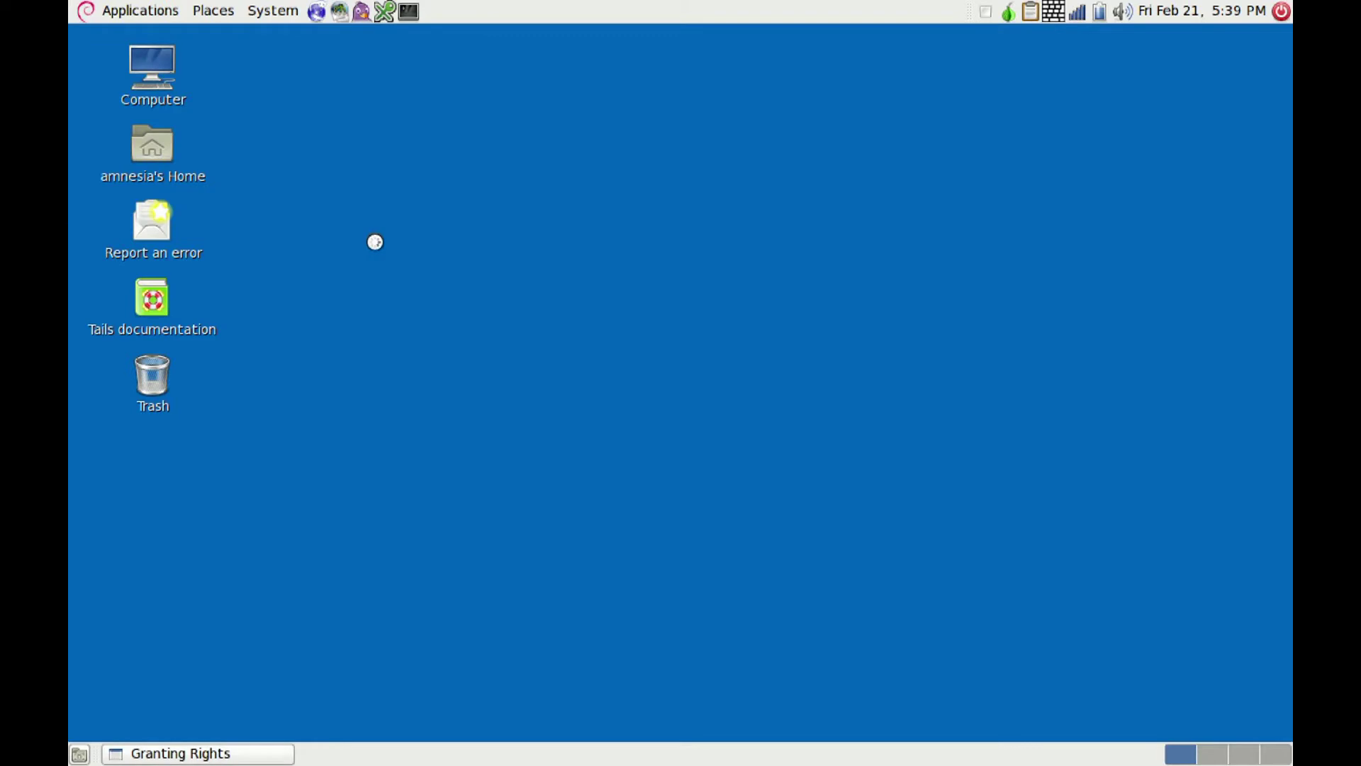
pyautogui.write('******')
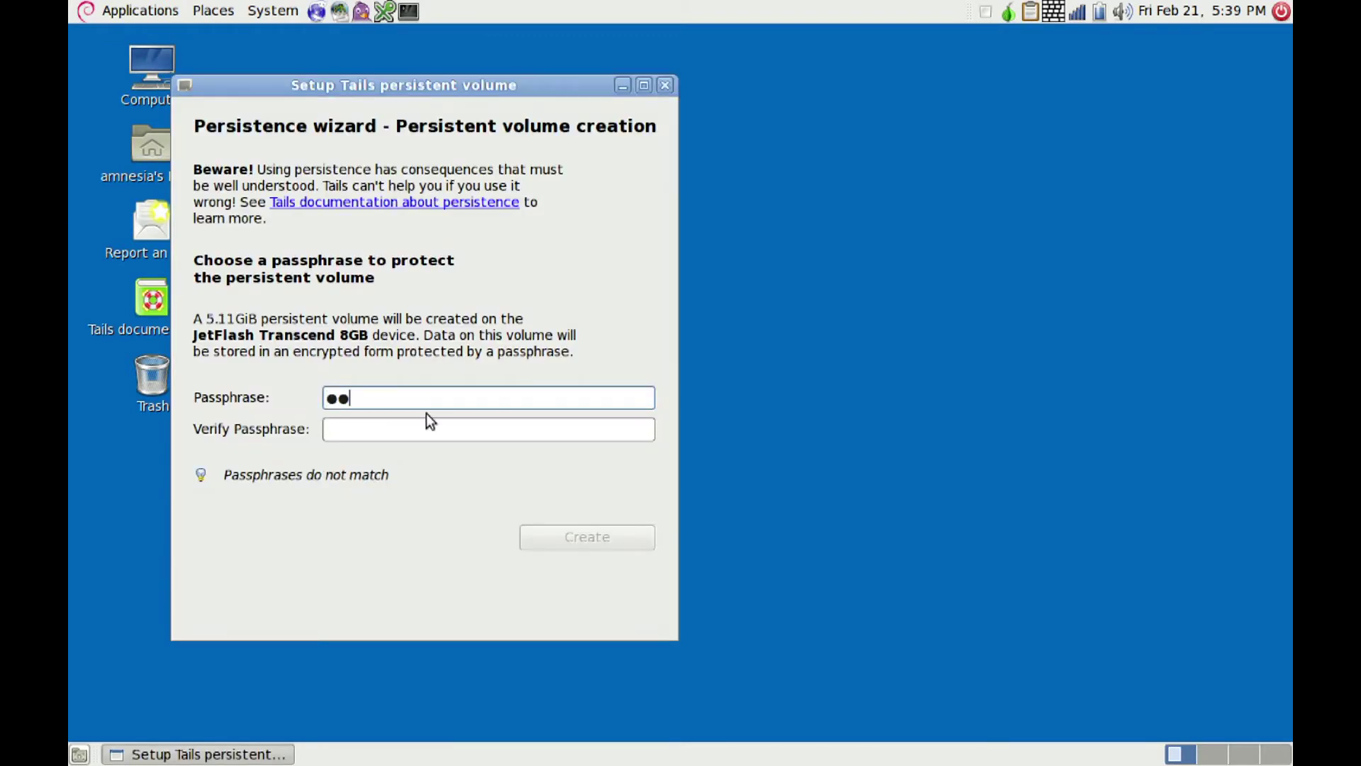
pyautogui.write('********')
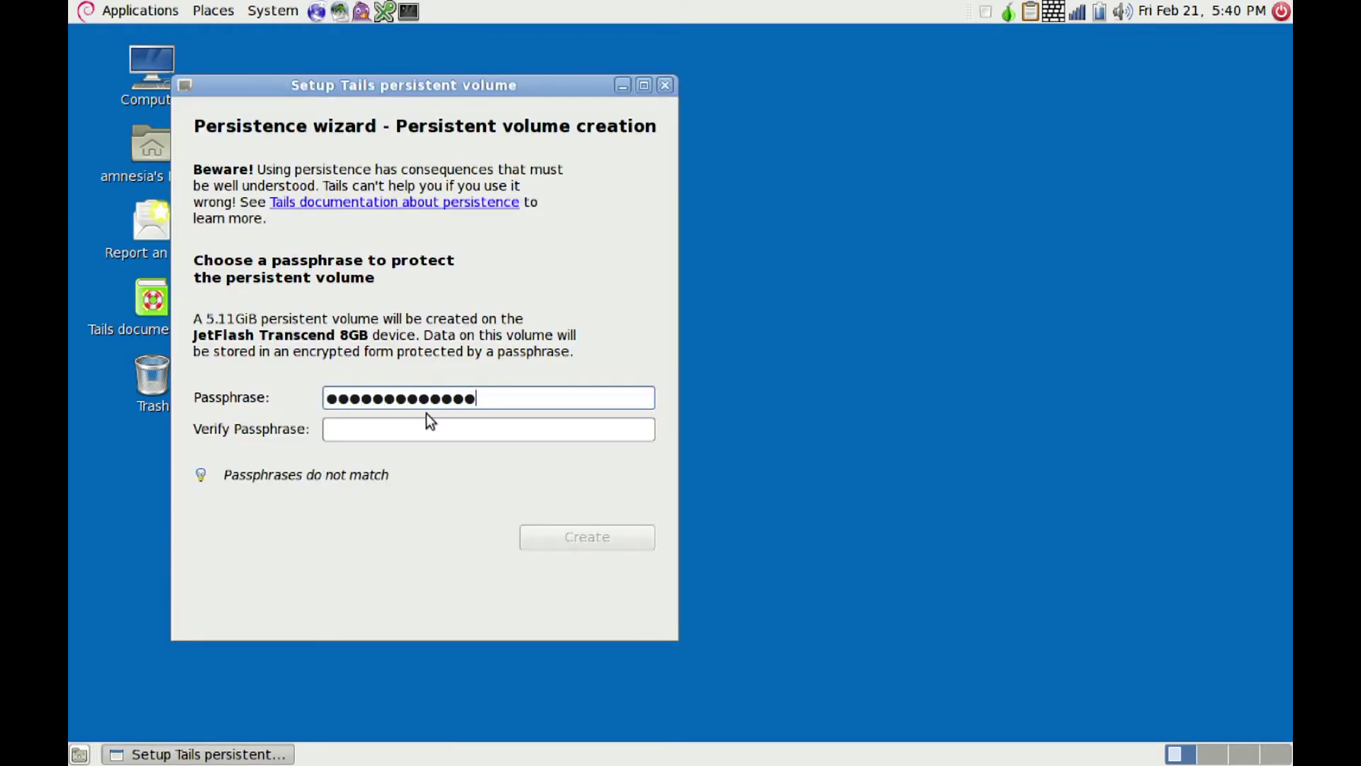
pyautogui.click(384, 430)
pyautogui.write('************')
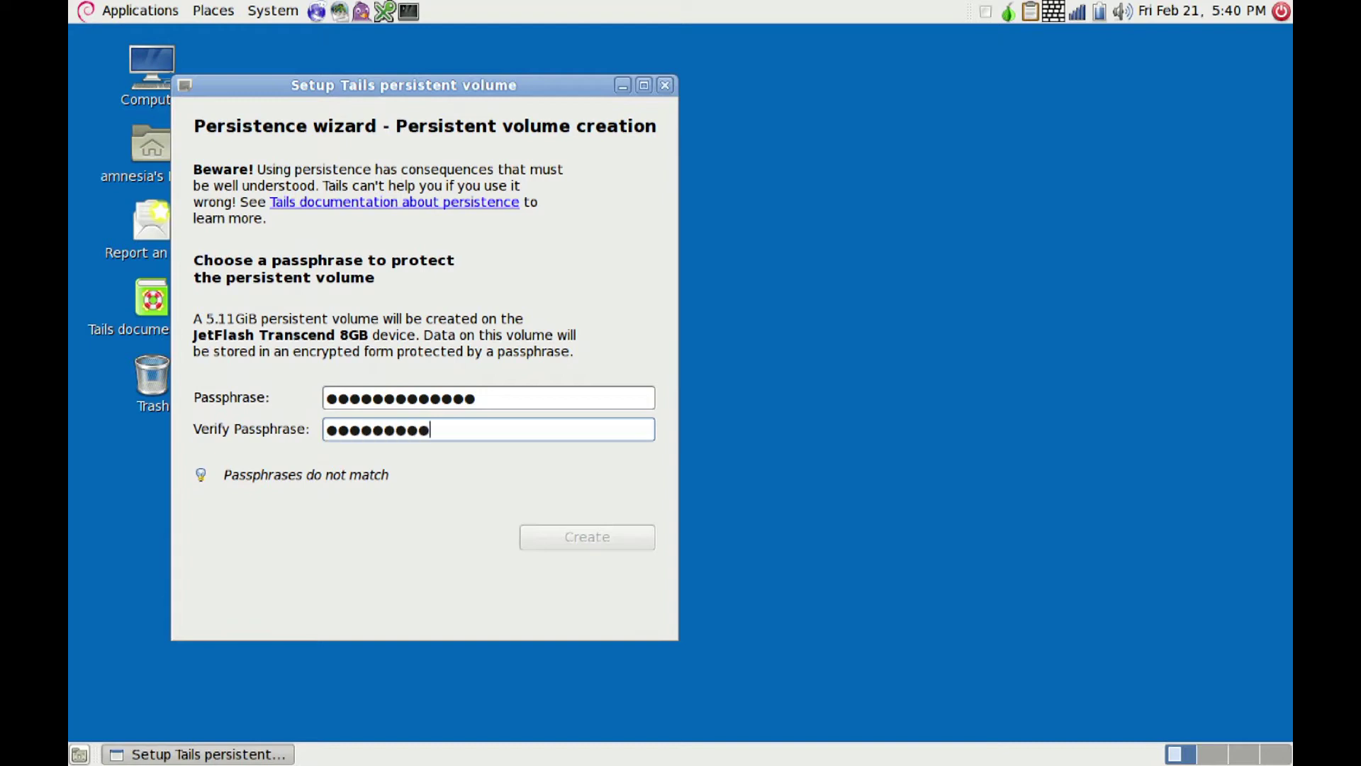
pyautogui.write('*')
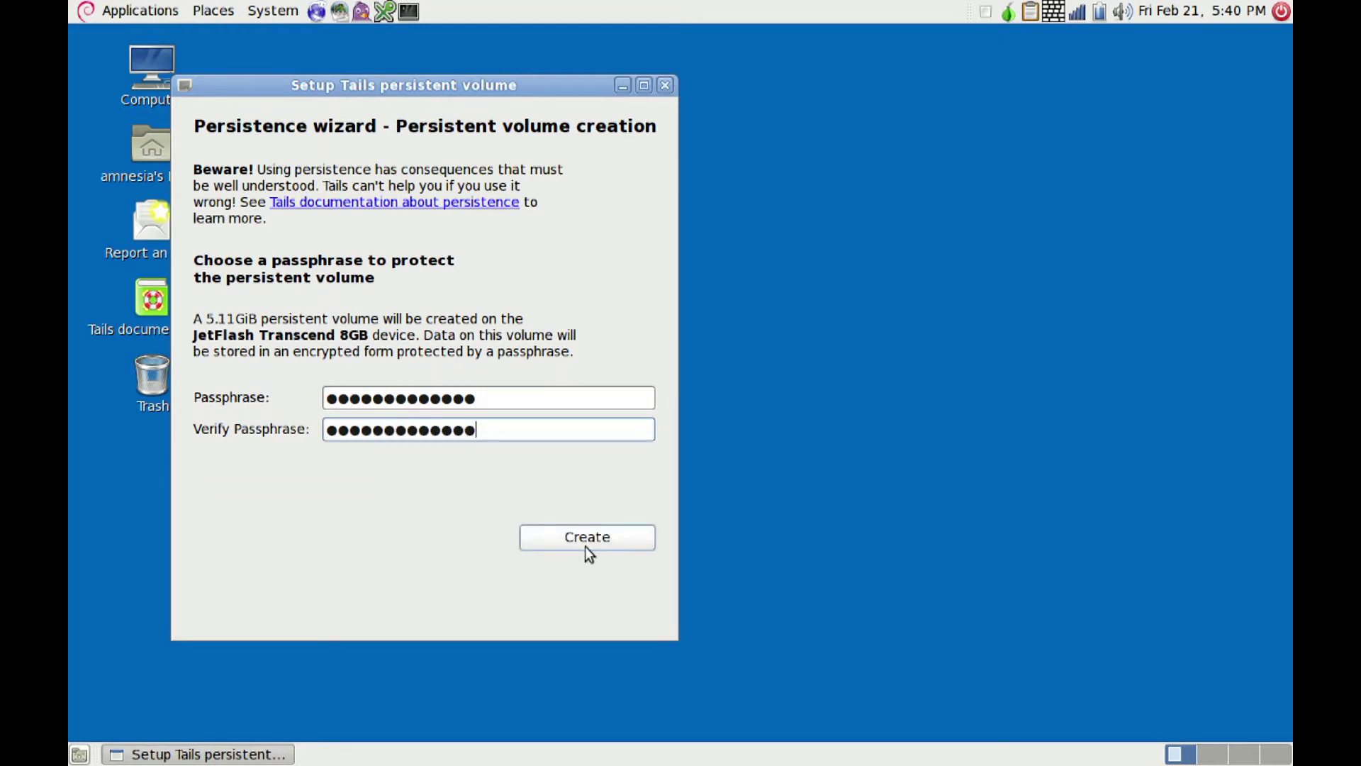
pyautogui.click(580, 540)
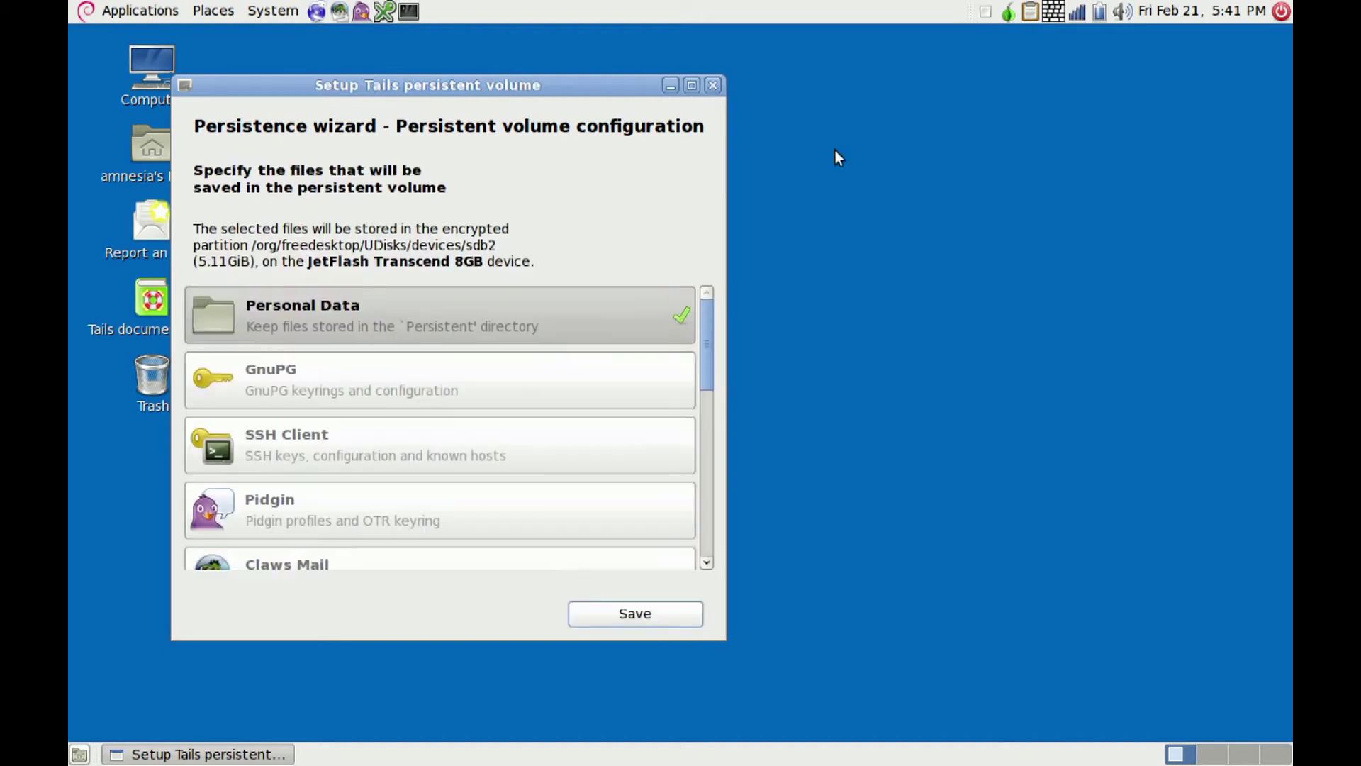
# Step: Enable persistence for GnuPG keyrings, SSH Client and Claws Mail
pyautogui.click(296, 384)
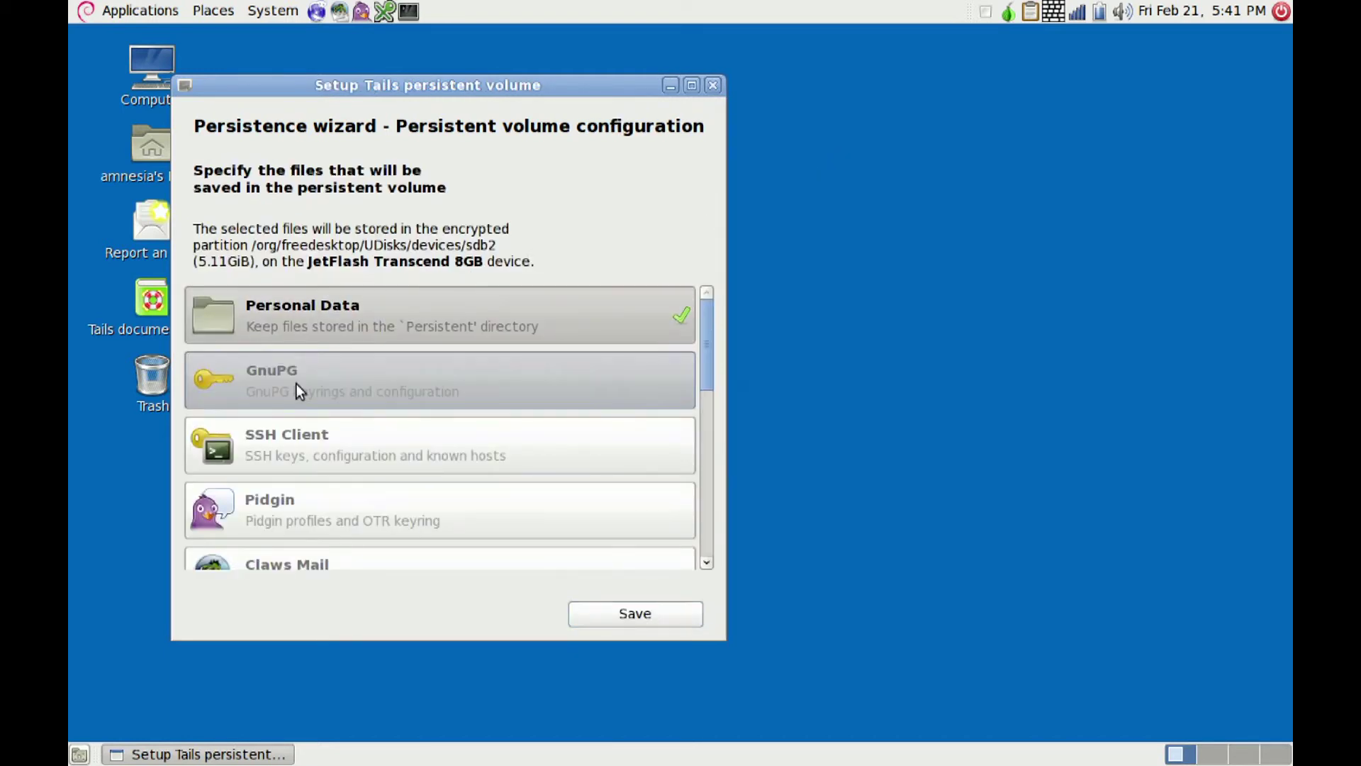
pyautogui.click(410, 444)
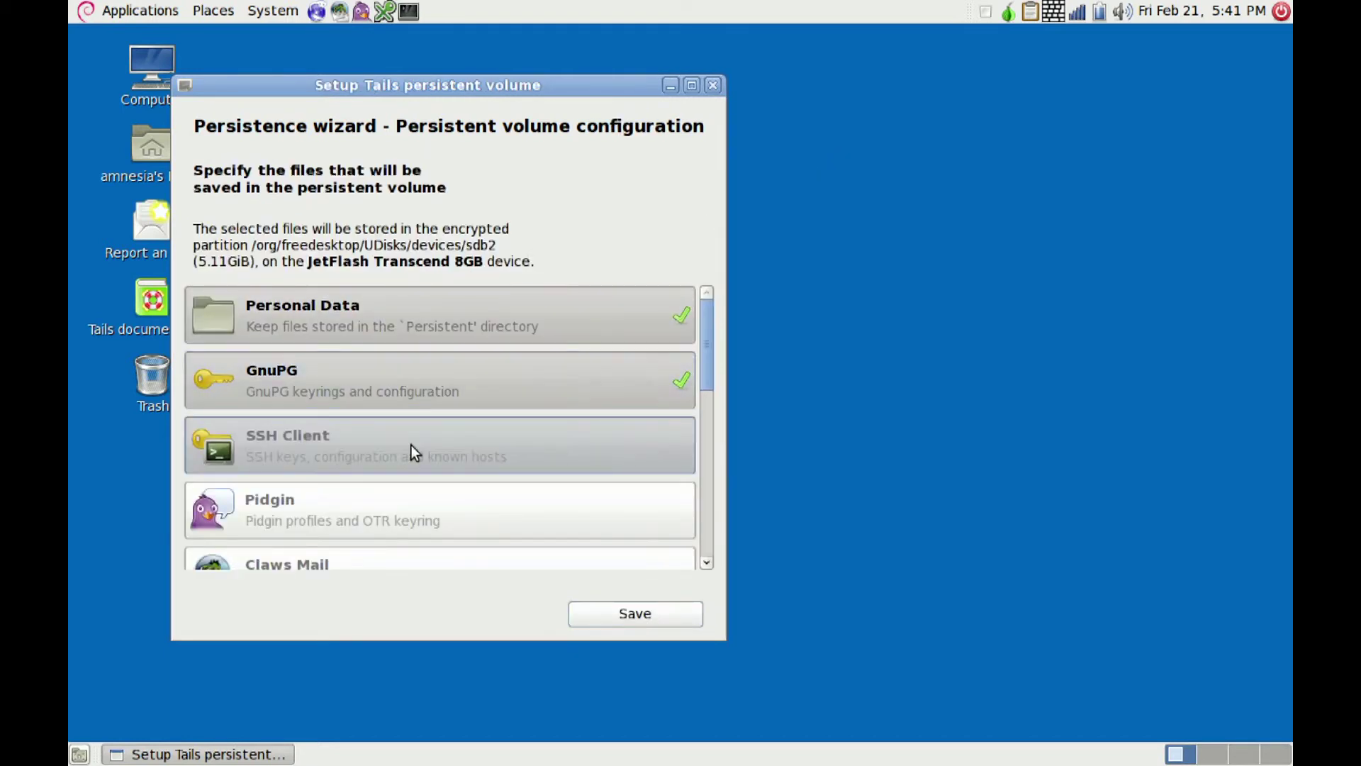
pyautogui.click(706, 562)
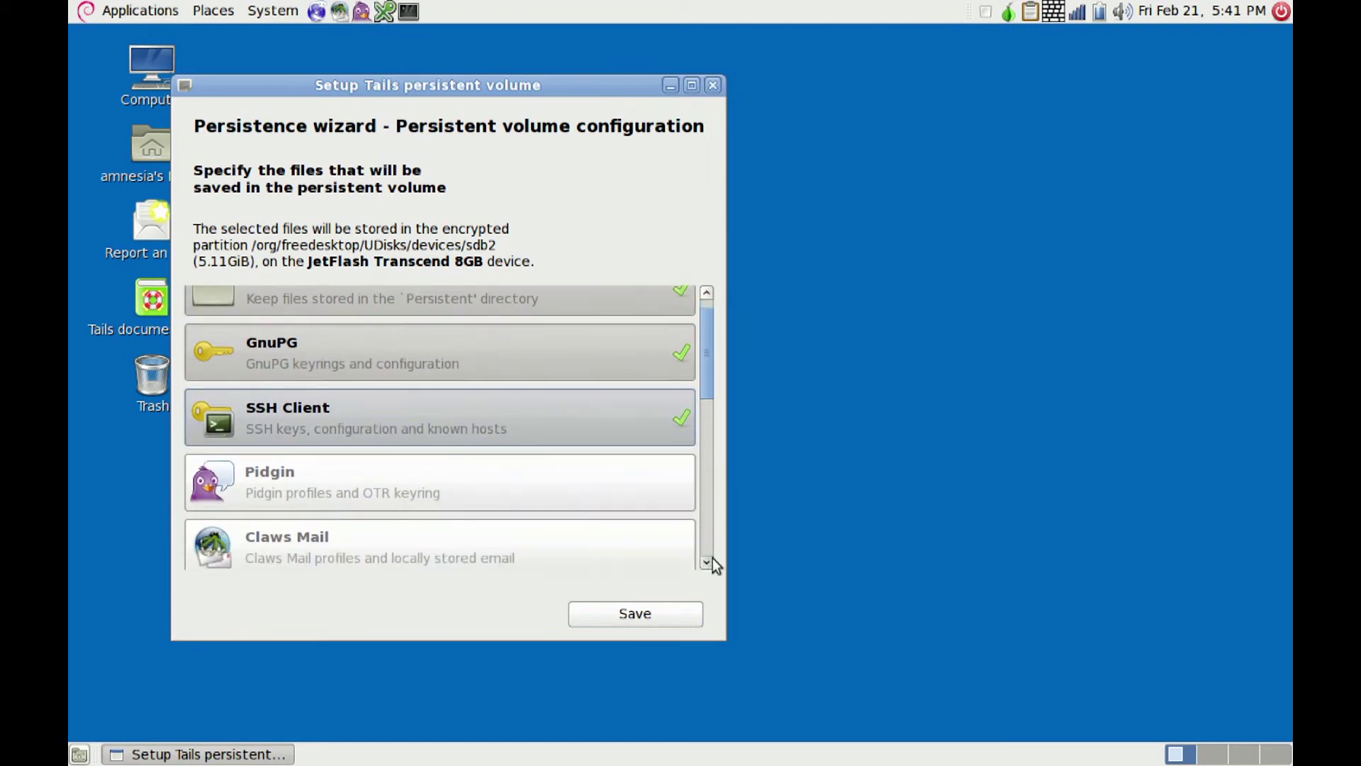
pyautogui.click(706, 563)
pyautogui.click(706, 562)
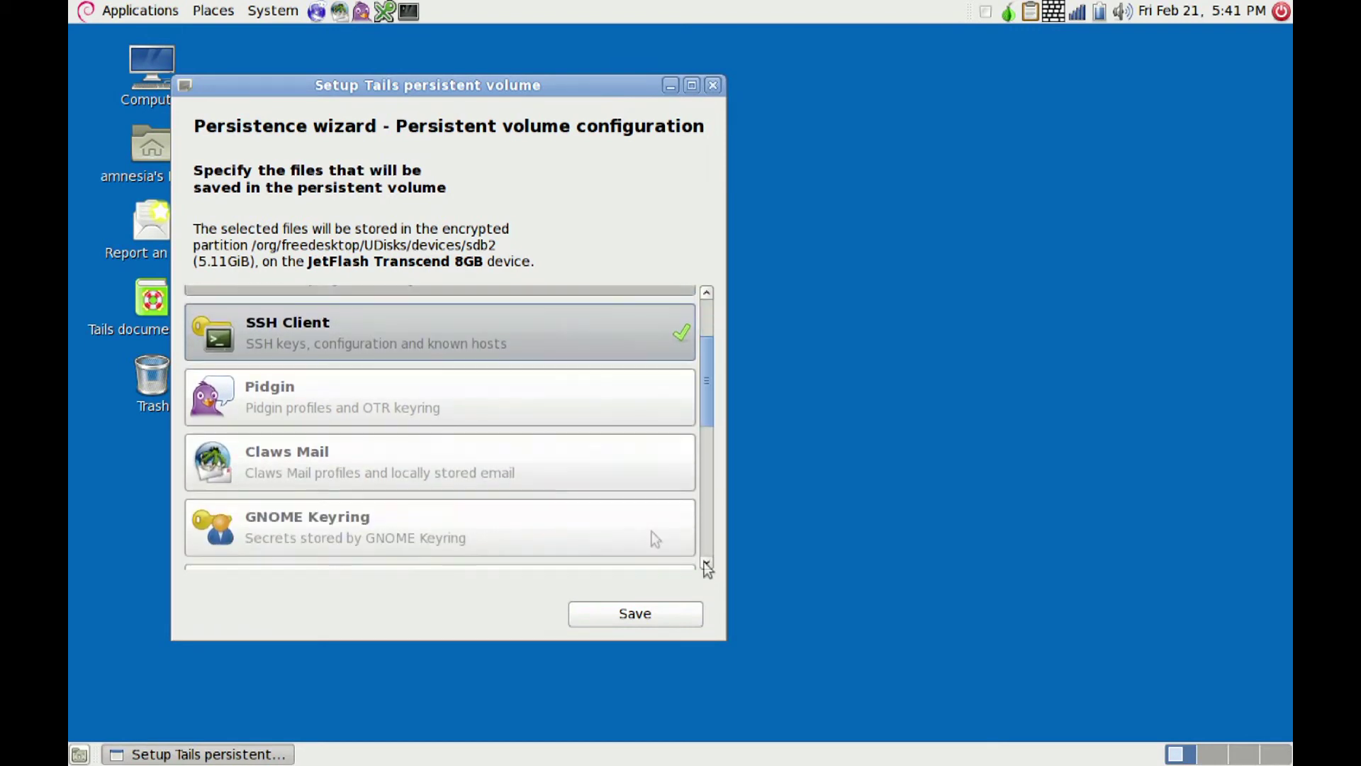
pyautogui.click(448, 455)
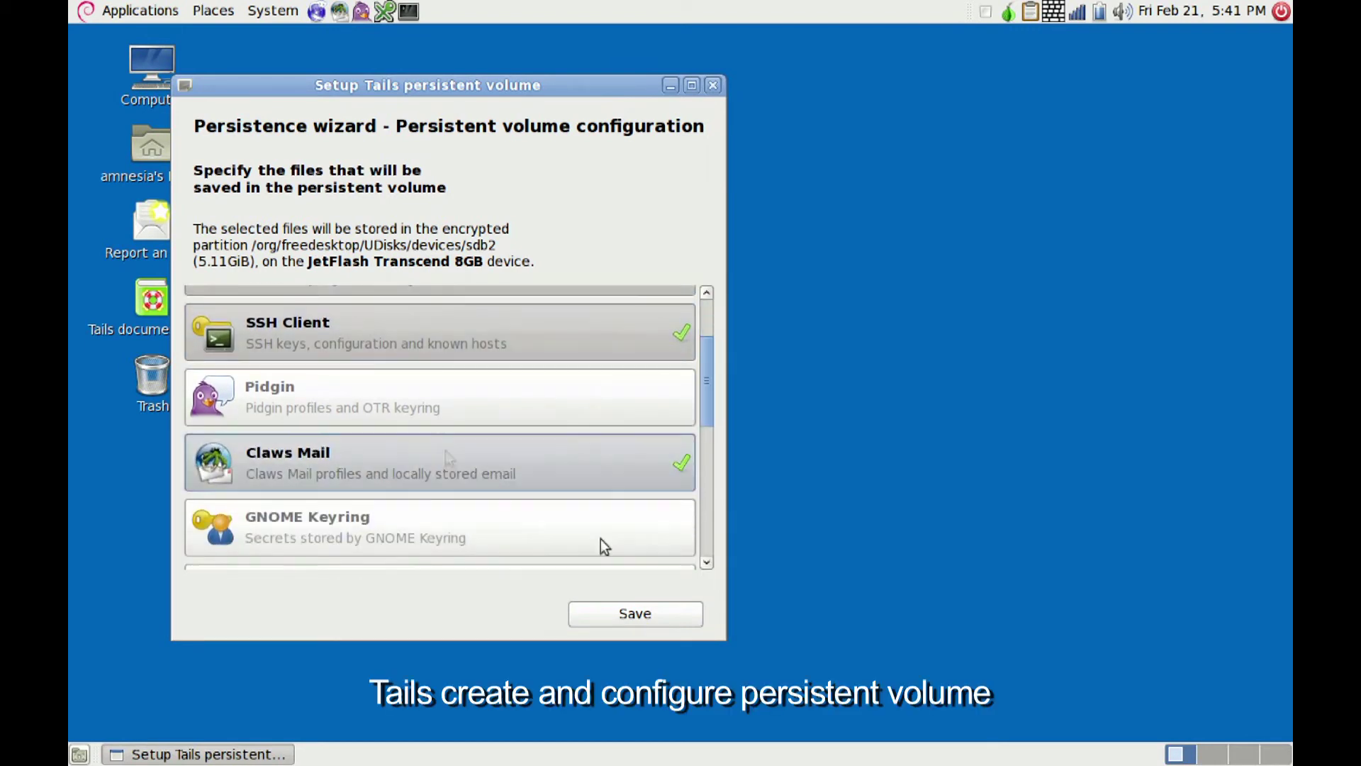
pyautogui.click(706, 561)
pyautogui.click(706, 562)
pyautogui.click(706, 561)
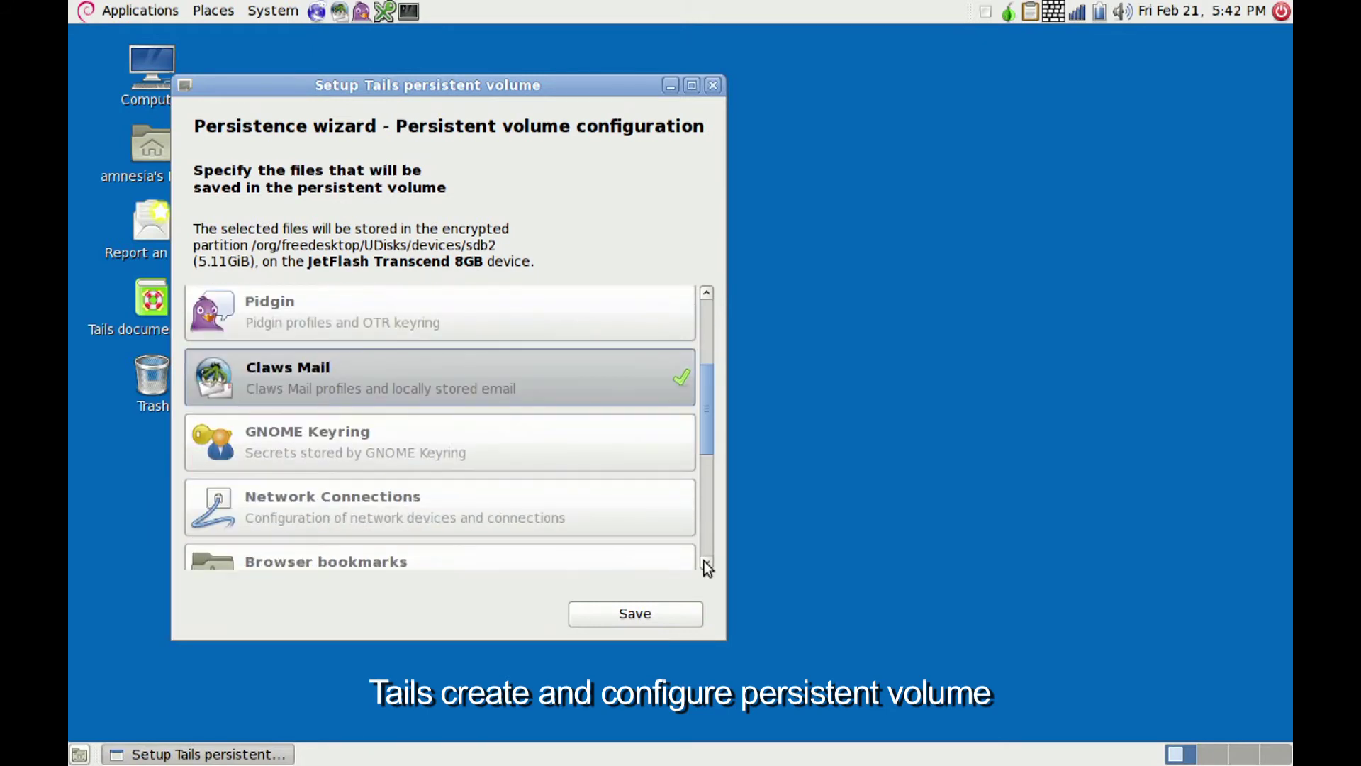
pyautogui.click(706, 562)
pyautogui.click(706, 562)
pyautogui.click(706, 561)
# Step: Enable Network Connections, Browser bookmarks and GNOME Keyring persistence, then save the configuration
pyautogui.click(526, 405)
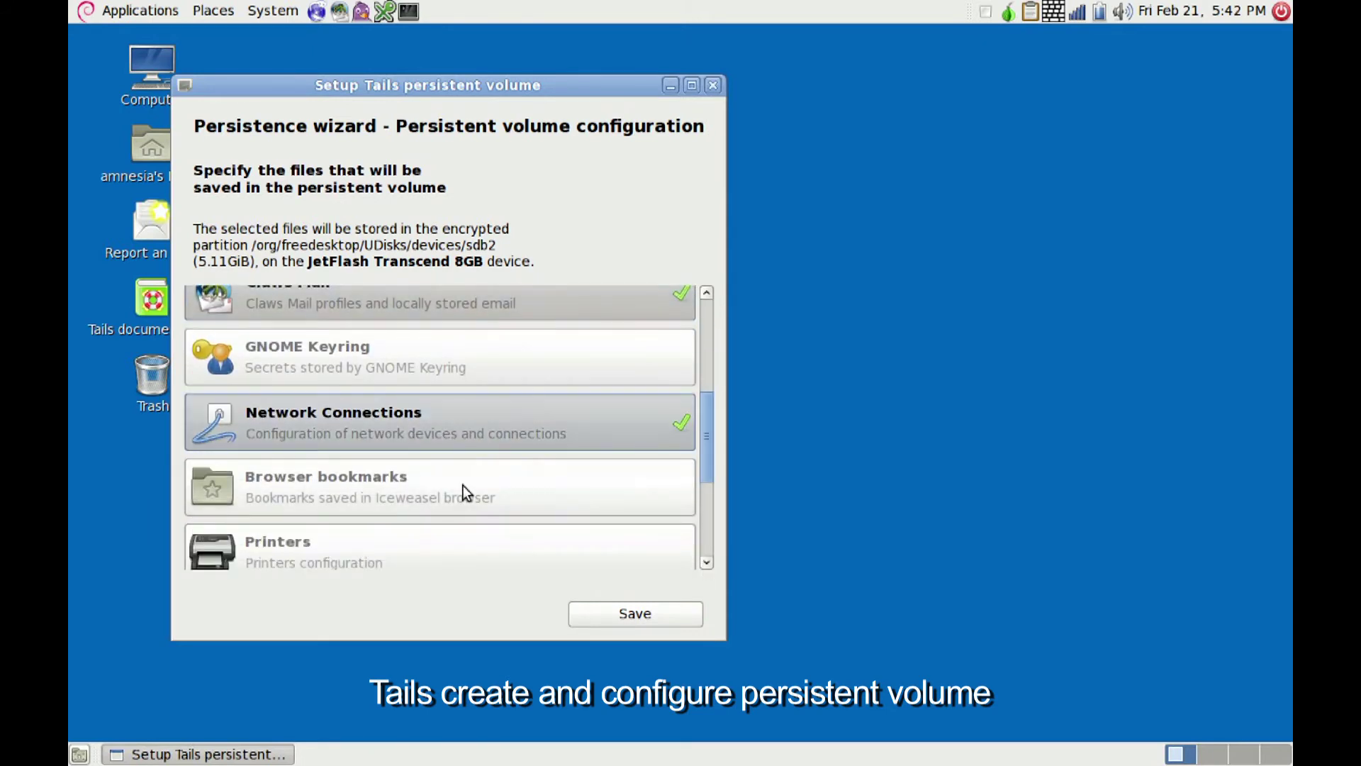
pyautogui.click(460, 486)
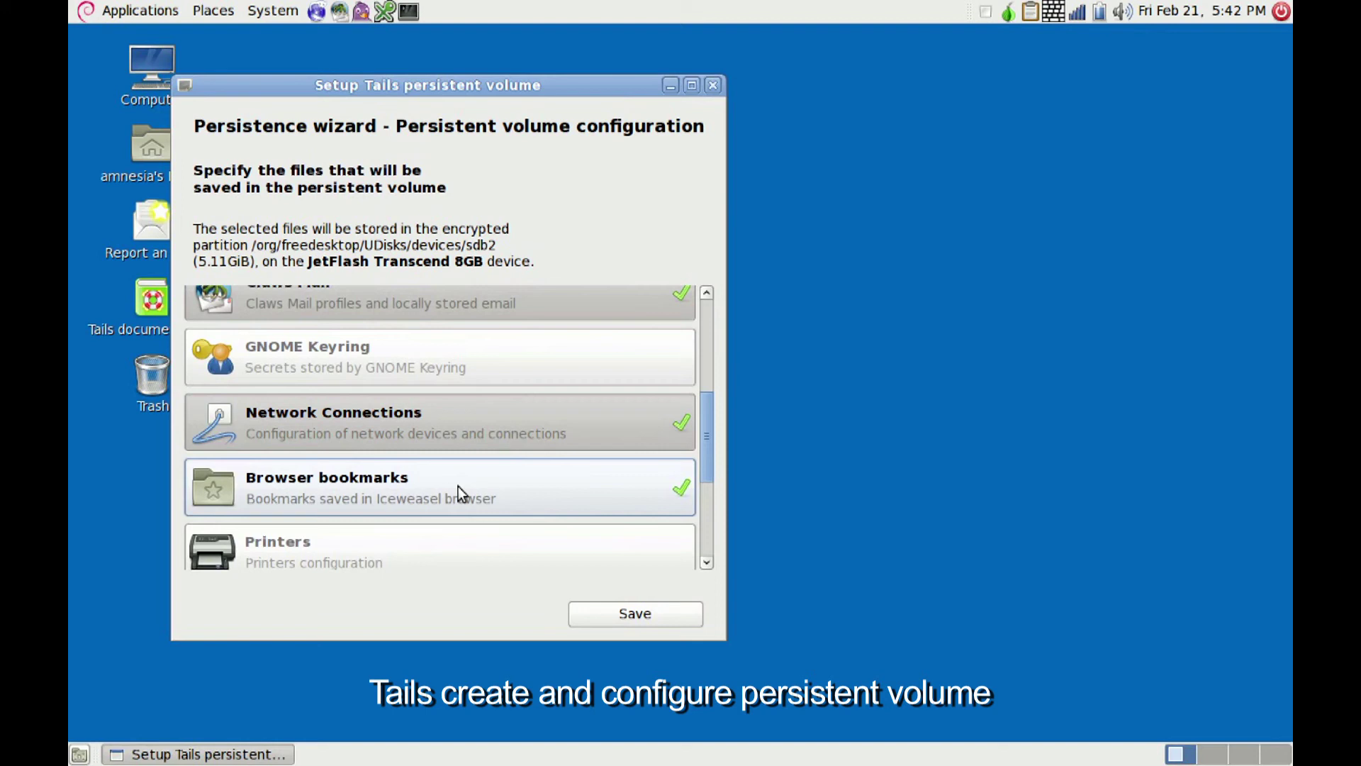
pyautogui.click(479, 355)
pyautogui.click(707, 562)
pyautogui.click(706, 562)
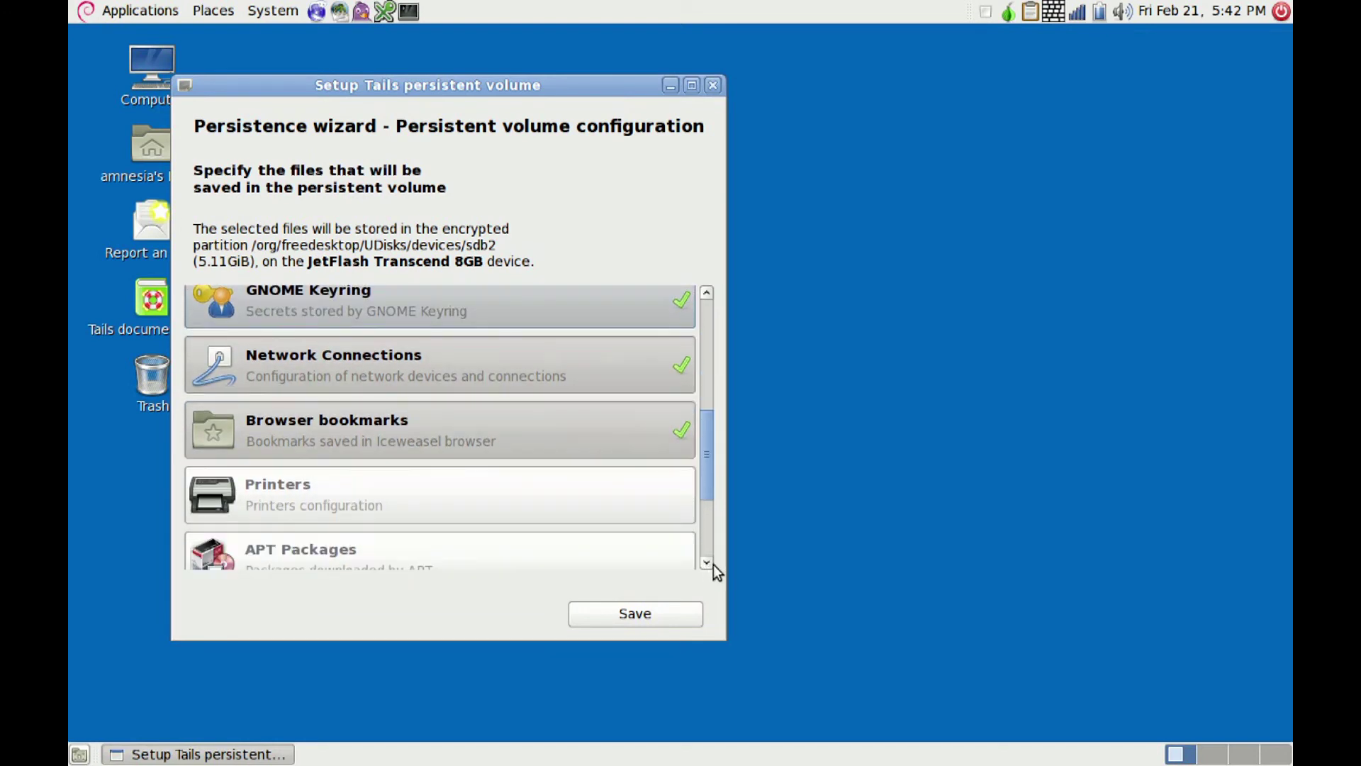
pyautogui.click(706, 562)
pyautogui.click(706, 562)
pyautogui.click(707, 562)
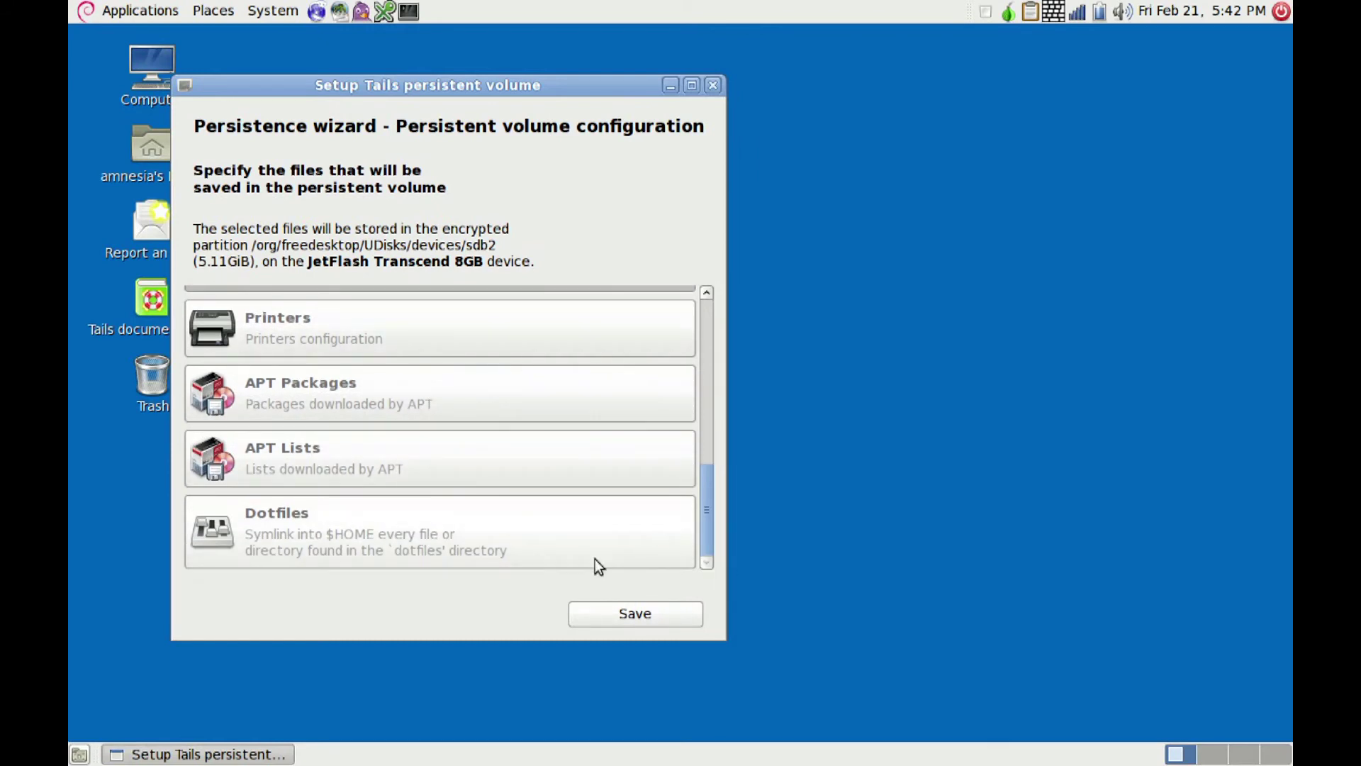
pyautogui.click(643, 615)
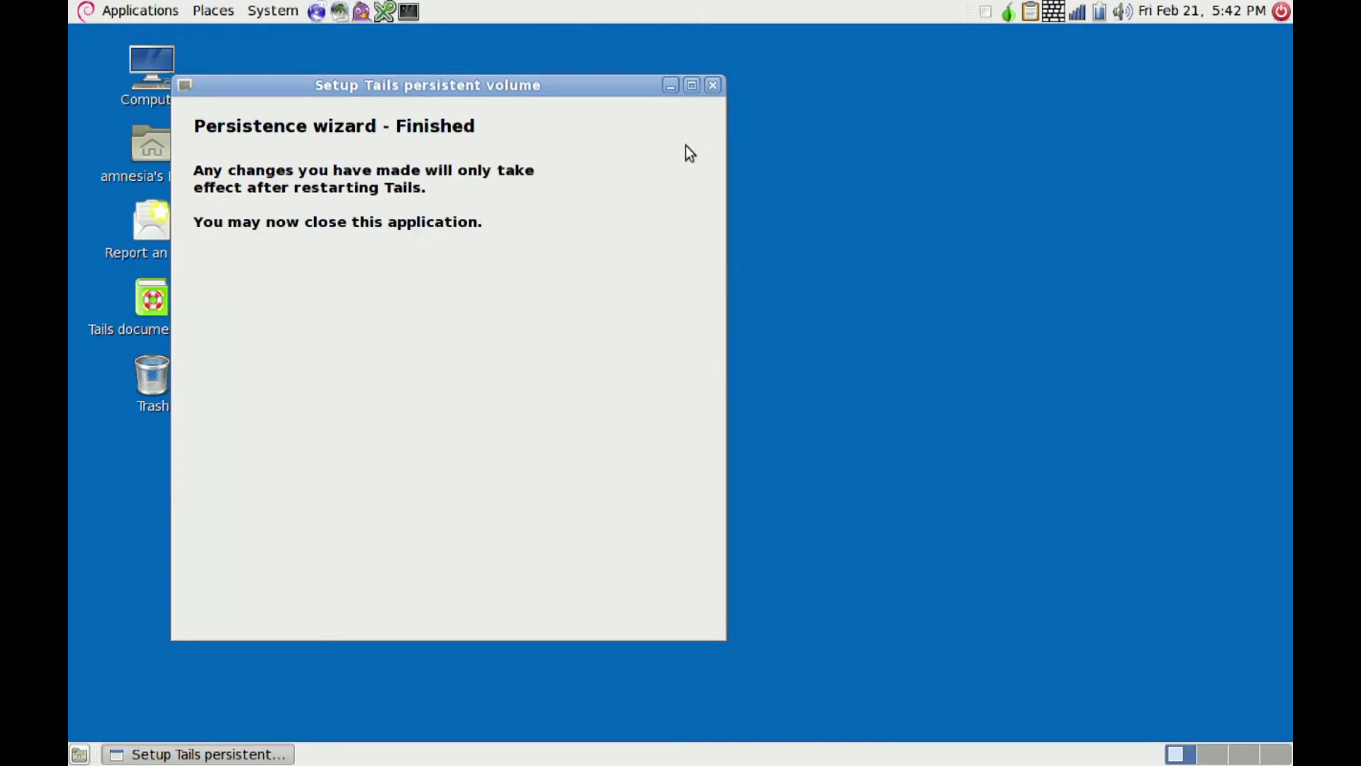
# Step: Close the finished persistence wizard and bring up the system menu to restart Tails
pyautogui.click(720, 86)
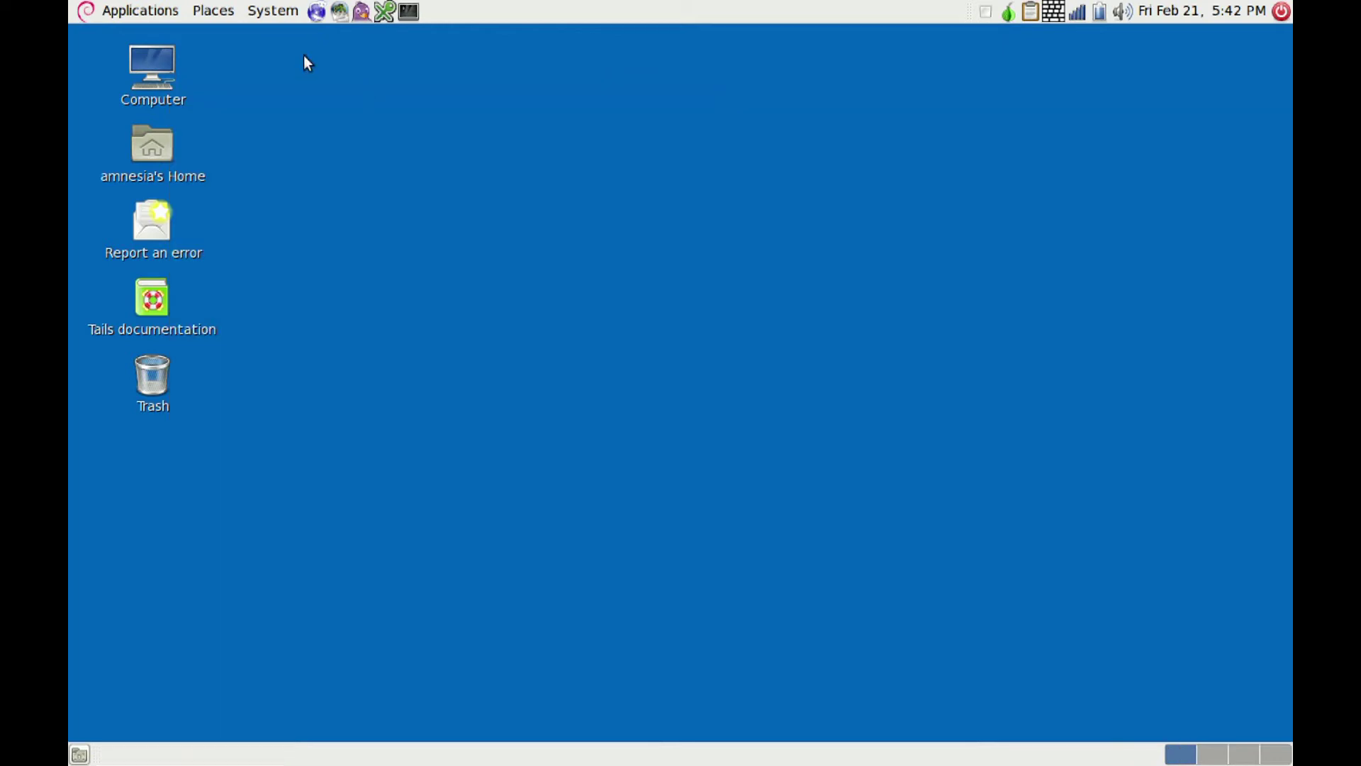
pyautogui.click(270, 11)
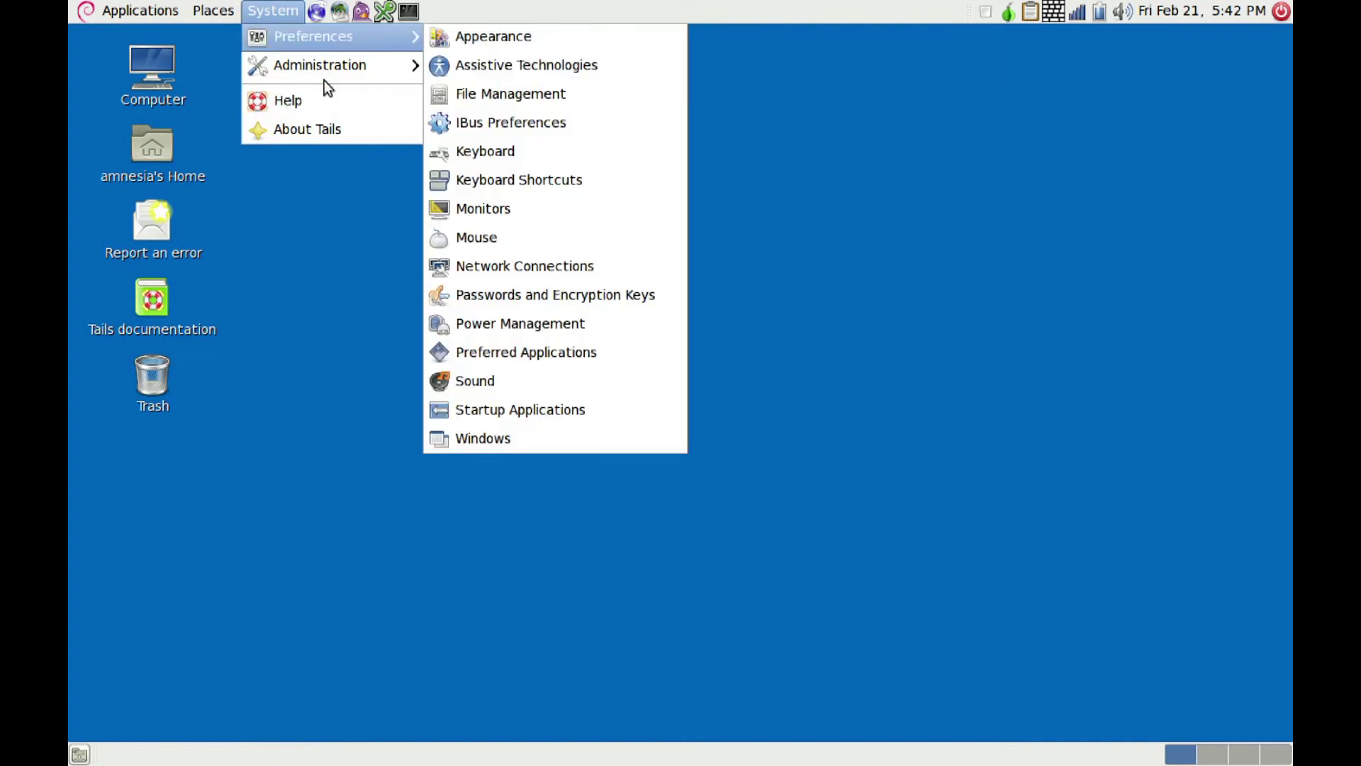
pyautogui.moveTo(321, 61)
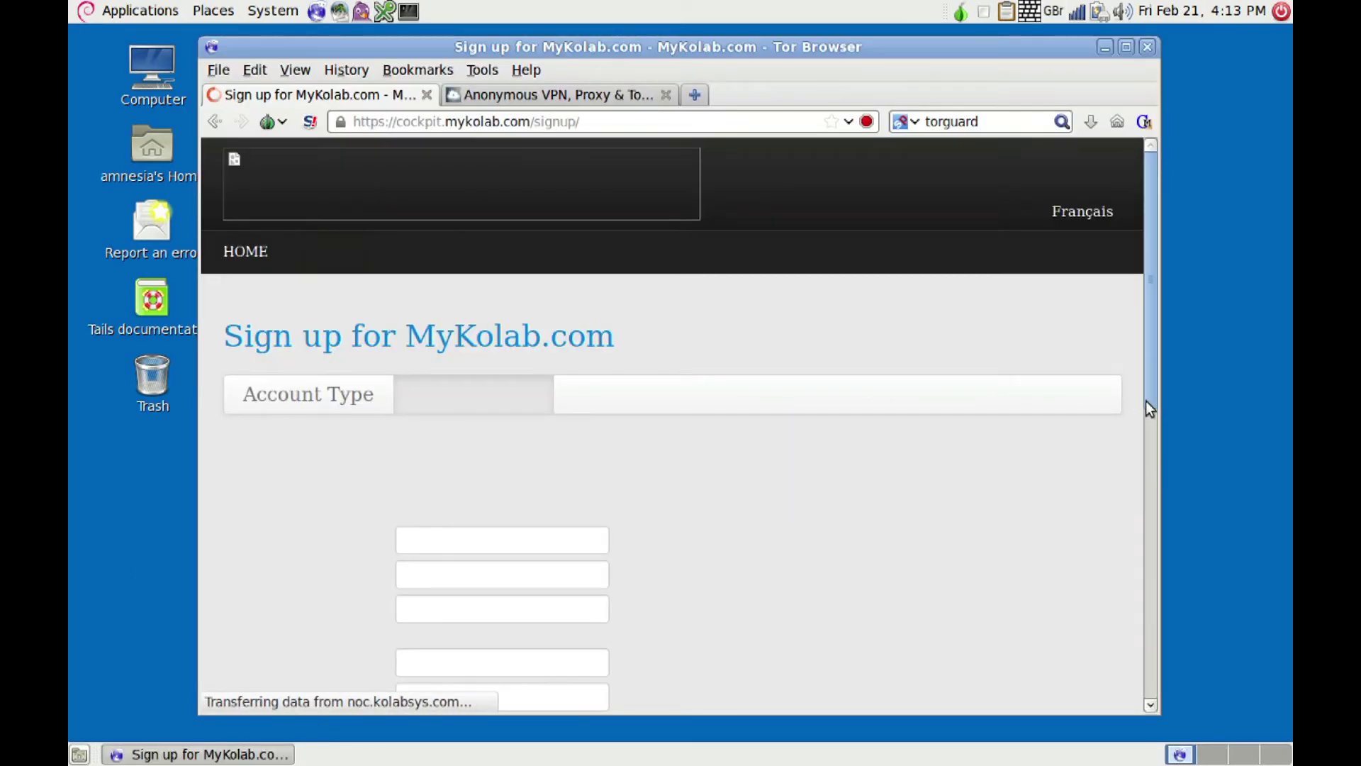
# Step: Review the MyKolab signup page and TorGuard's Anonymous Email page, then minimise Tor Browser
pyautogui.click(1148, 426)
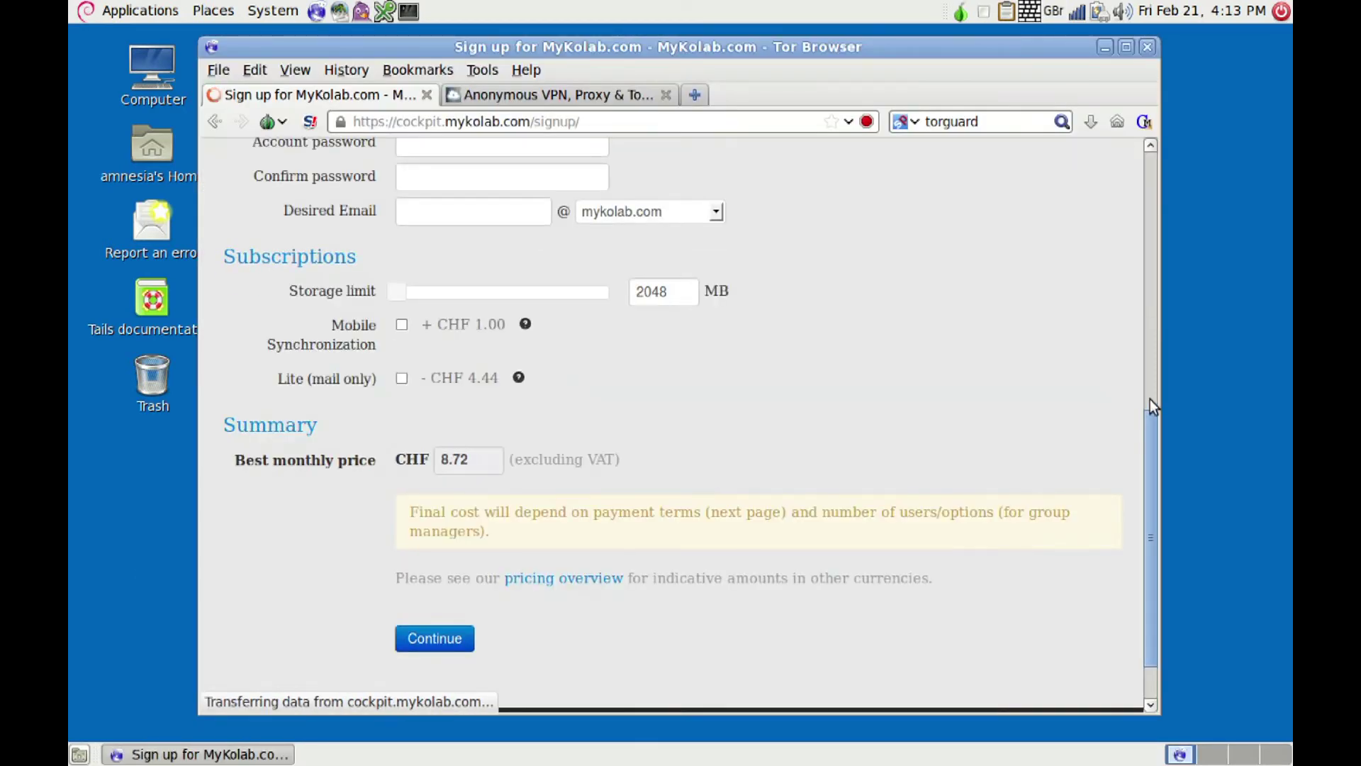
pyautogui.click(1147, 361)
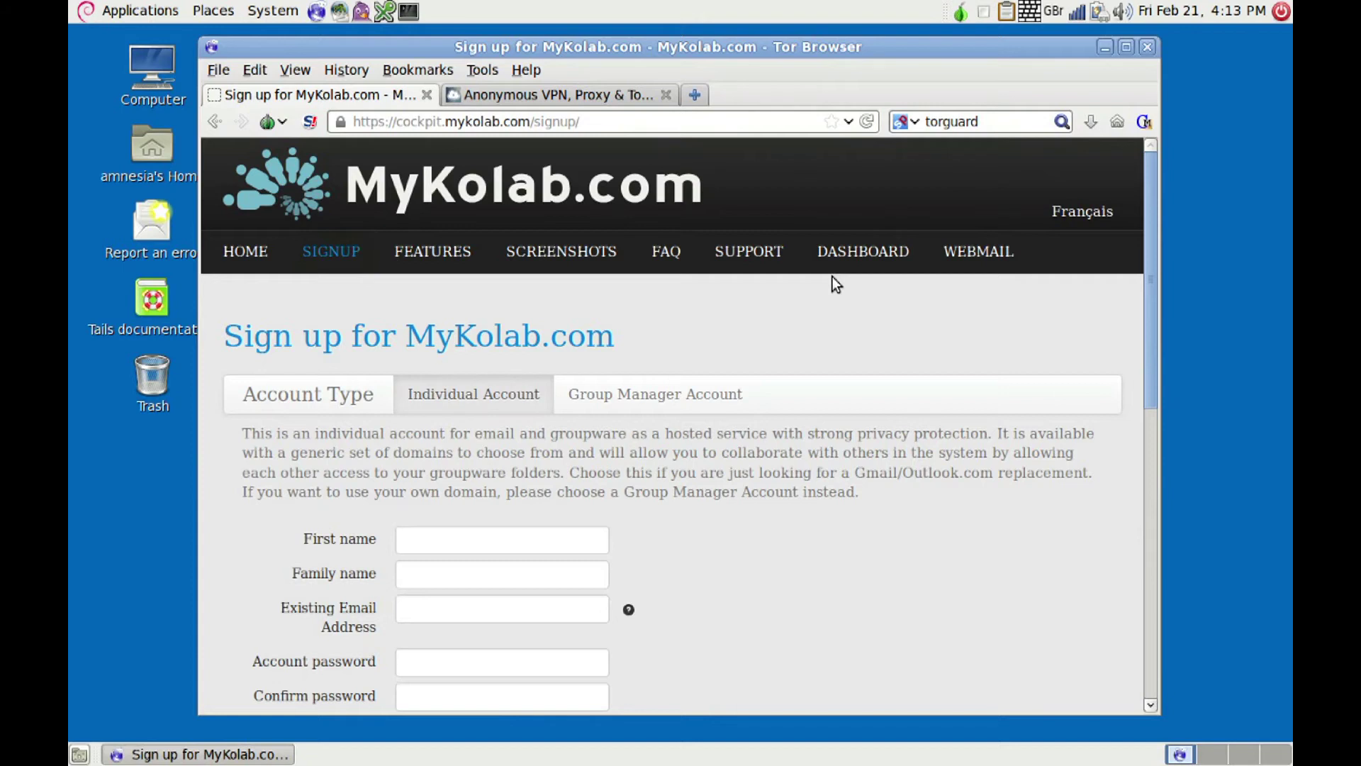
pyautogui.click(539, 93)
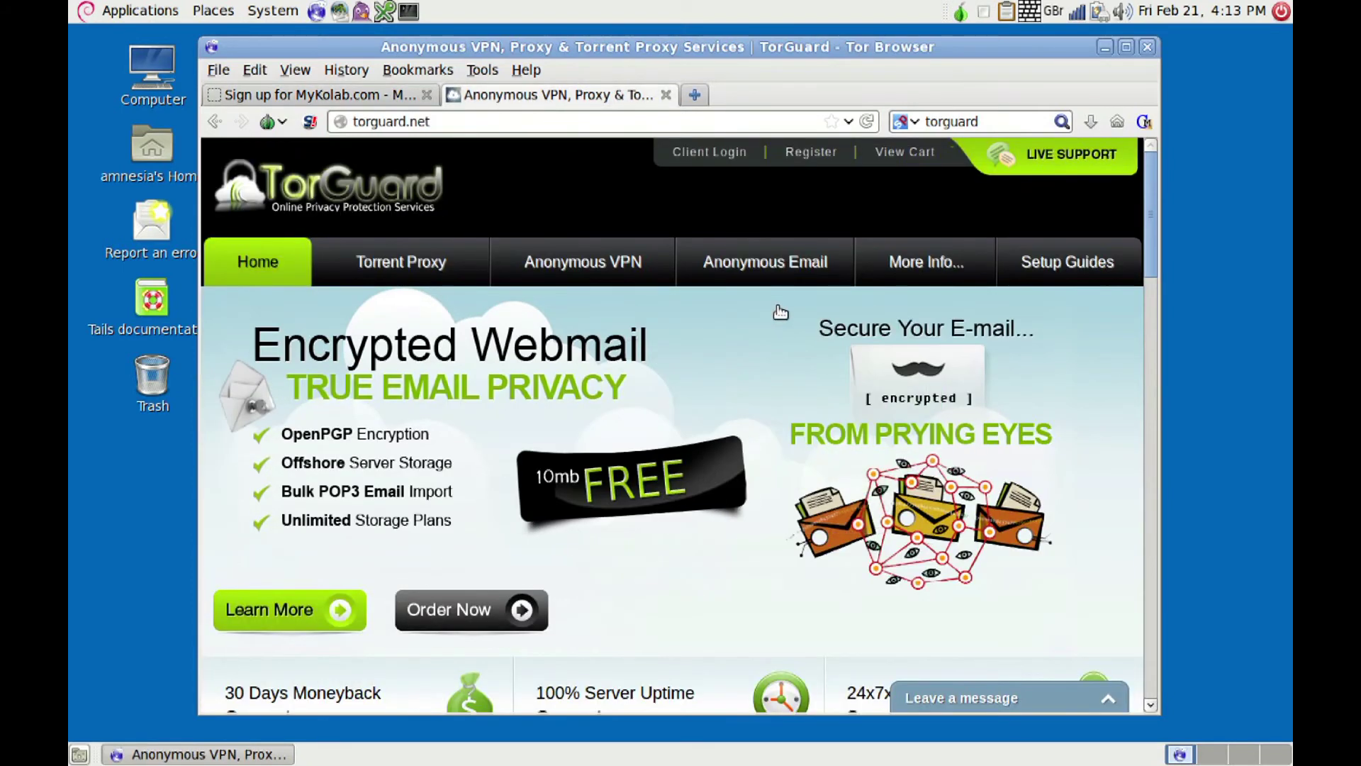
pyautogui.click(807, 263)
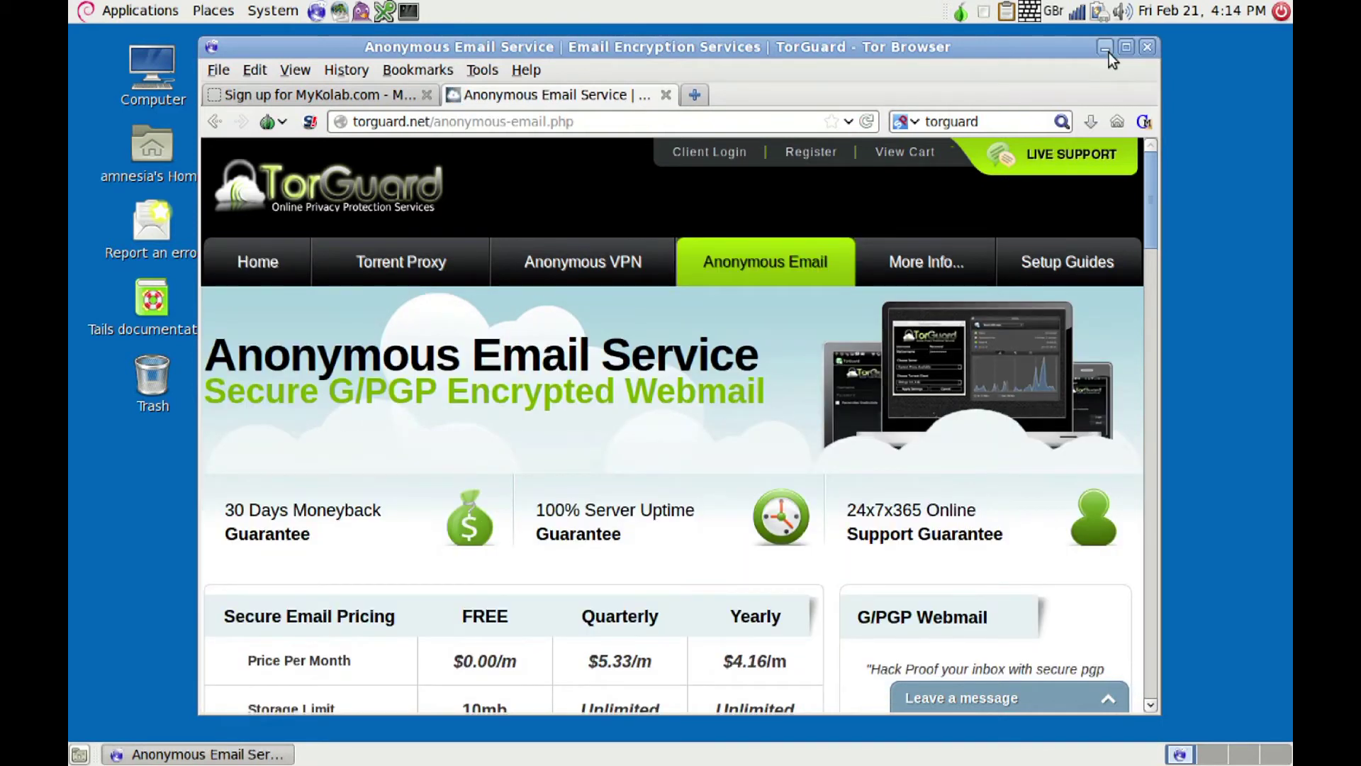
pyautogui.click(1105, 47)
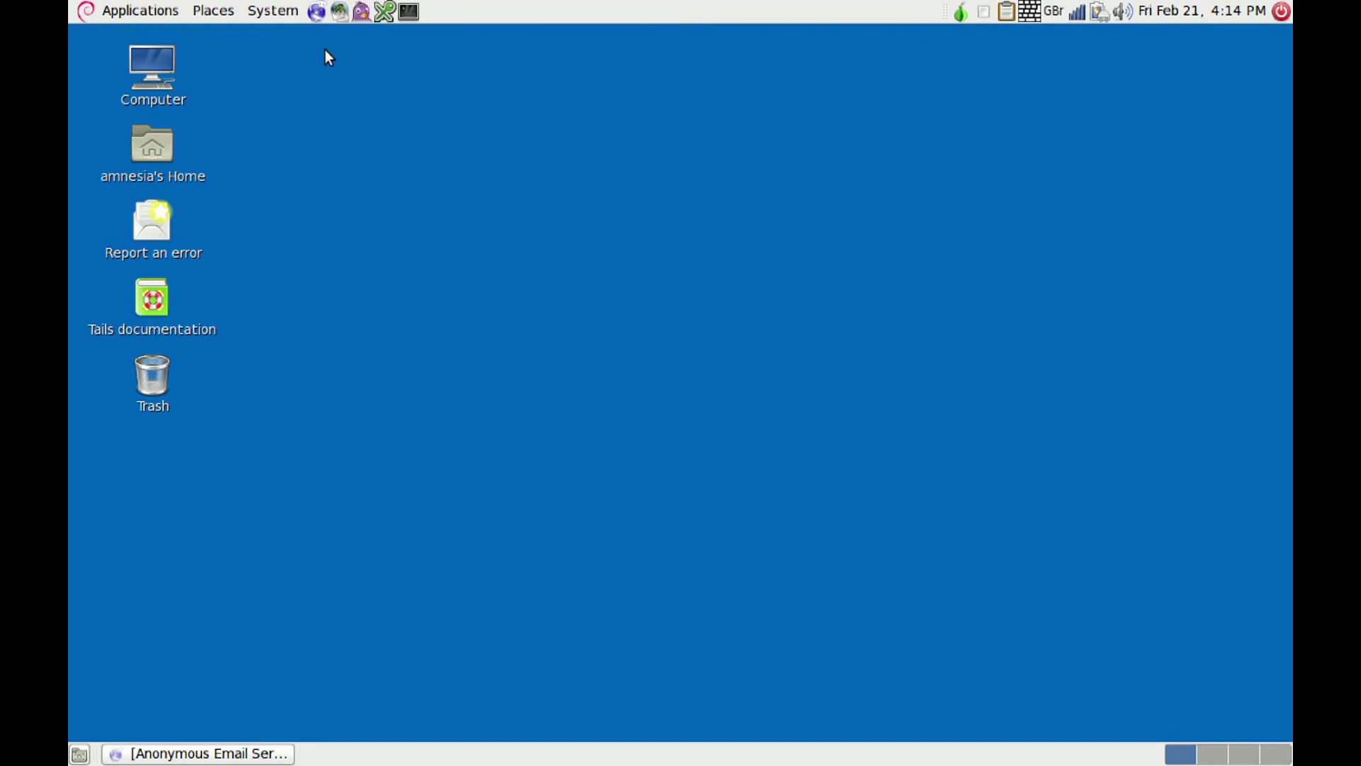
# Step: Launch Claws Mail's setup wizard and enter the account holder's name and MyKolab e-mail address
pyautogui.click(339, 14)
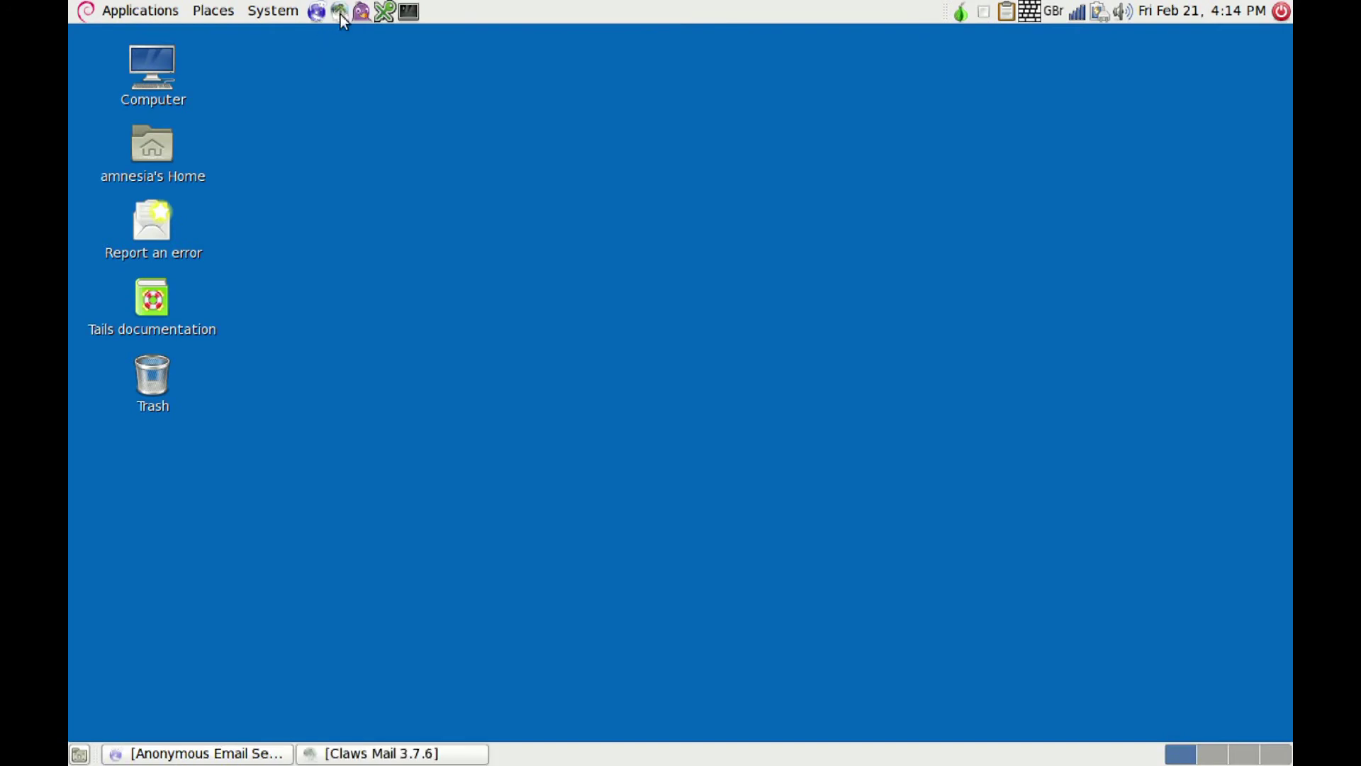
pyautogui.click(661, 615)
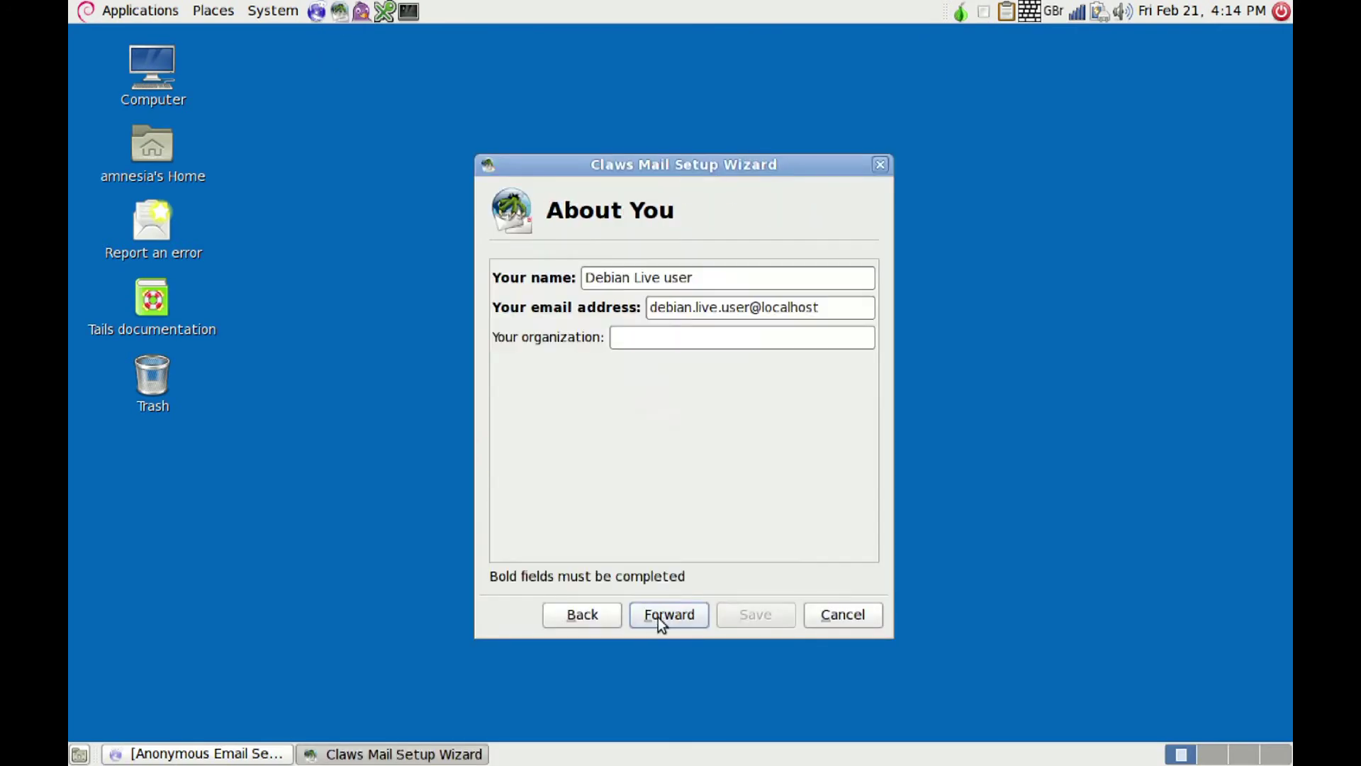
pyautogui.click(710, 282)
pyautogui.press('BackSpace')
pyautogui.press('BackSpace')
pyautogui.press('BackSpace')
pyautogui.press('BackSpace')
pyautogui.press('BackSpace')
pyautogui.press('BackSpace')
pyautogui.press('BackSpace')
pyautogui.press('BackSpace')
pyautogui.press('BackSpace')
pyautogui.press('BackSpace')
pyautogui.press('BackSpace')
pyautogui.press('BackSpace')
pyautogui.press('BackSpace')
pyautogui.press('BackSpace')
pyautogui.press('BackSpace')
pyautogui.press('BackSpace')
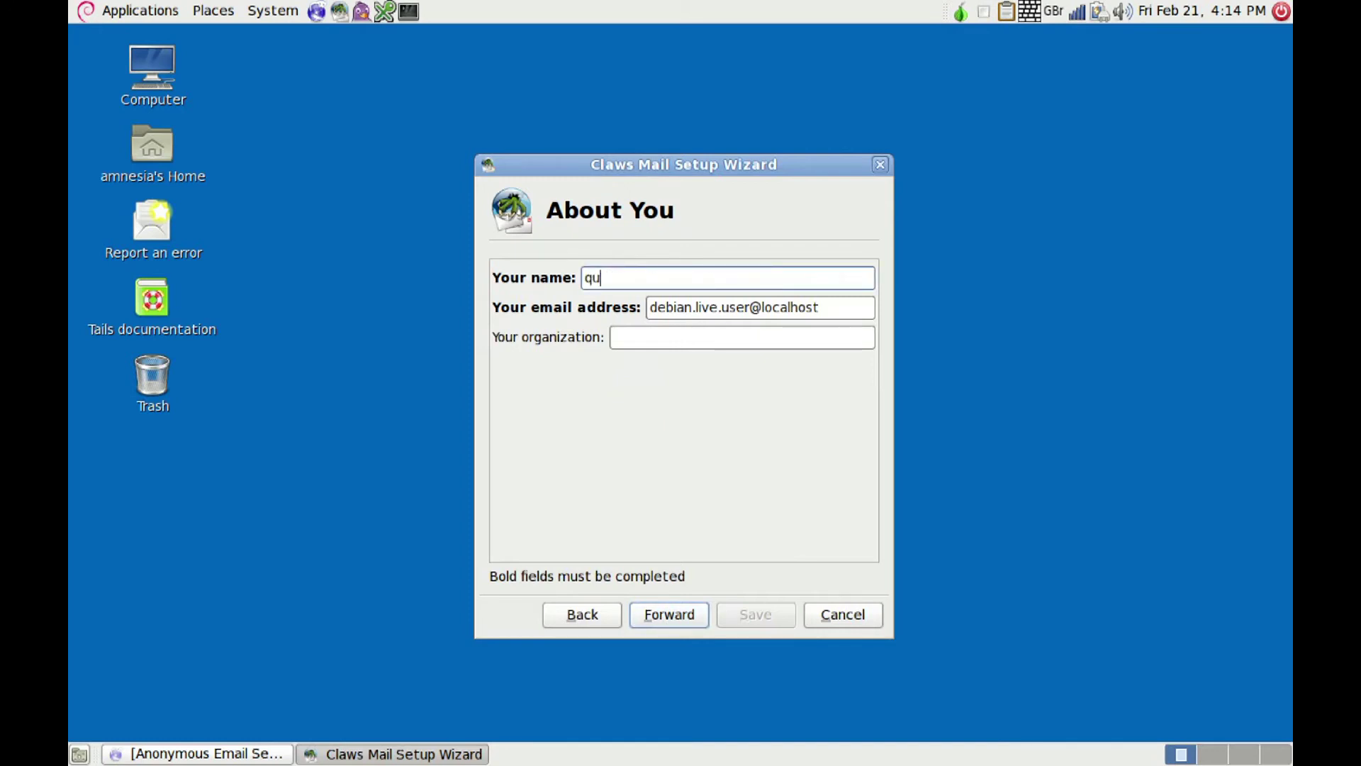
pyautogui.click(833, 309)
pyautogui.press('BackSpace')
pyautogui.press('BackSpace')
pyautogui.press('BackSpace')
pyautogui.press('BackSpace')
pyautogui.press('BackSpace')
pyautogui.press('BackSpace')
pyautogui.press('BackSpace')
pyautogui.press('BackSpace')
pyautogui.press('BackSpace')
pyautogui.press('BackSpace')
pyautogui.press('BackSpace')
pyautogui.press('BackSpace')
pyautogui.press('BackSpace')
pyautogui.press('BackSpace')
pyautogui.press('BackSpace')
pyautogui.press('BackSpace')
pyautogui.press('BackSpace')
pyautogui.press('BackSpace')
pyautogui.press('BackSpace')
pyautogui.press('BackSpace')
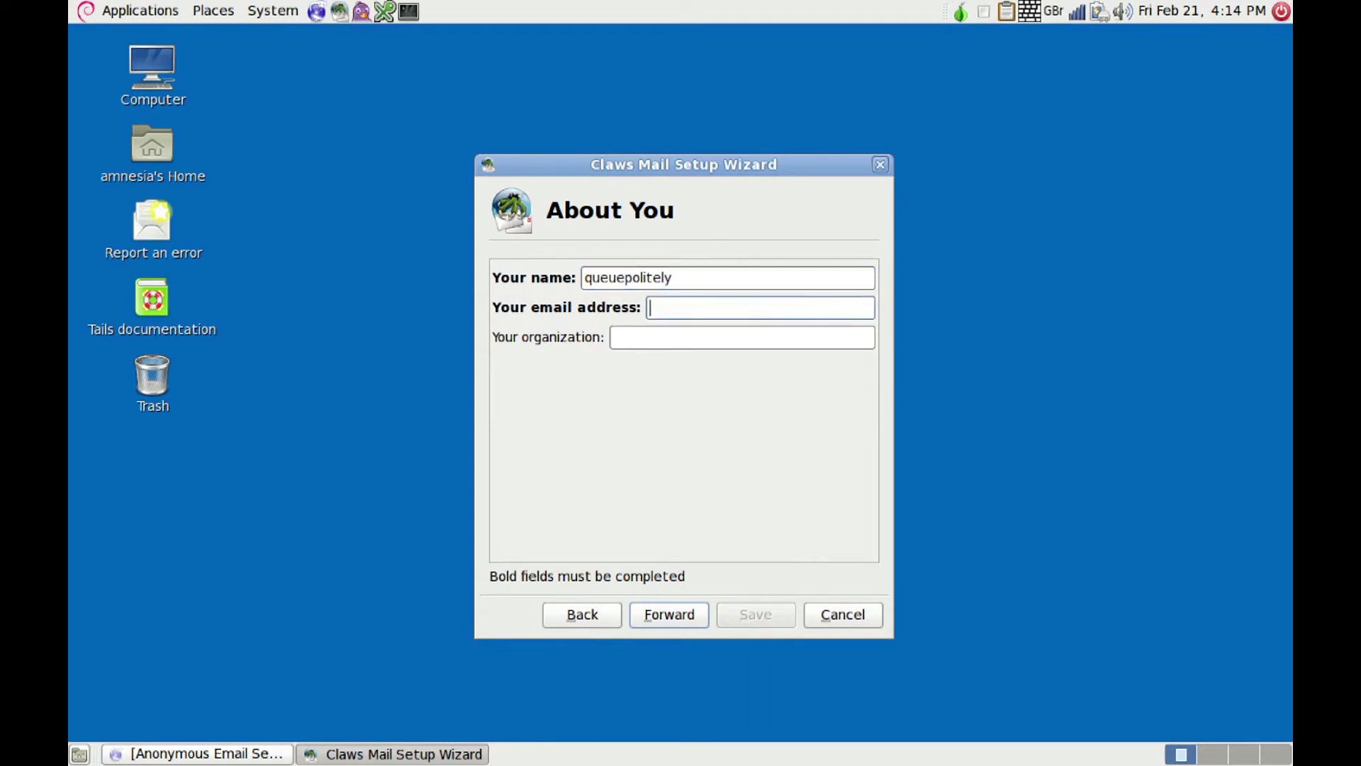
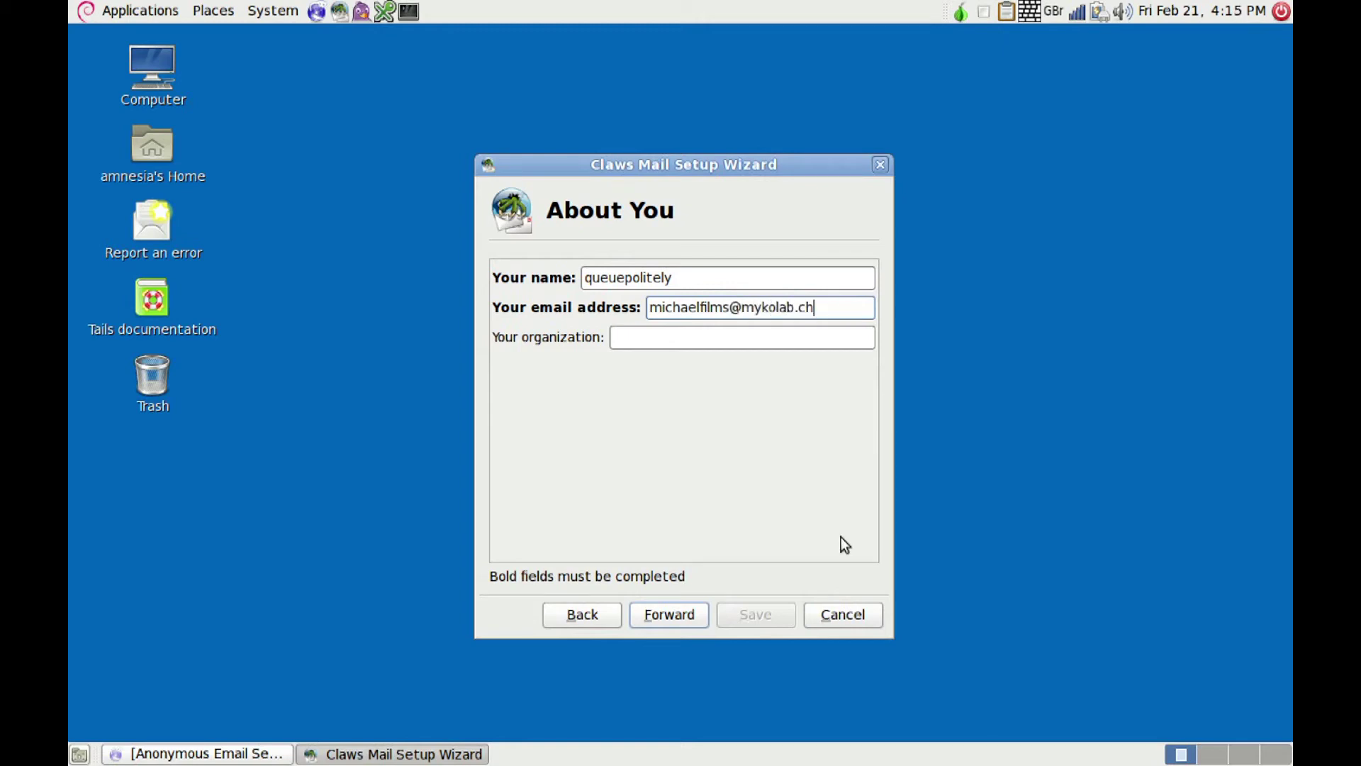
pyautogui.click(666, 618)
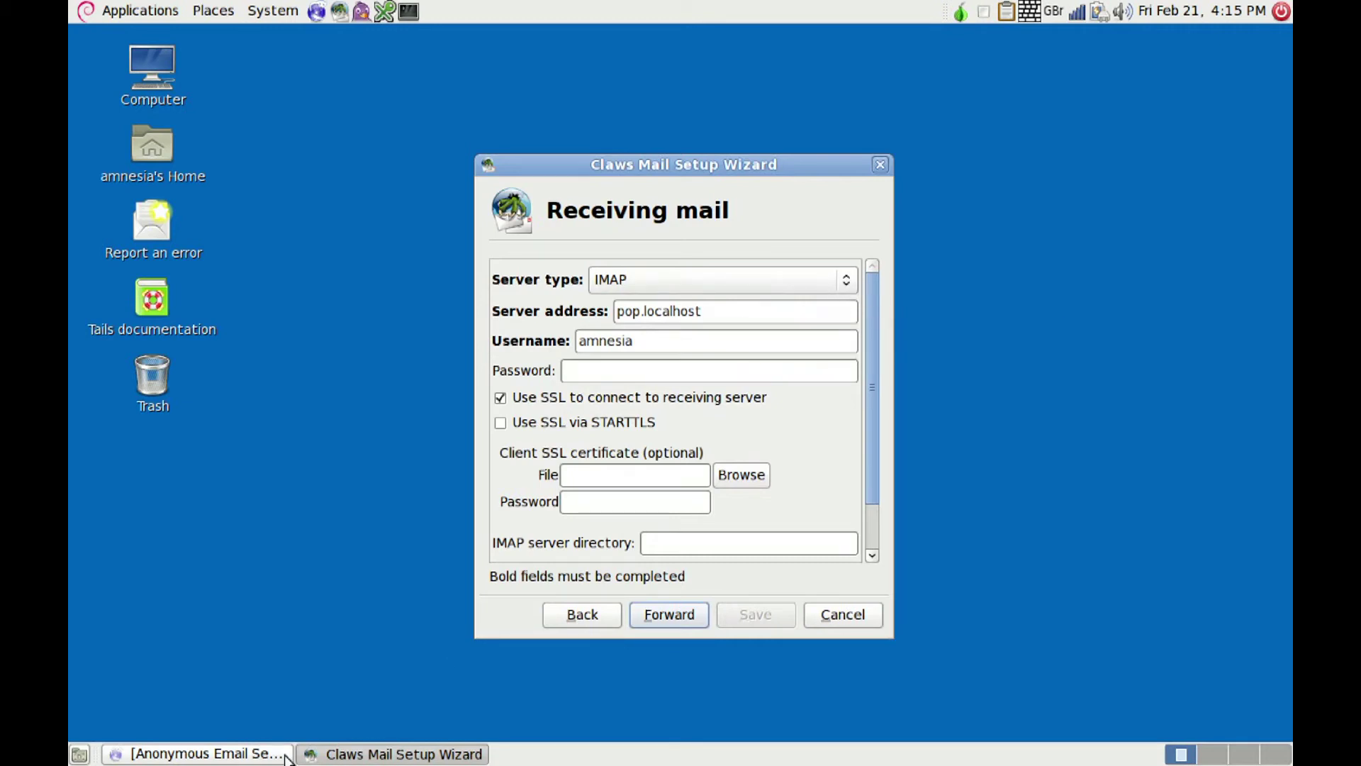
# Step: Open MyKolab's GNU/Linux Thunderbird settings listing imap.mykolab.com and smtp.mykolab.com with STARTTLS
pyautogui.click(241, 755)
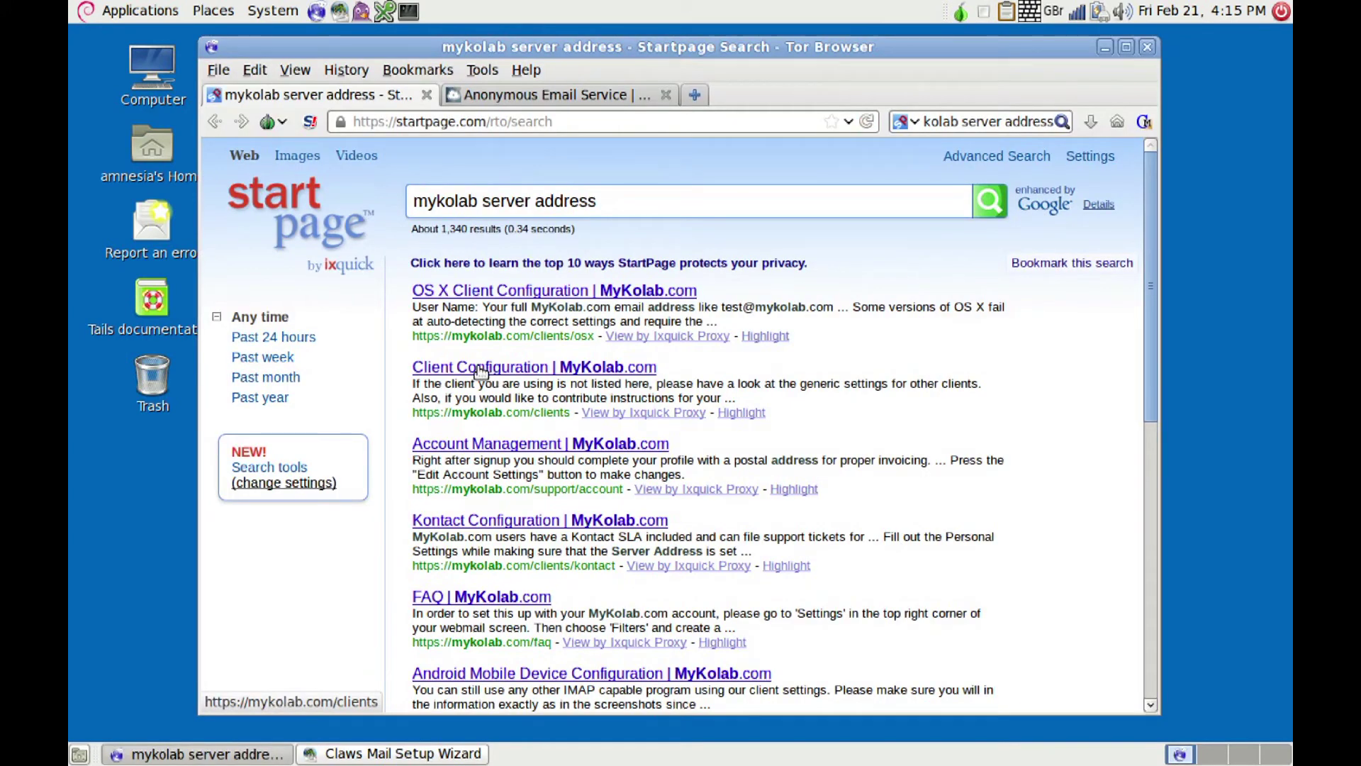
pyautogui.click(482, 369)
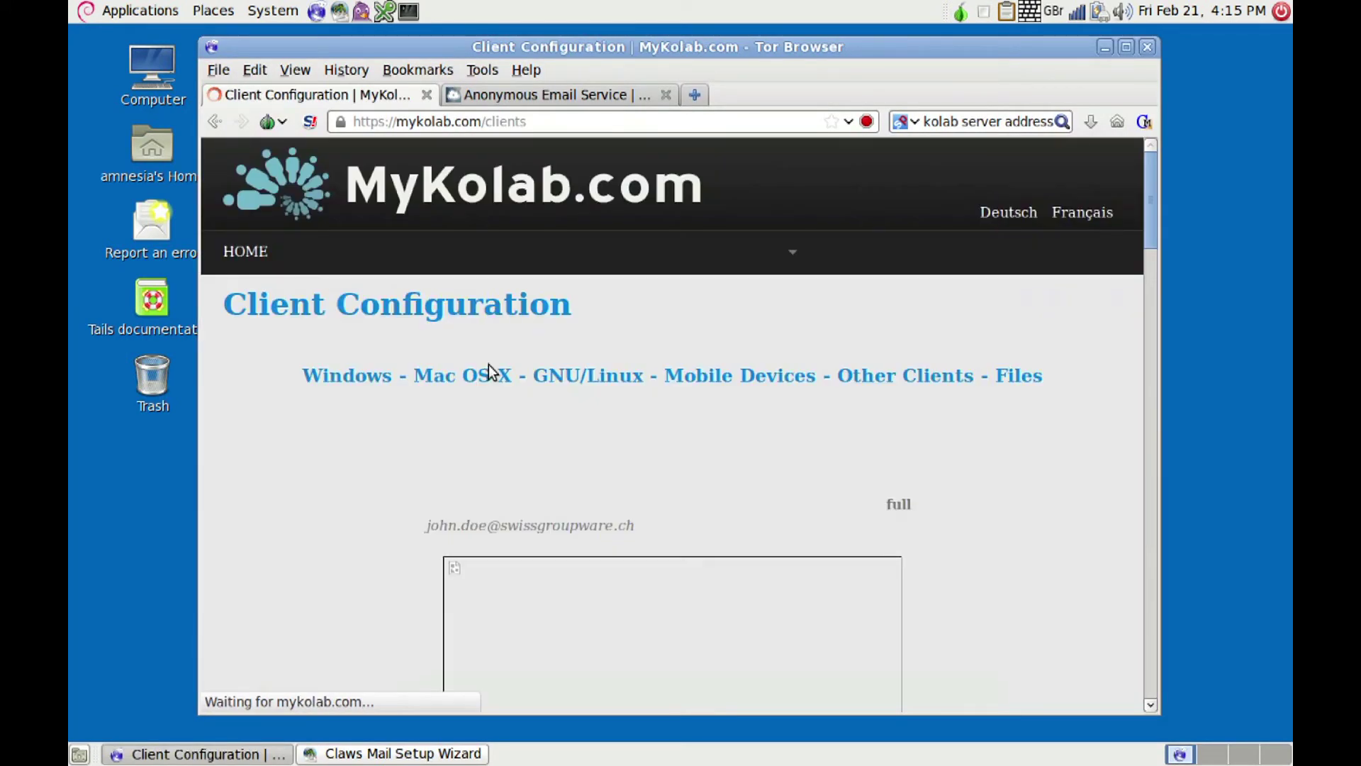
pyautogui.click(576, 382)
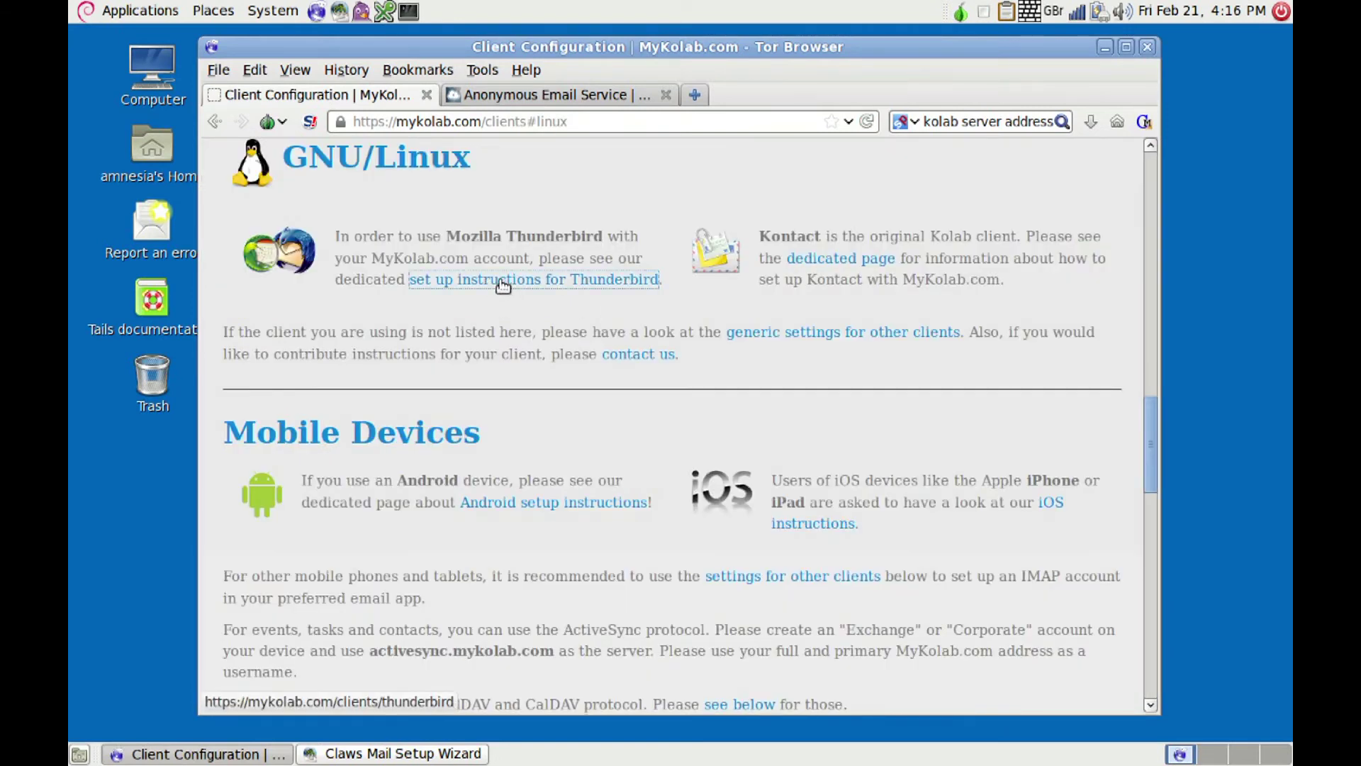
pyautogui.click(503, 281)
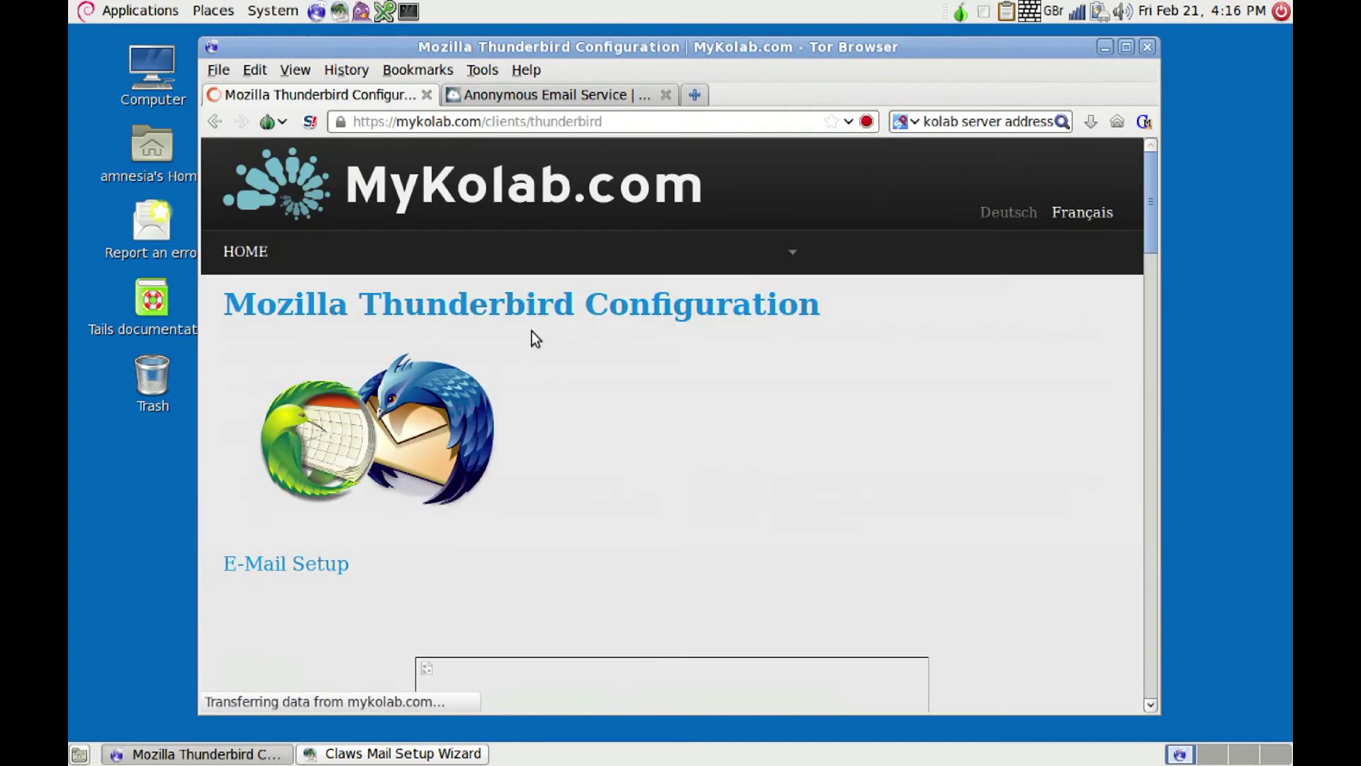
pyautogui.click(1148, 329)
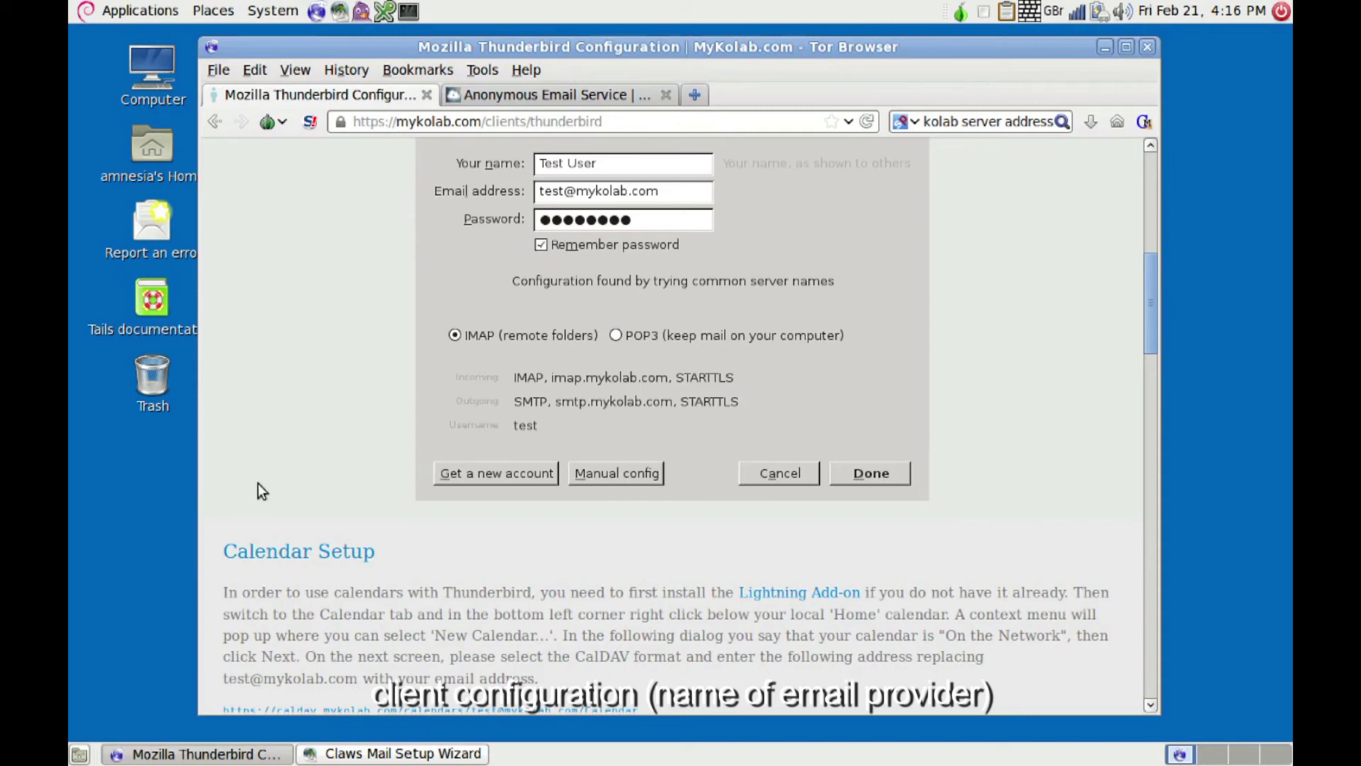
# Step: Set the incoming server to imap.mykolab.com and the username to the MyKolab e-mail address
pyautogui.click(194, 758)
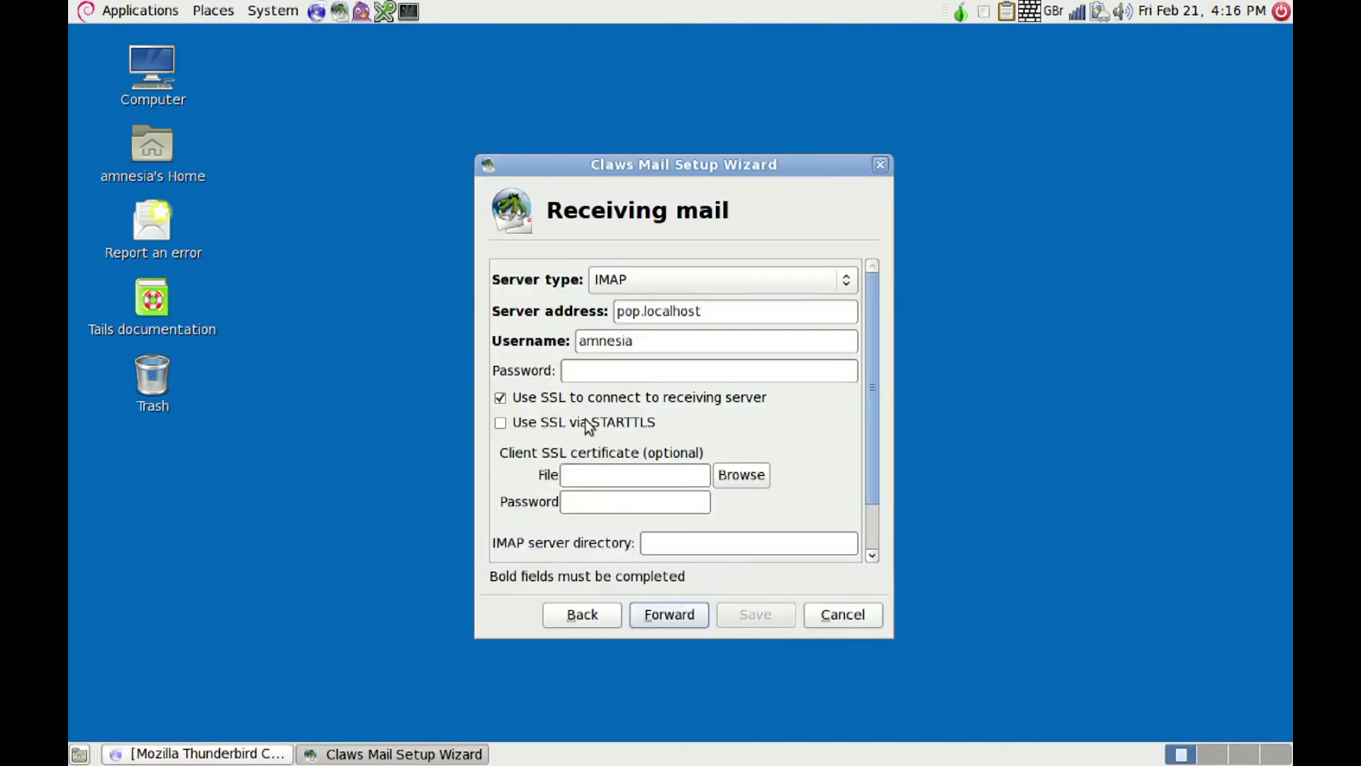
pyautogui.click(730, 321)
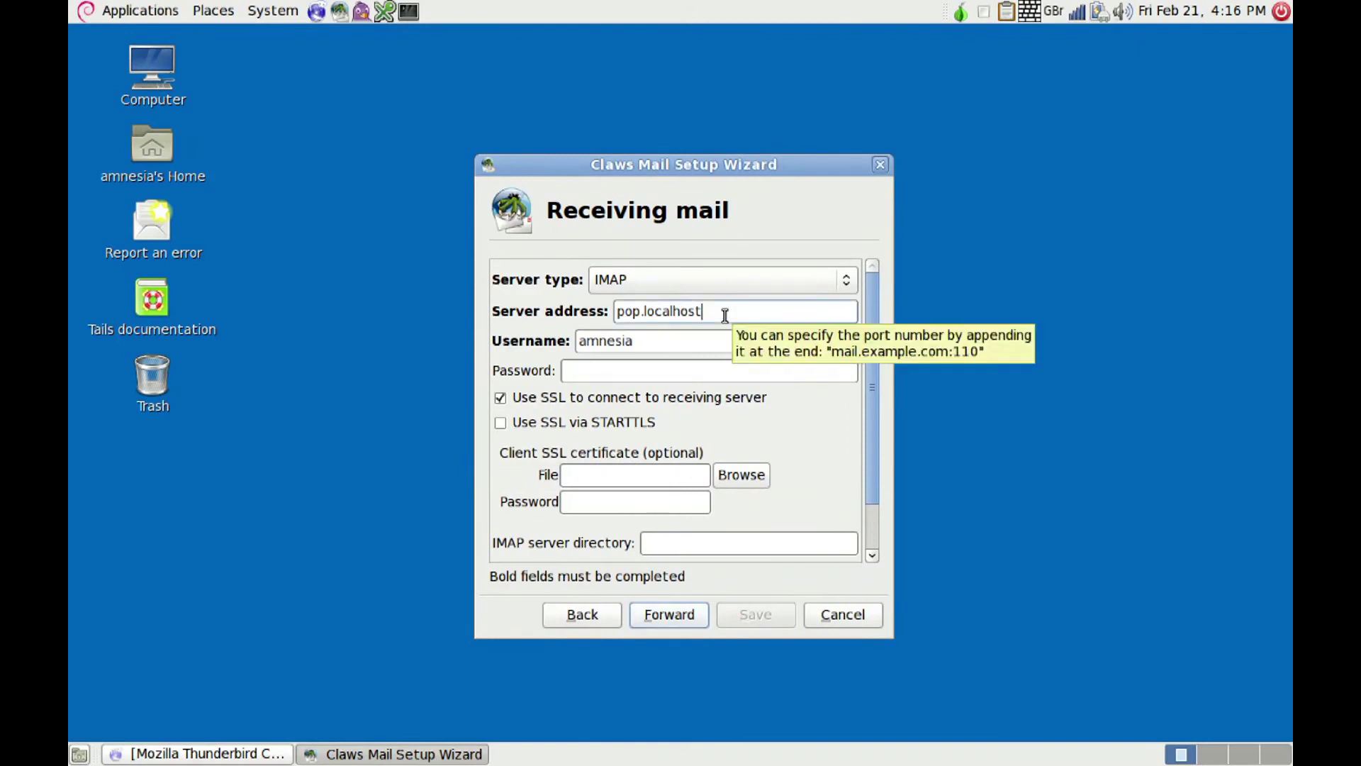
pyautogui.hotkey('ctrl', 'a')
pyautogui.press('BackSpace')
pyautogui.write('imap.my')
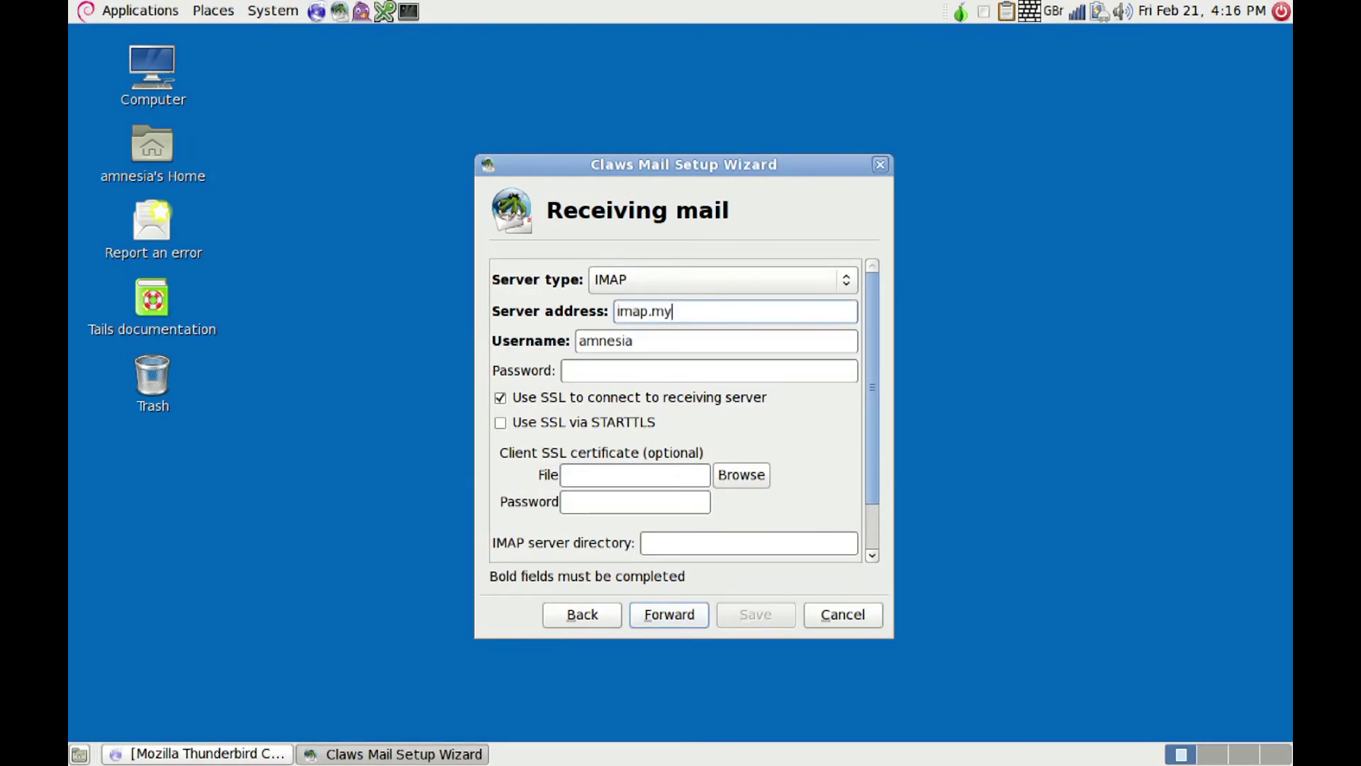
pyautogui.write('kolab.com')
pyautogui.click(680, 350)
pyautogui.press('BackSpace')
pyautogui.press('BackSpace')
pyautogui.press('BackSpace')
pyautogui.press('BackSpace')
pyautogui.press('BackSpace')
pyautogui.press('BackSpace')
pyautogui.press('BackSpace')
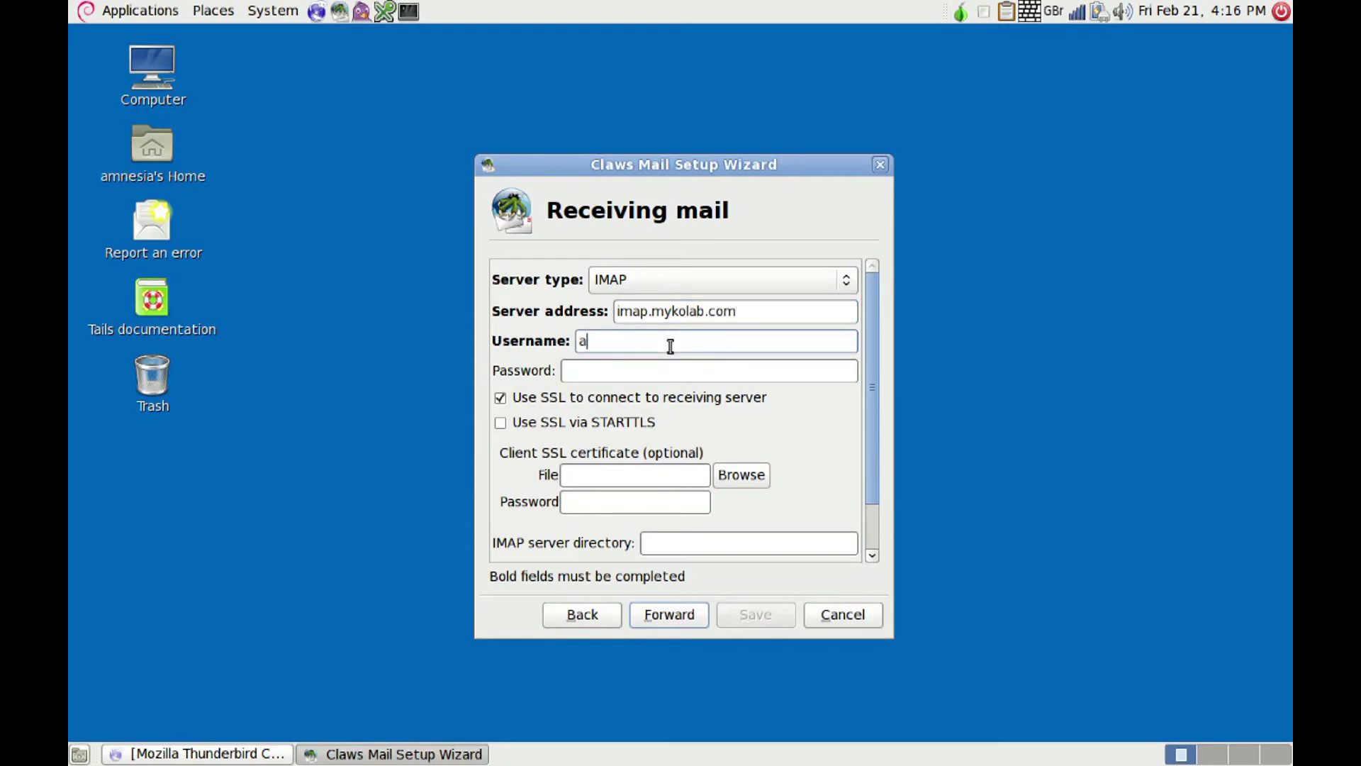
# Step: Enter the account password, enable SSL via STARTTLS and set the IMAP directory to imap.mykolab.com
pyautogui.click(608, 369)
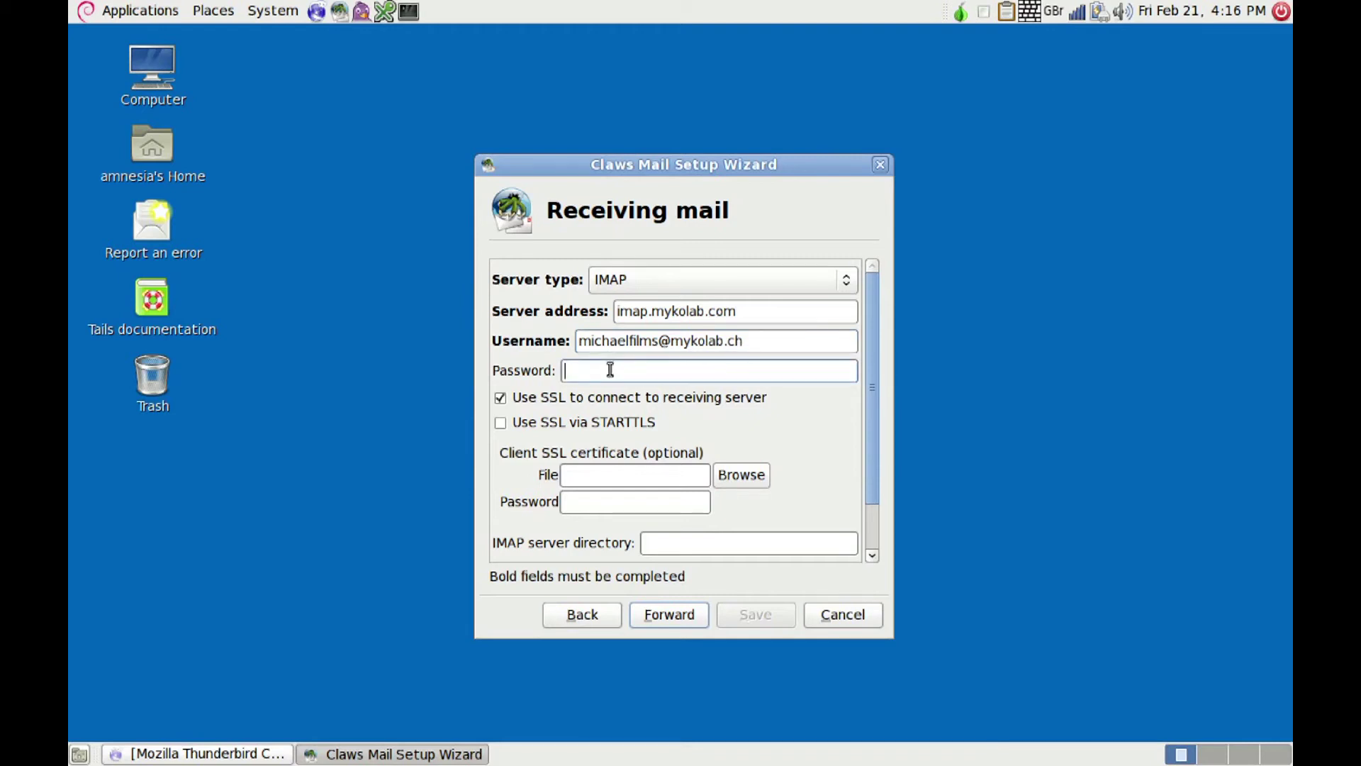
pyautogui.write('**********')
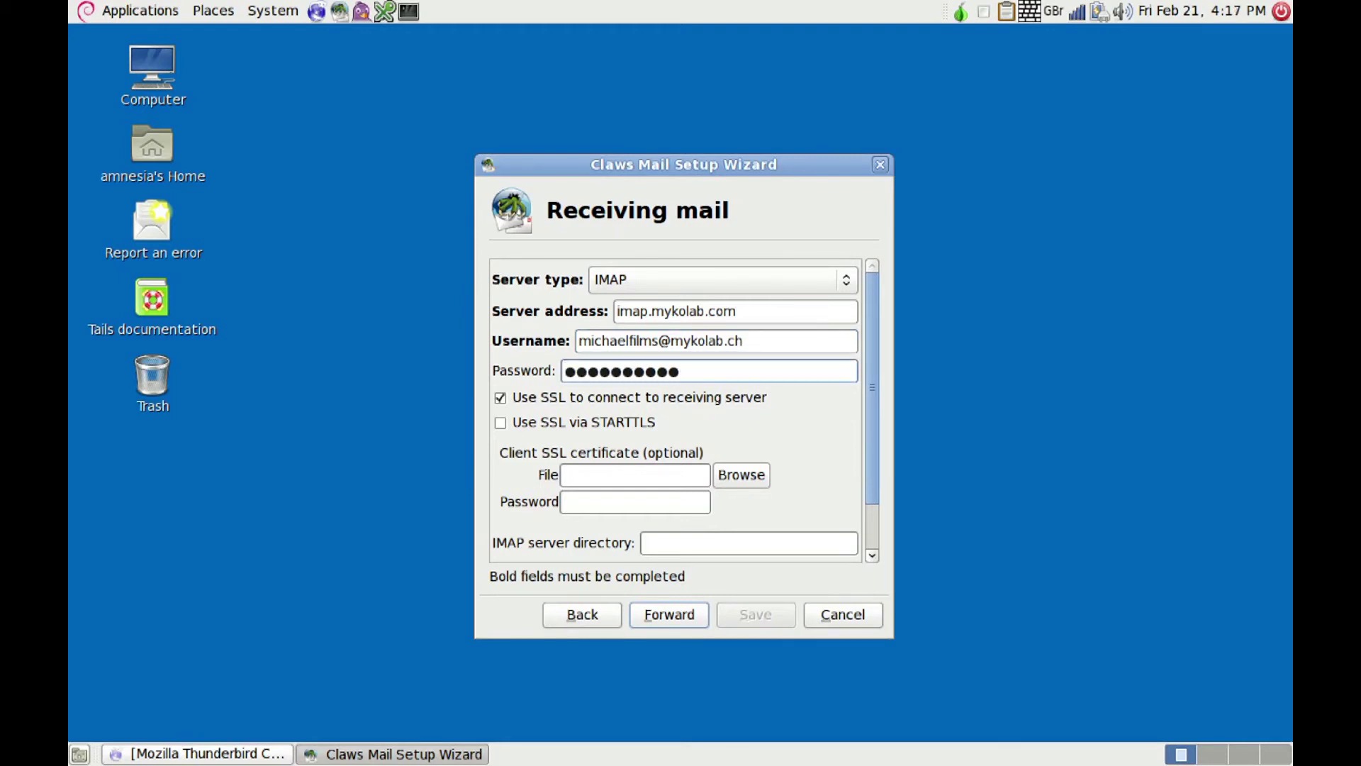
pyautogui.write('*****')
pyautogui.click(500, 423)
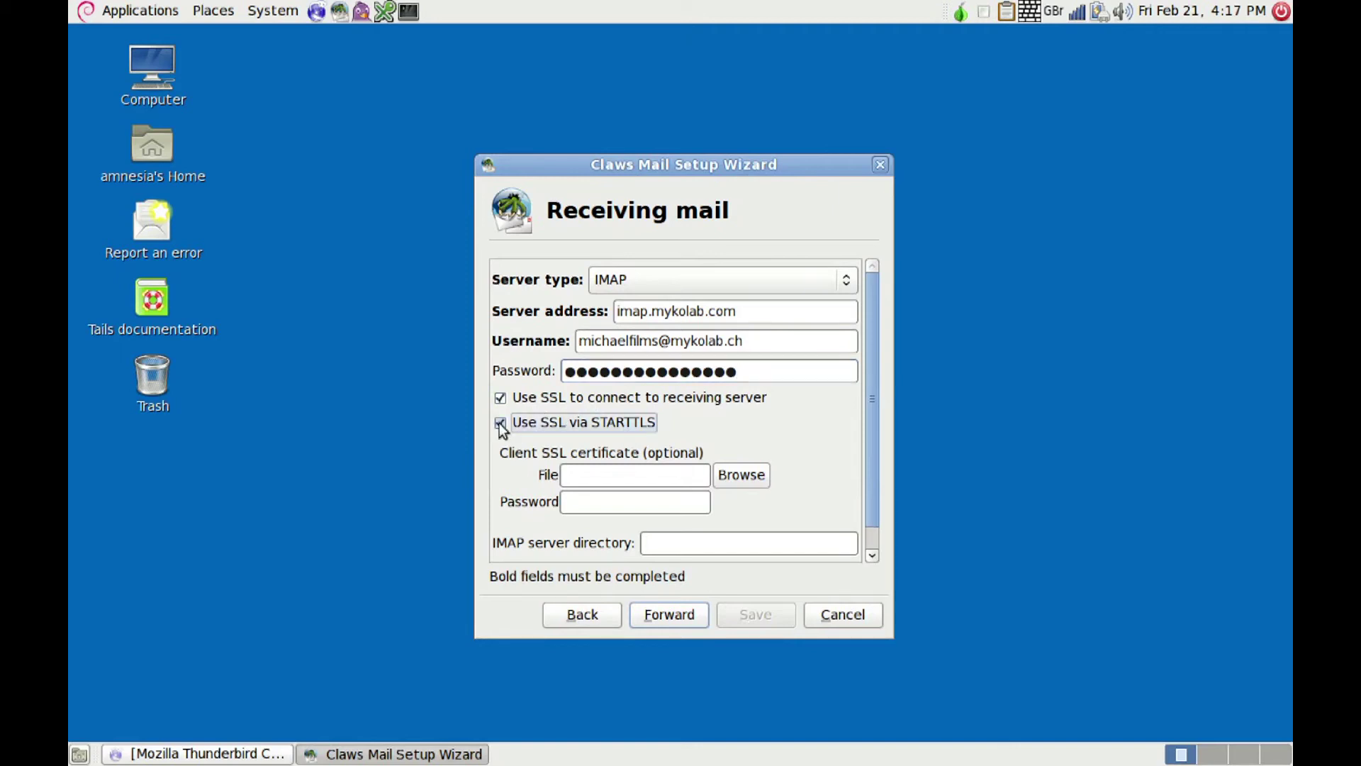
pyautogui.click(684, 545)
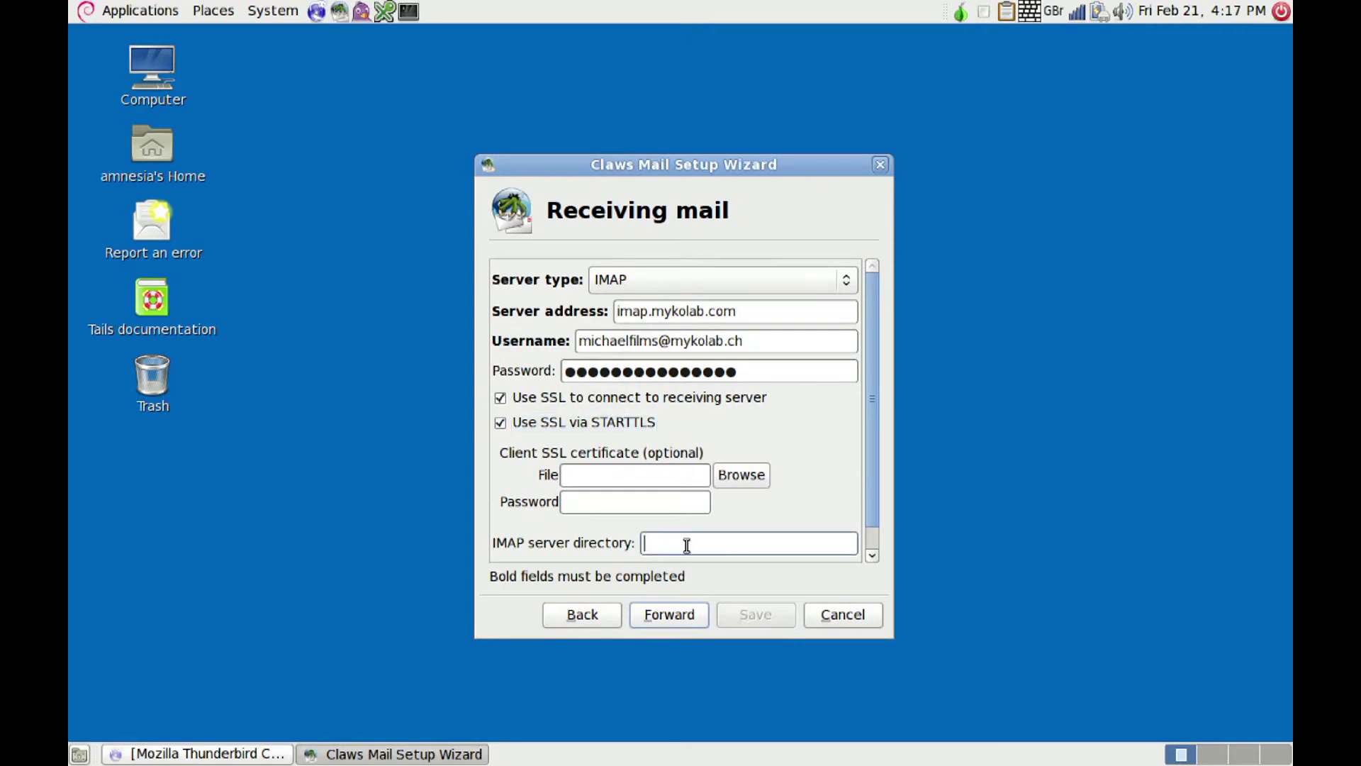
pyautogui.write('im')
pyautogui.press('BackSpace')
pyautogui.press('BackSpace')
pyautogui.write('imap.mykolab.com')
pyautogui.click(666, 615)
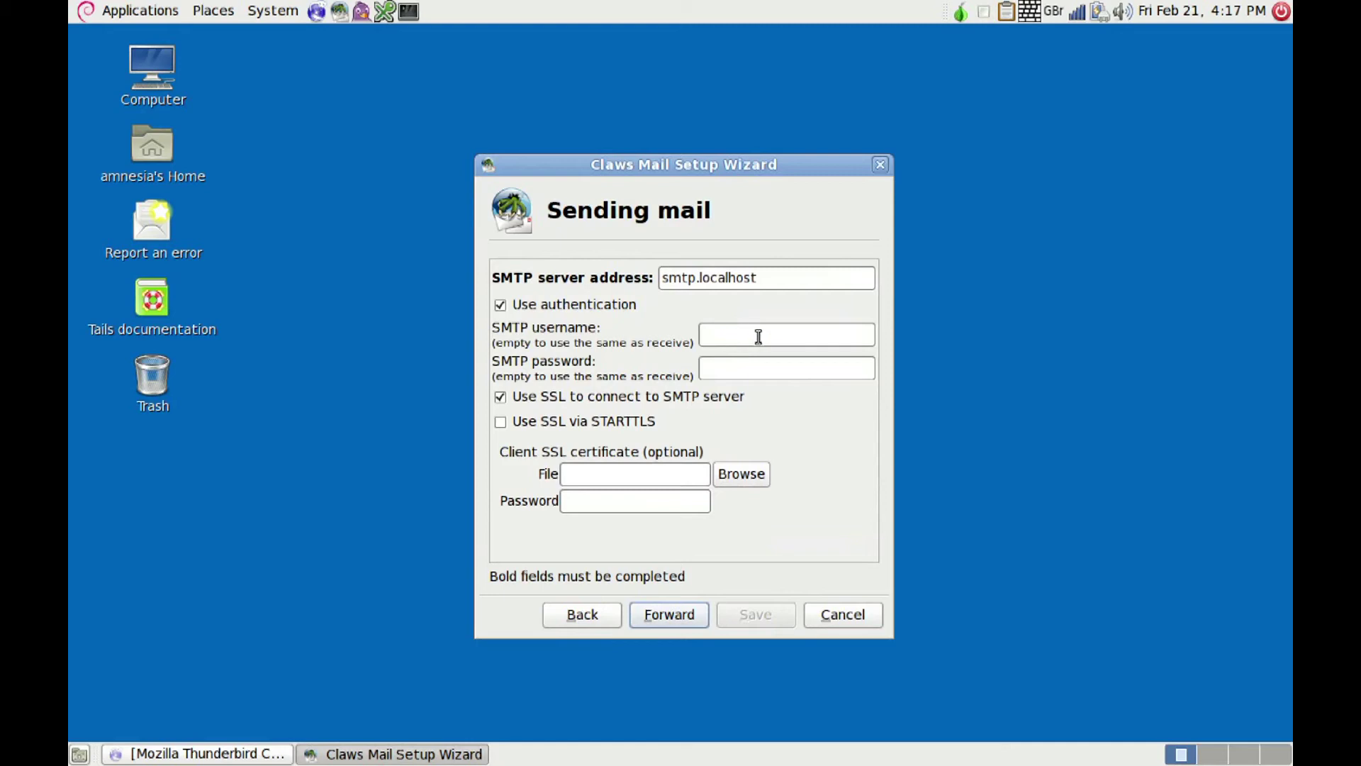
# Step: Change the outgoing SMTP server to smtp.mykolab.com and secure it with STARTTLS
pyautogui.click(764, 282)
pyautogui.press('BackSpace')
pyautogui.press('BackSpace')
pyautogui.press('BackSpace')
pyautogui.press('BackSpace')
pyautogui.press('BackSpace')
pyautogui.press('BackSpace')
pyautogui.press('BackSpace')
pyautogui.press('BackSpace')
pyautogui.press('BackSpace')
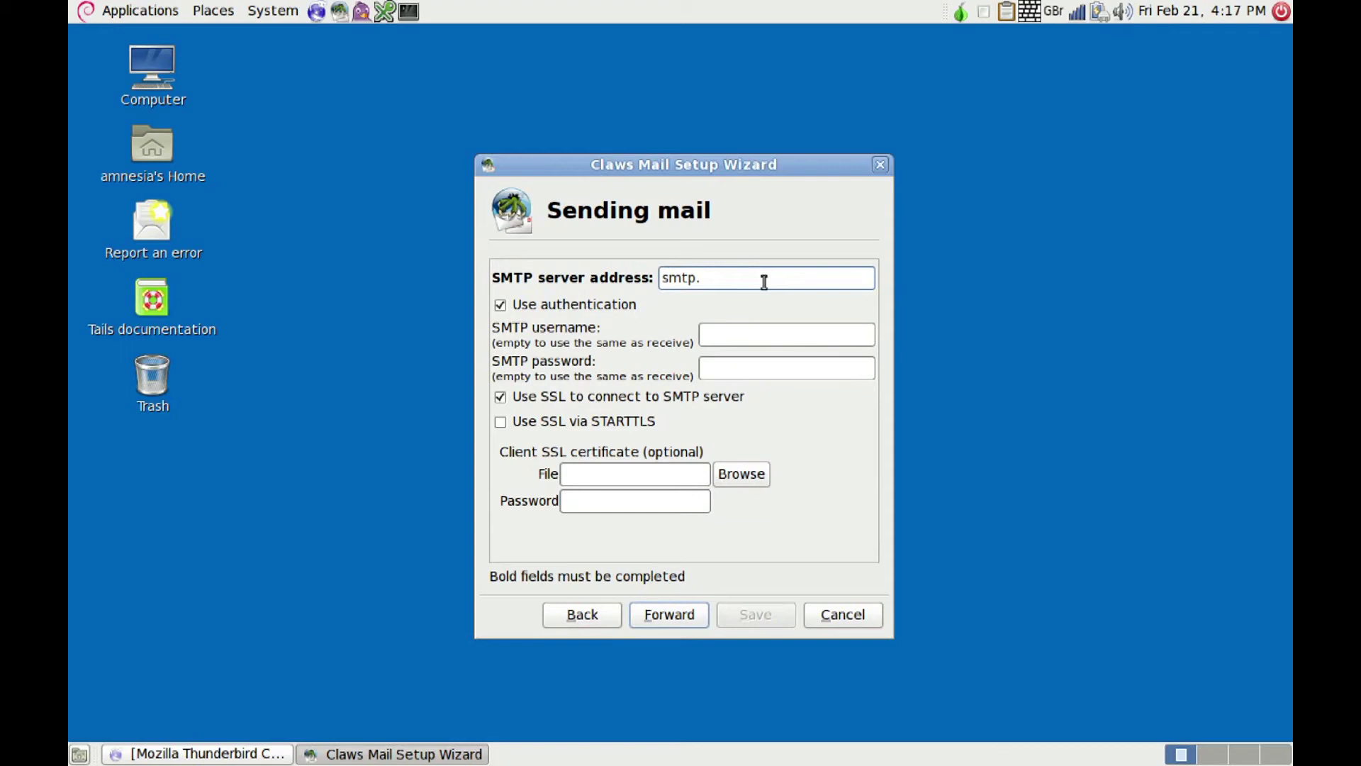
pyautogui.write('mykolab.com')
pyautogui.click(501, 423)
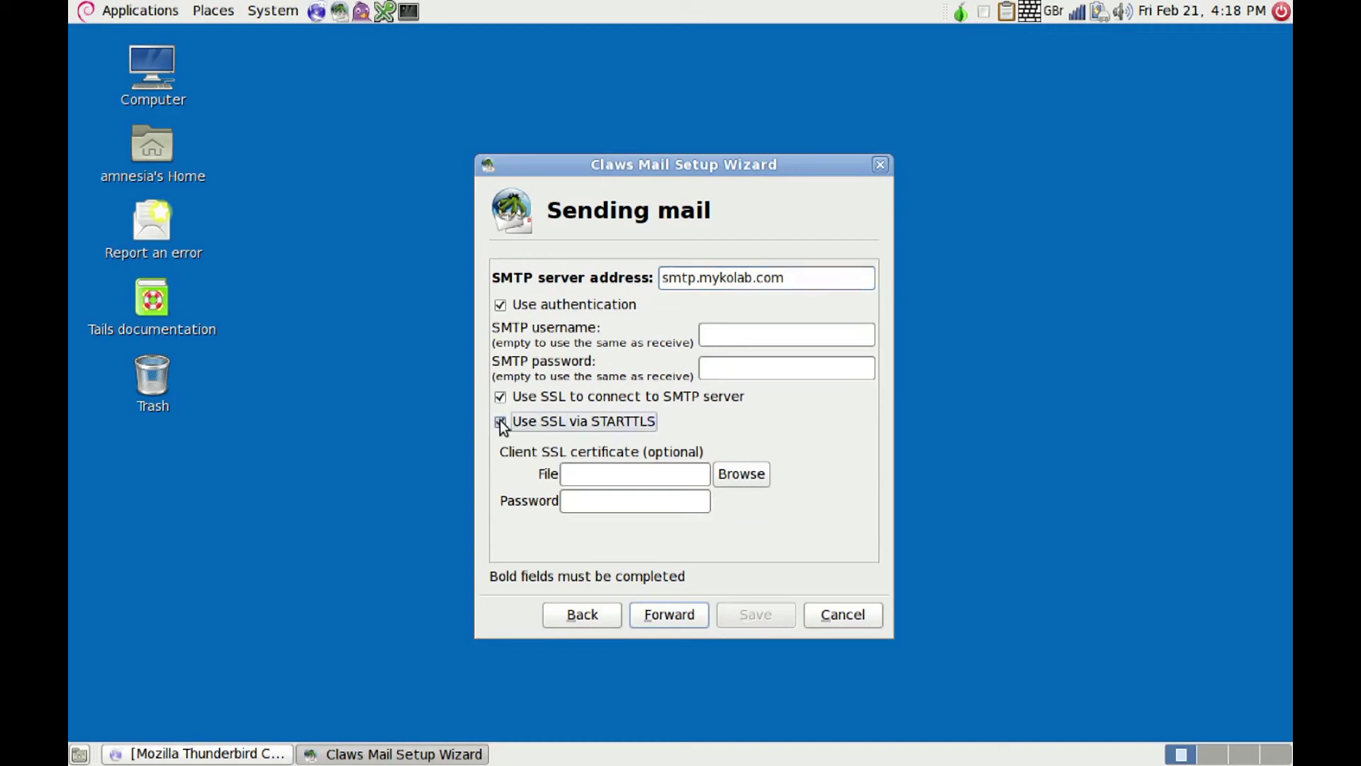
# Step: Finish and save the account setup, accepting the server's SSL certificate and dismissing the warning
pyautogui.click(669, 612)
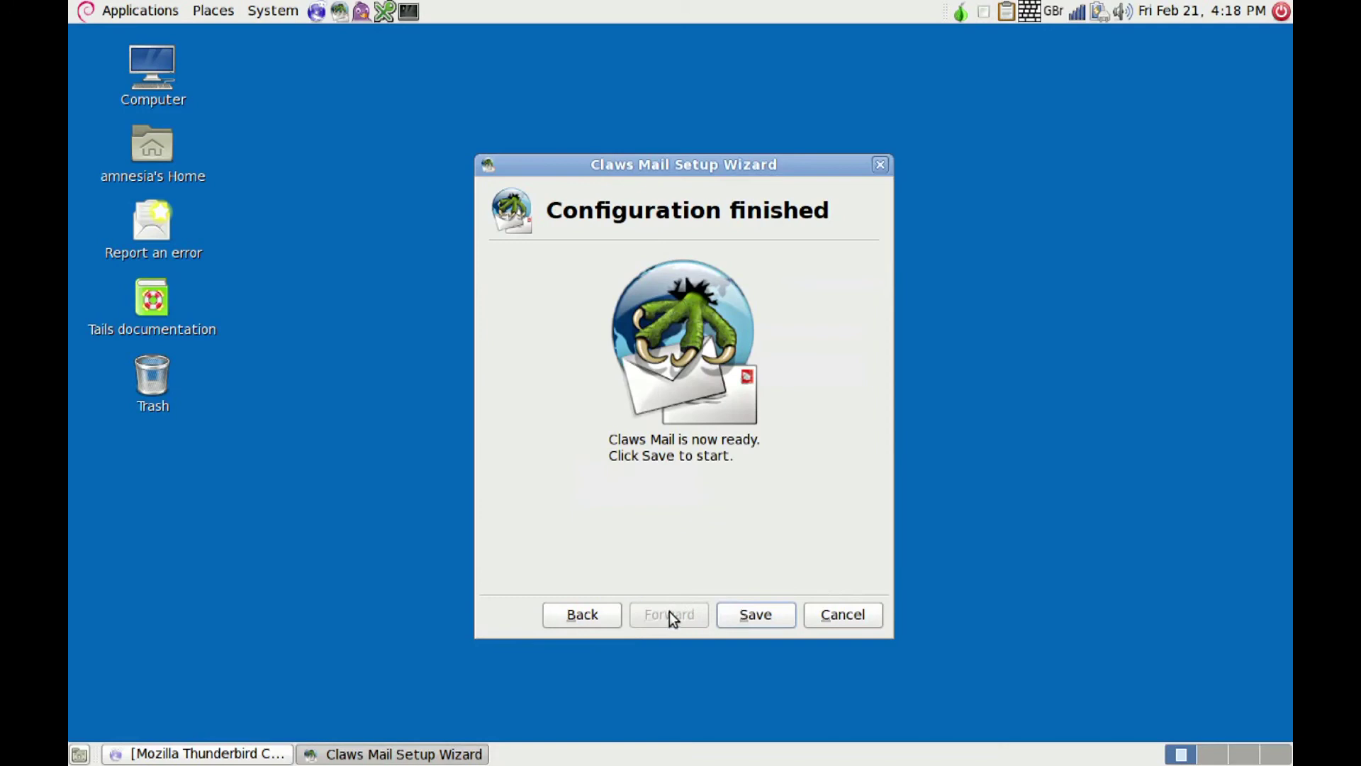
pyautogui.click(762, 615)
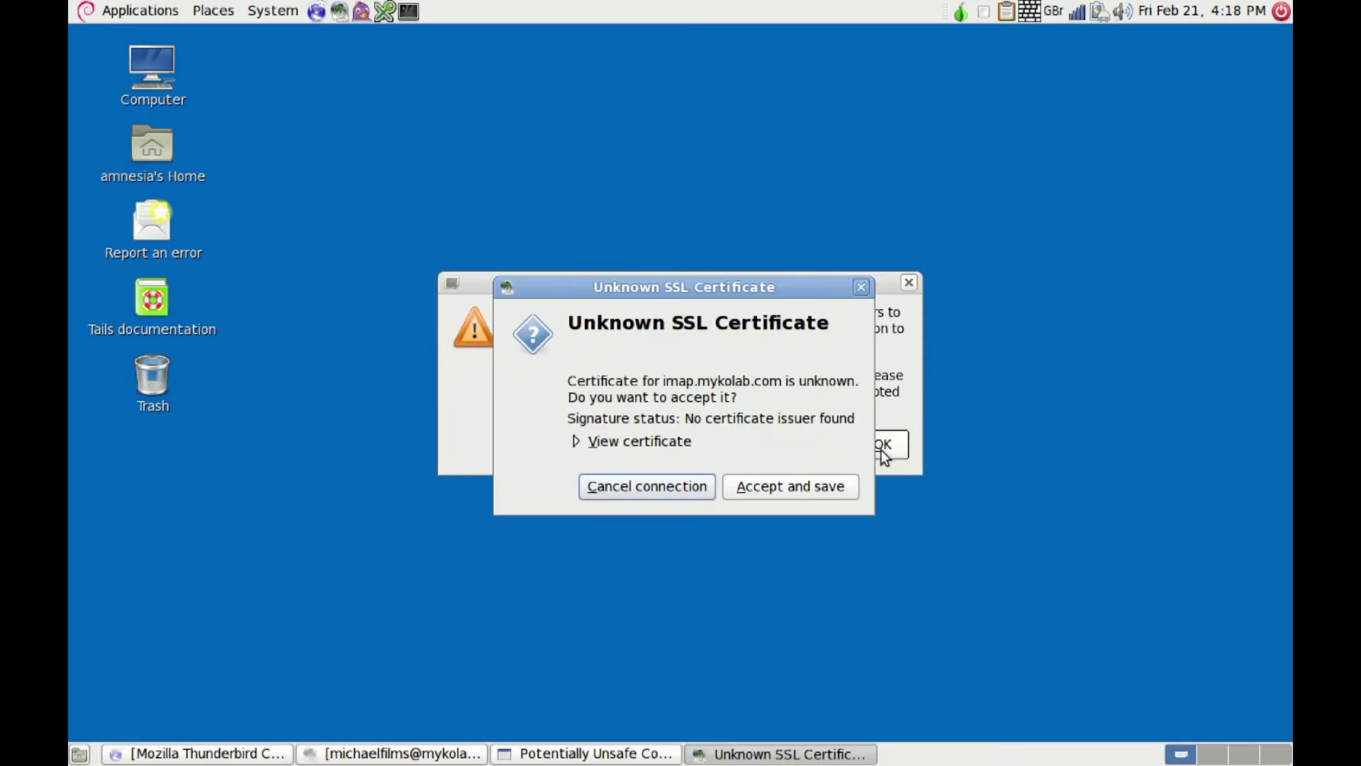
pyautogui.click(794, 486)
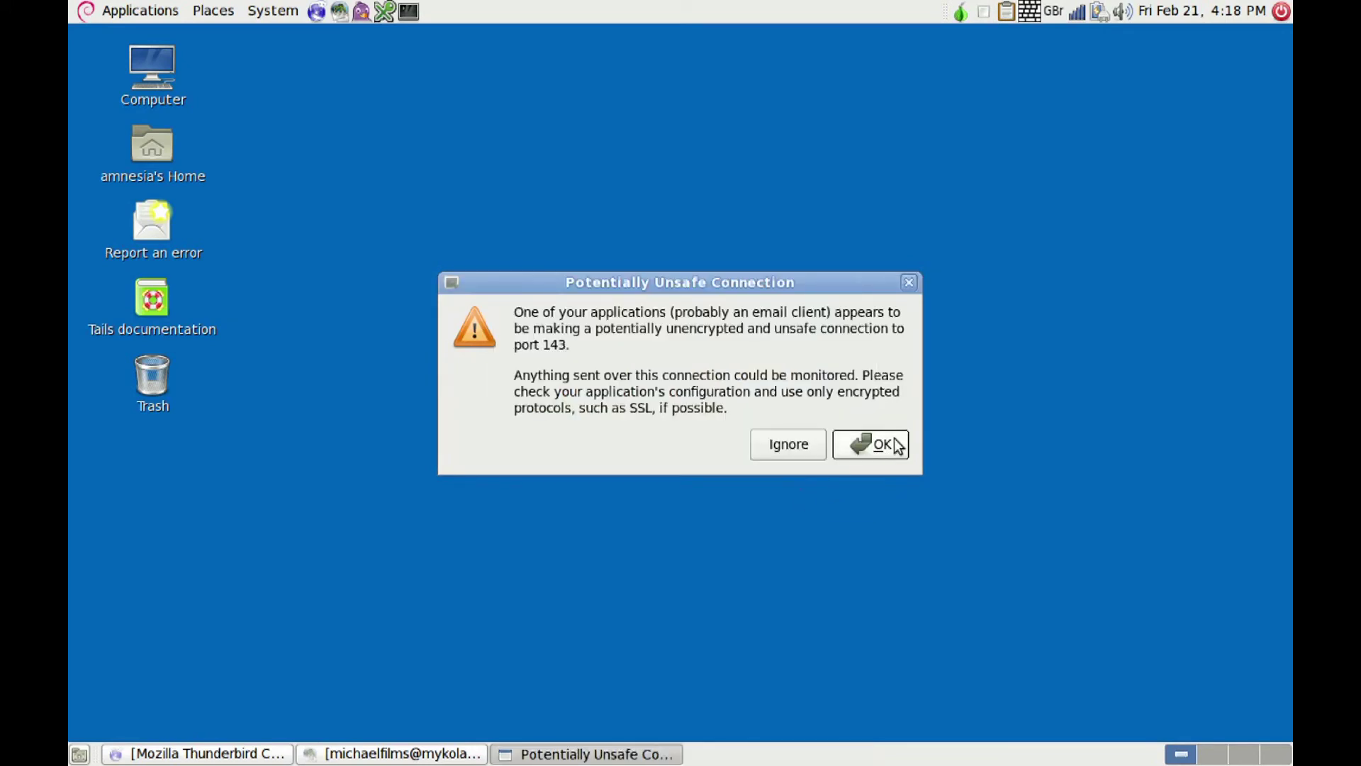
pyautogui.click(897, 442)
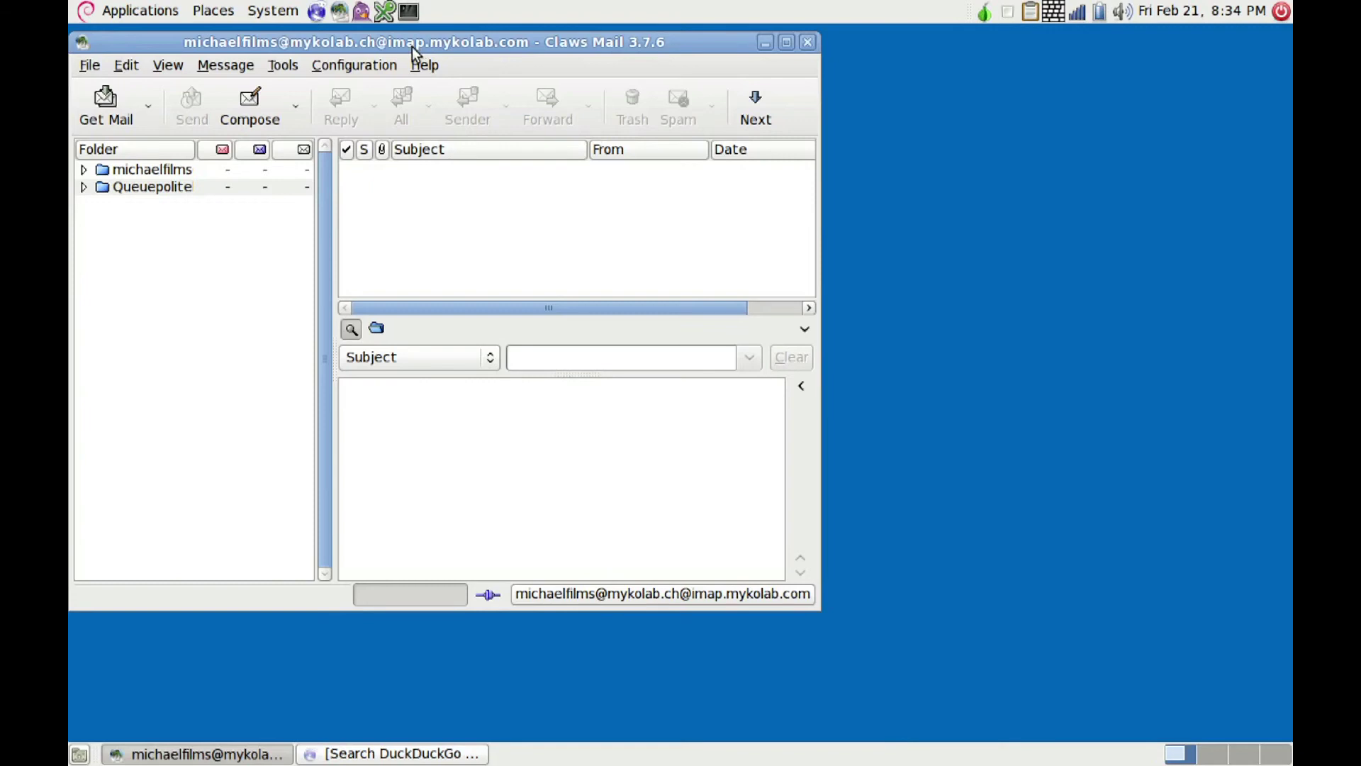
# Step: Keep LOGIN sending authentication, review SMTP port 587 and IMAP port 143, then return to Tor Browser
pyautogui.click(365, 65)
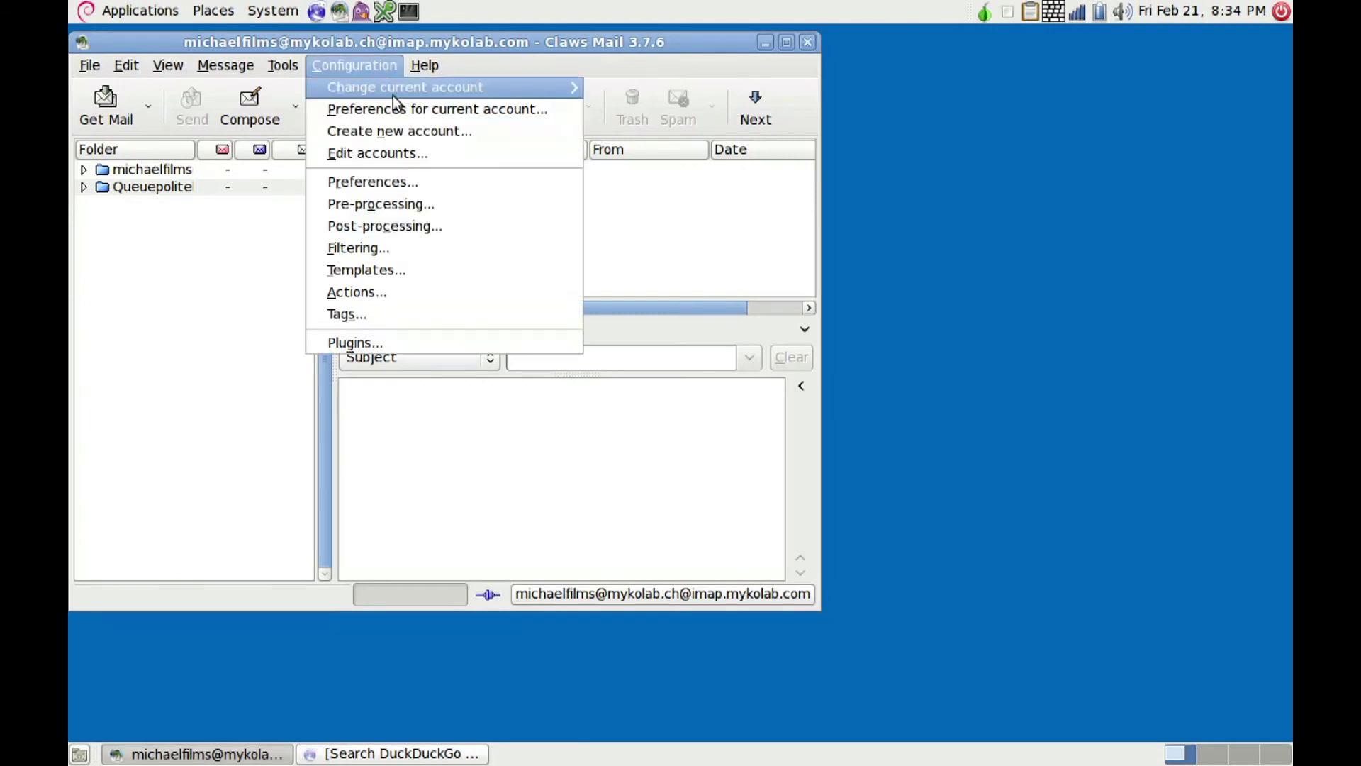
pyautogui.click(523, 111)
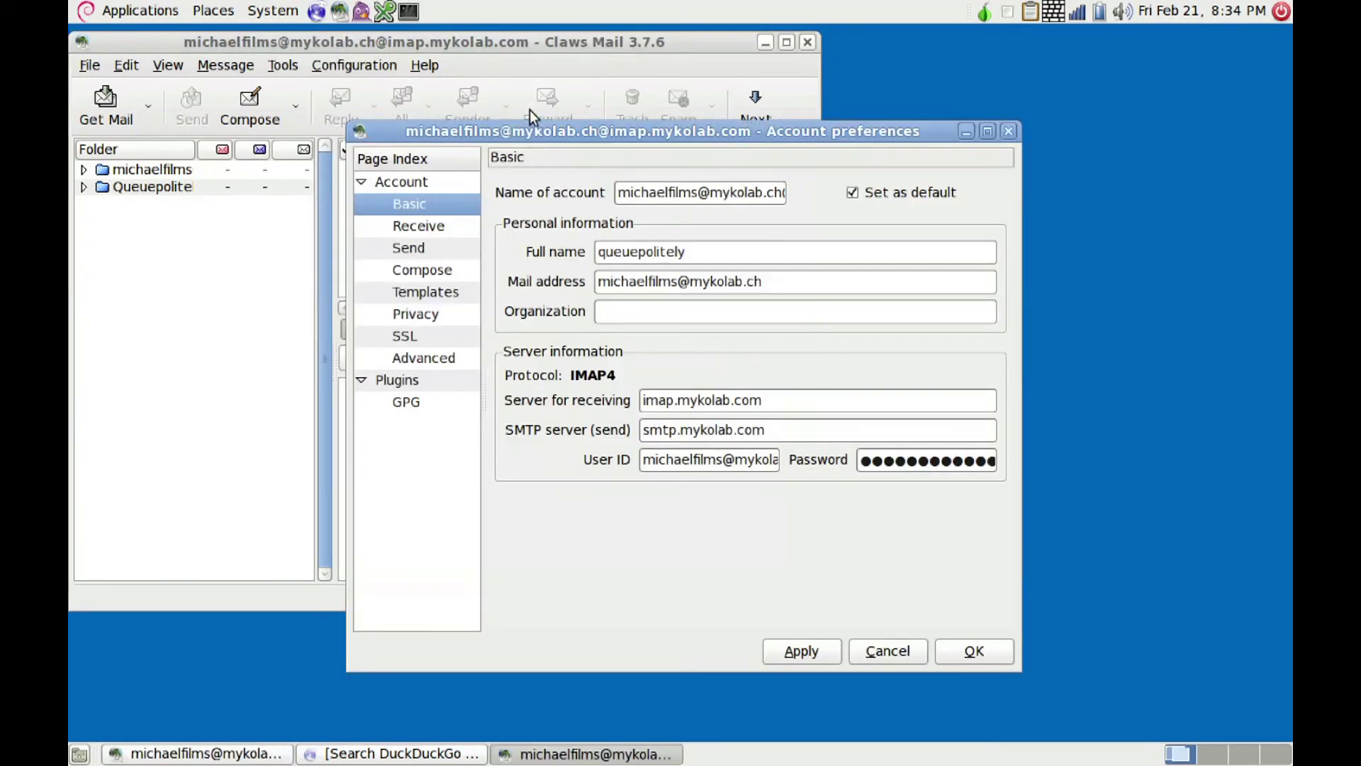
pyautogui.click(413, 252)
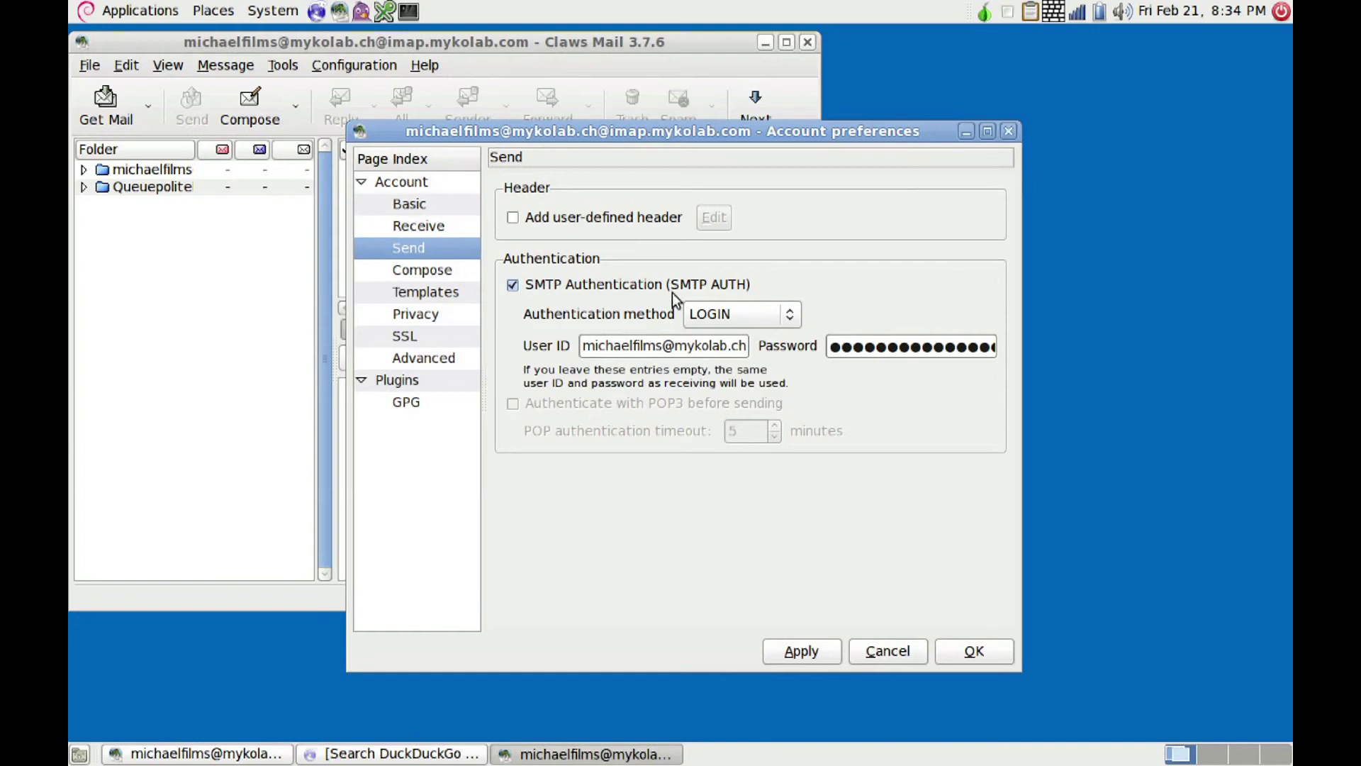
pyautogui.click(786, 316)
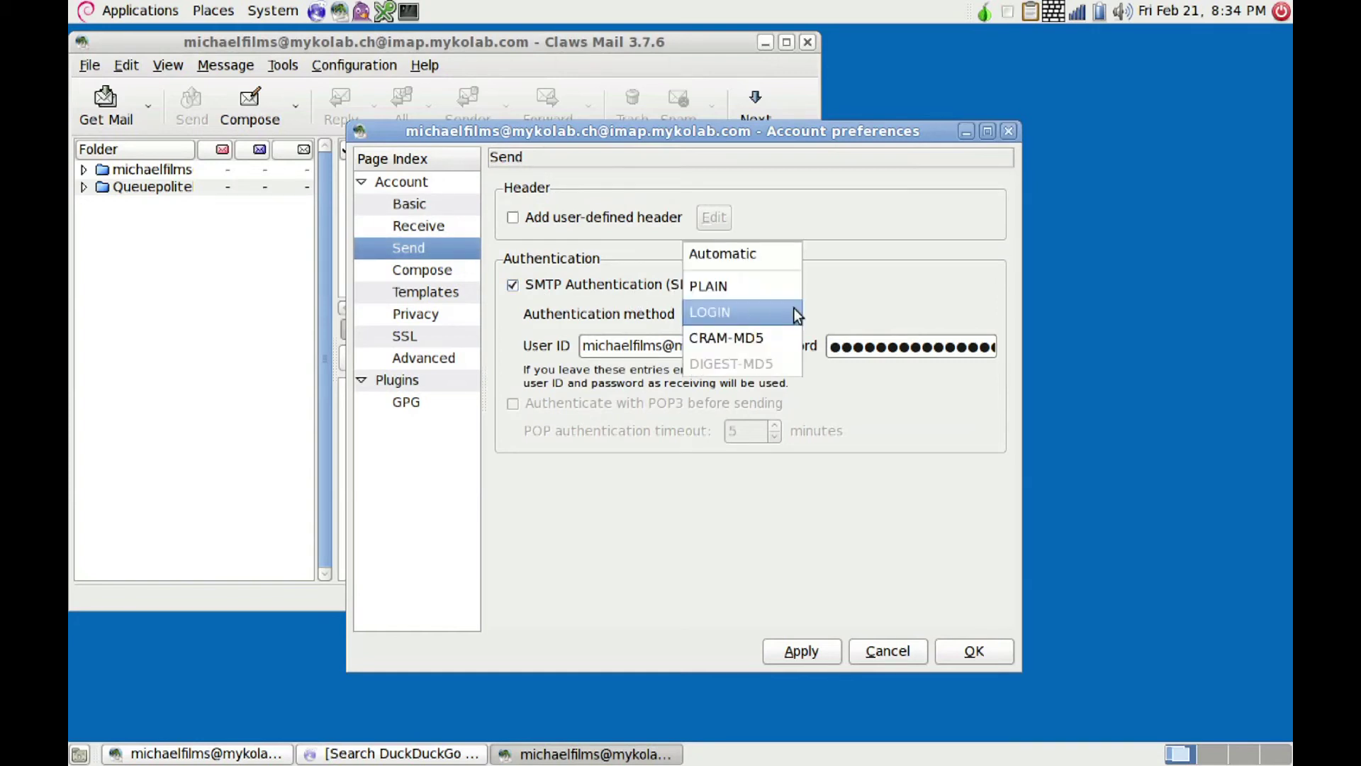
pyautogui.click(747, 311)
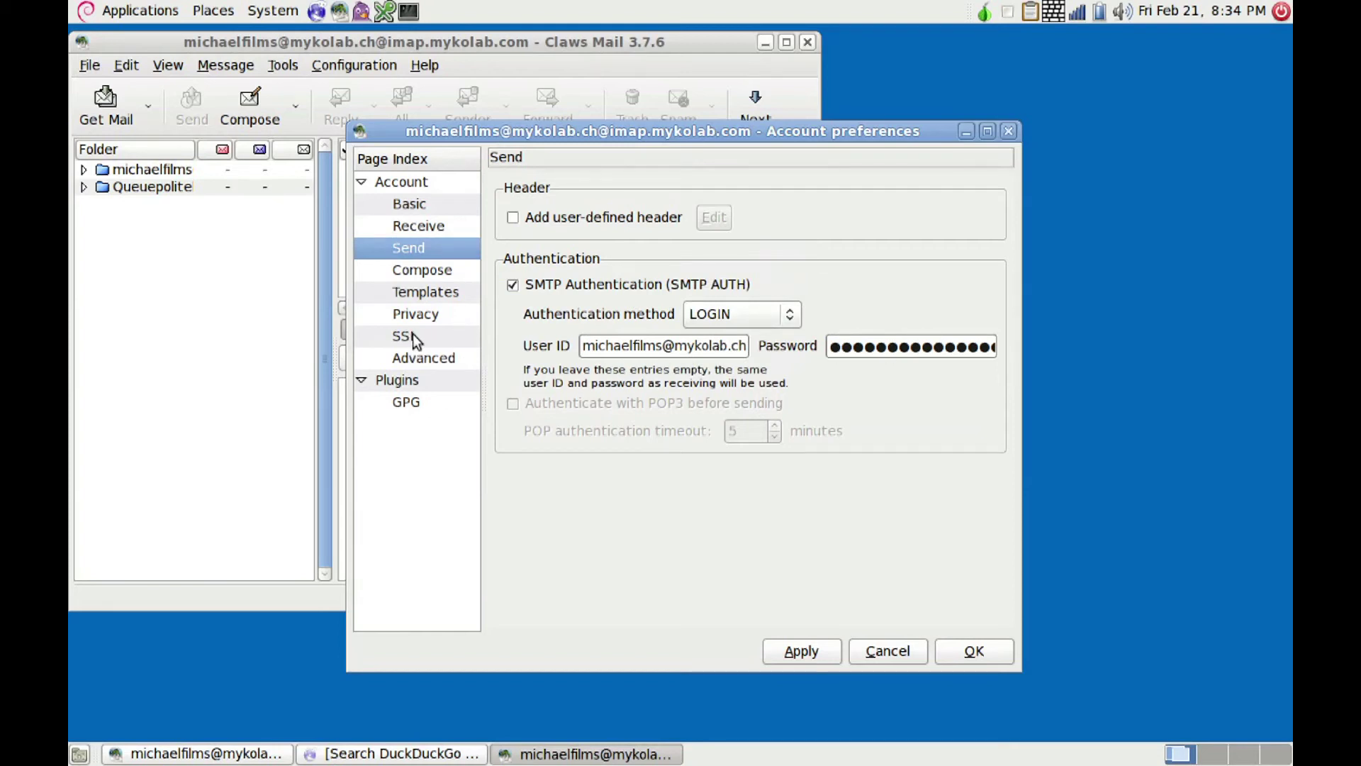
pyautogui.click(417, 359)
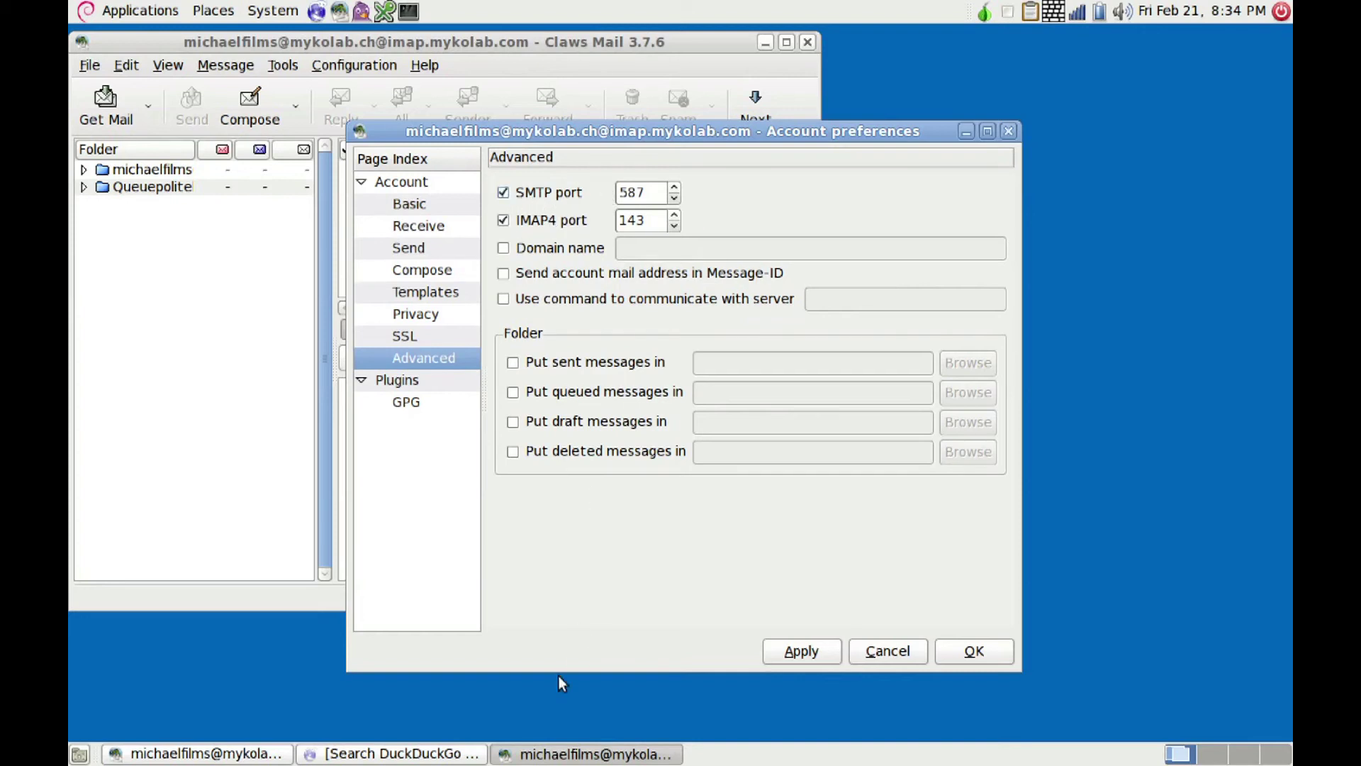
pyautogui.click(350, 756)
# Step: Search 'mykolab imap port' and confirm IMAP 143 and SMTP 587 on MyKolab's client configuration page
pyautogui.write('m')
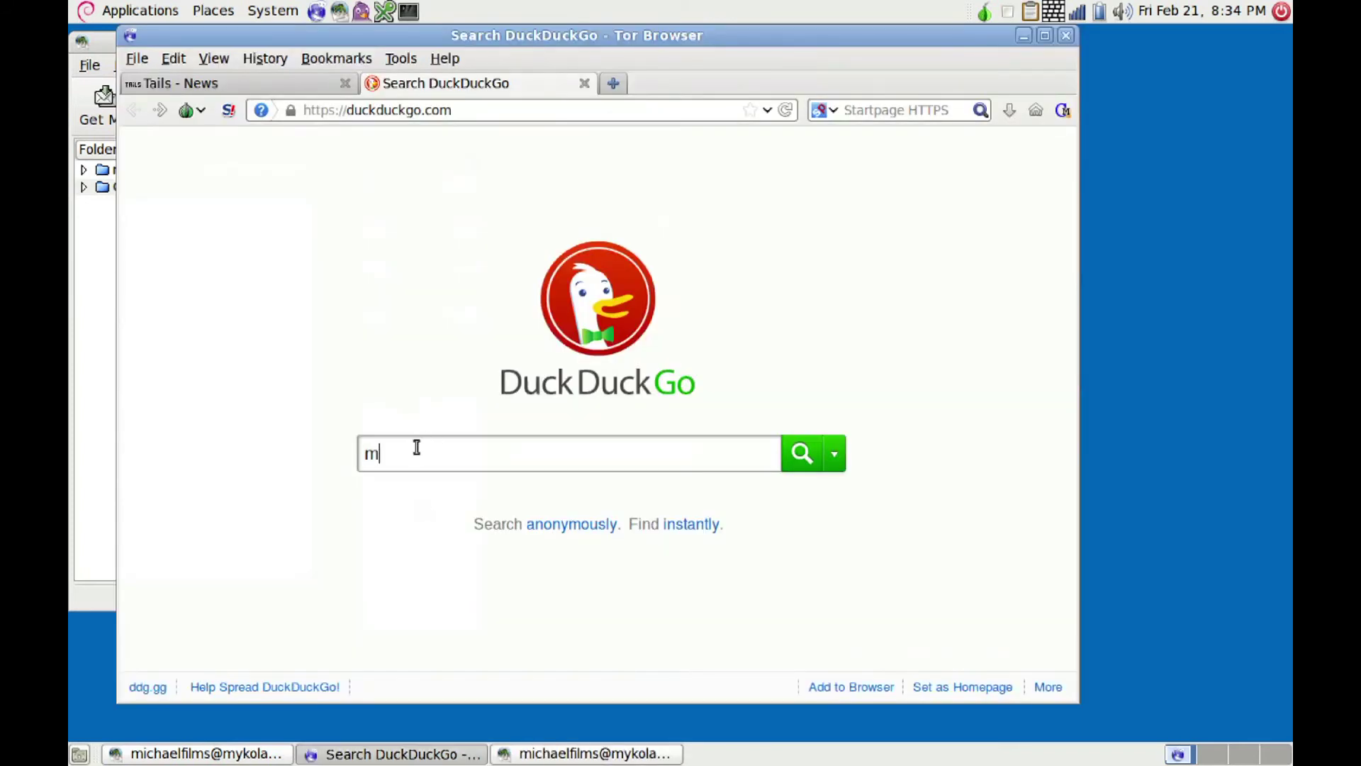
pyautogui.write('ykolab imap port')
pyautogui.press('Return')
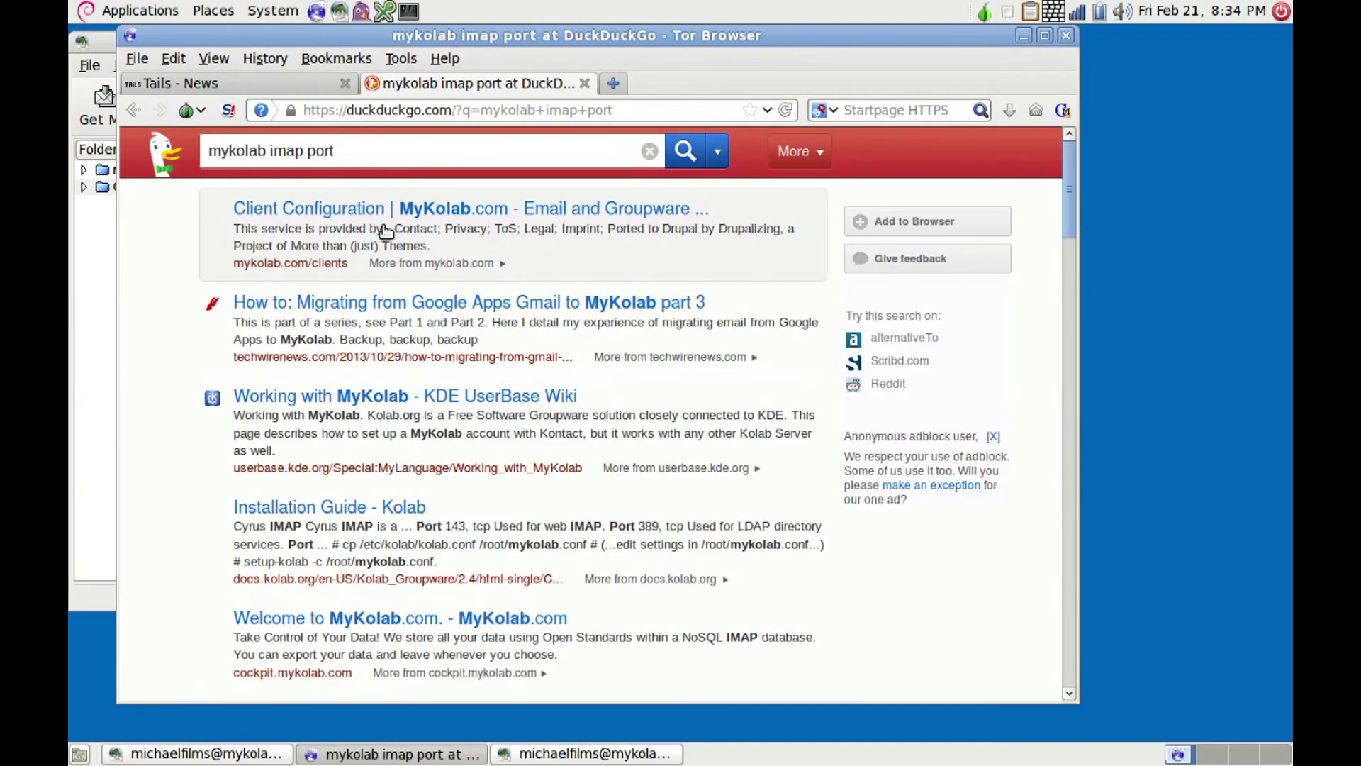
pyautogui.click(434, 219)
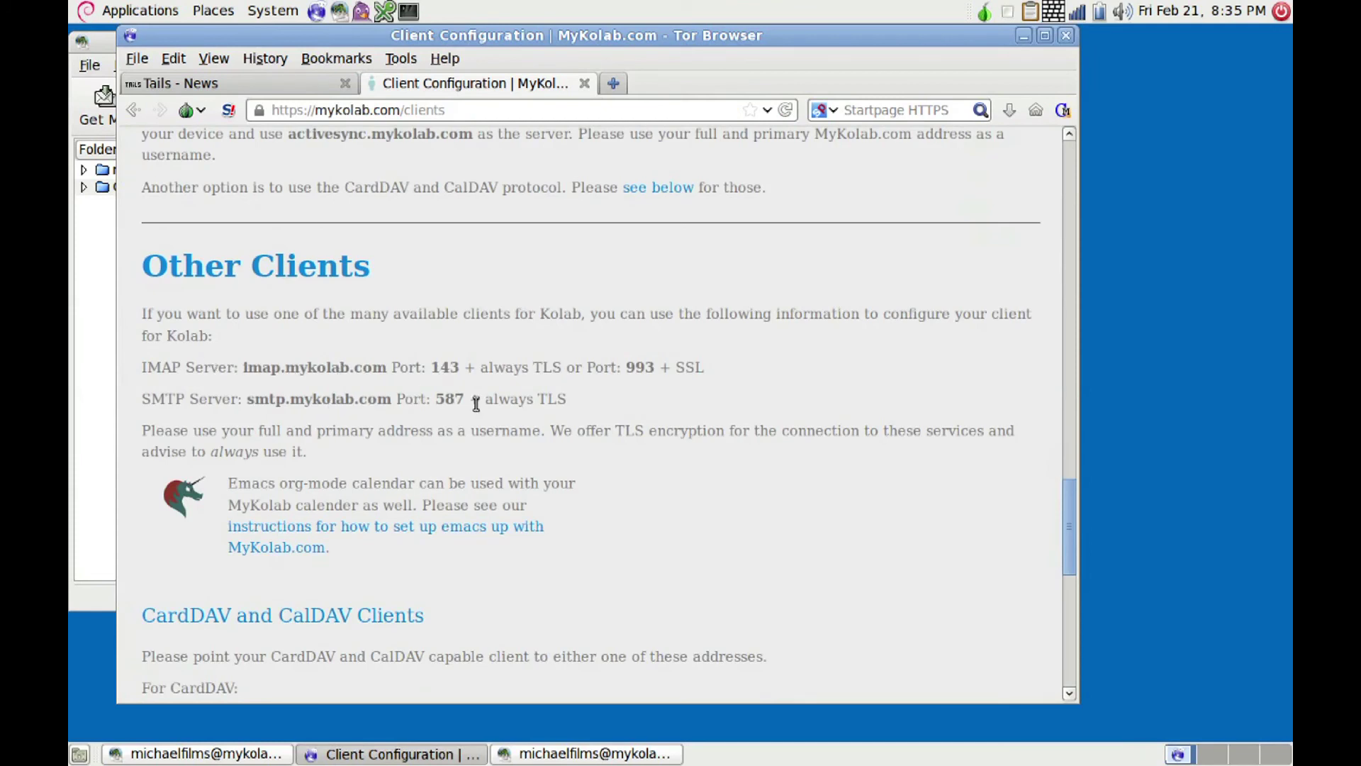
pyautogui.click(417, 757)
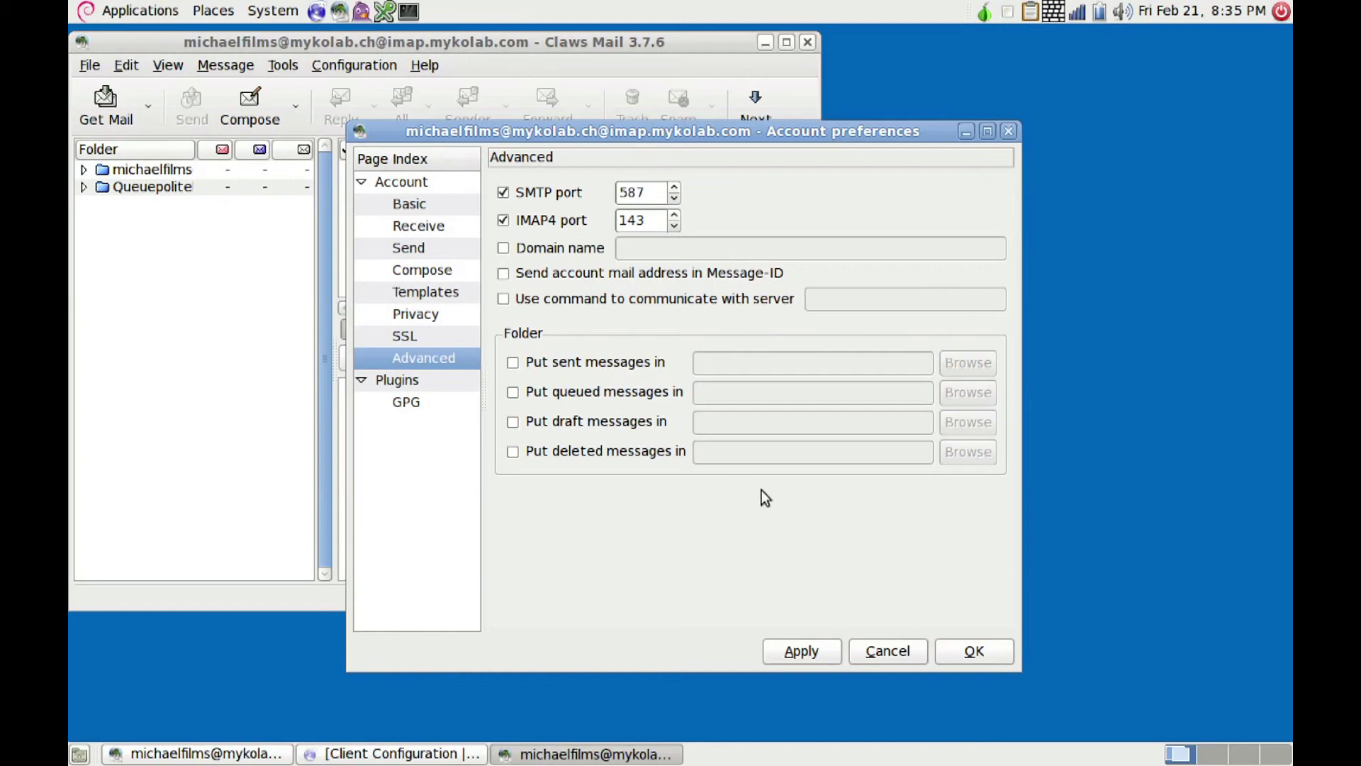
# Step: Apply the account's port settings and close the account preferences with OK
pyautogui.click(799, 650)
pyautogui.click(947, 649)
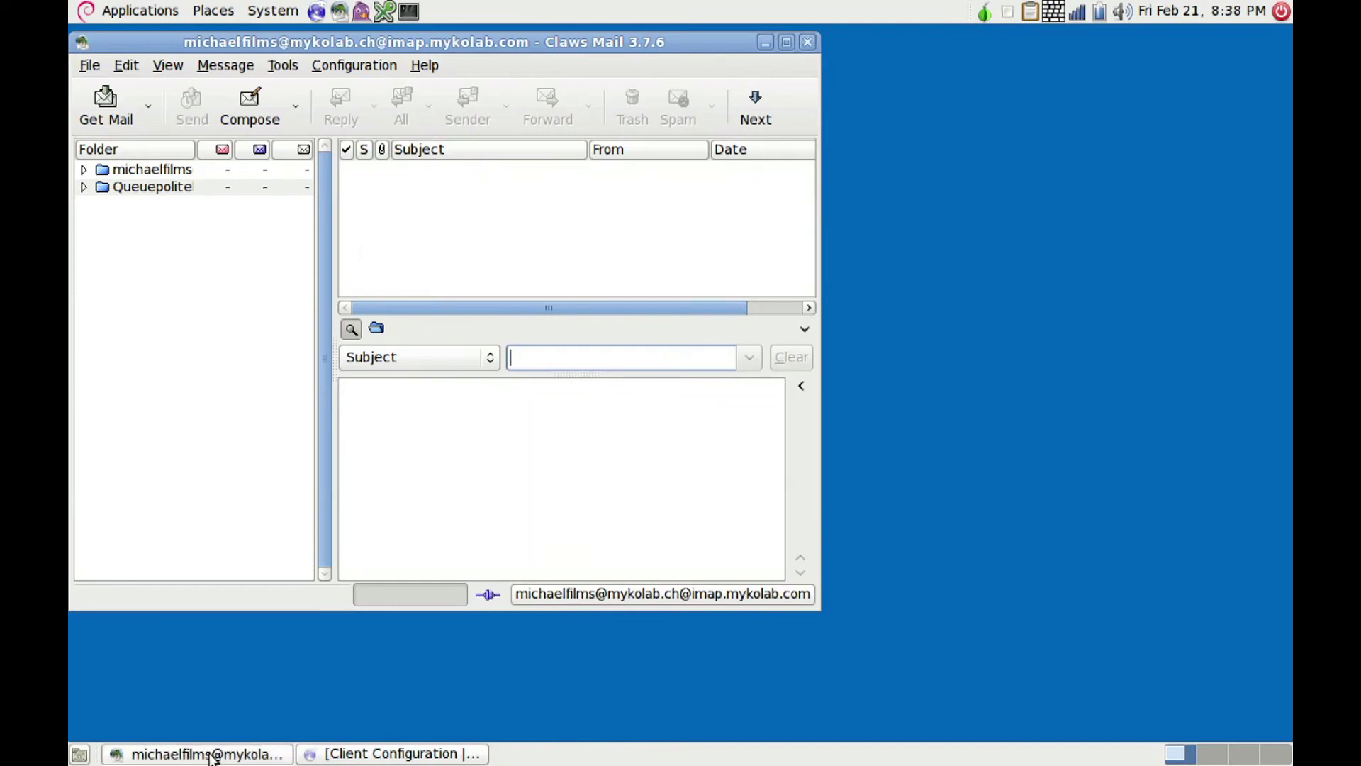
# Step: Select the account and open its preferences at the GPG plugin settings
pyautogui.click(139, 170)
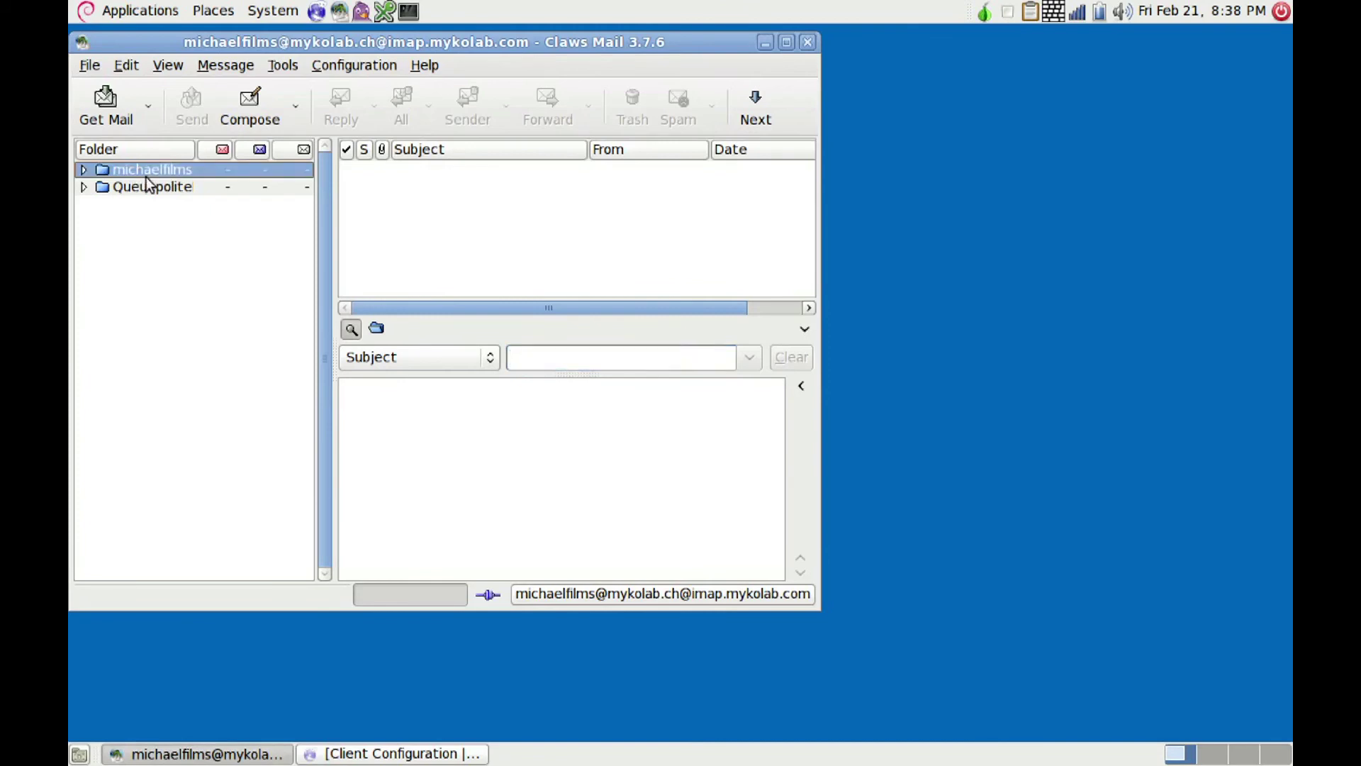
pyautogui.click(350, 67)
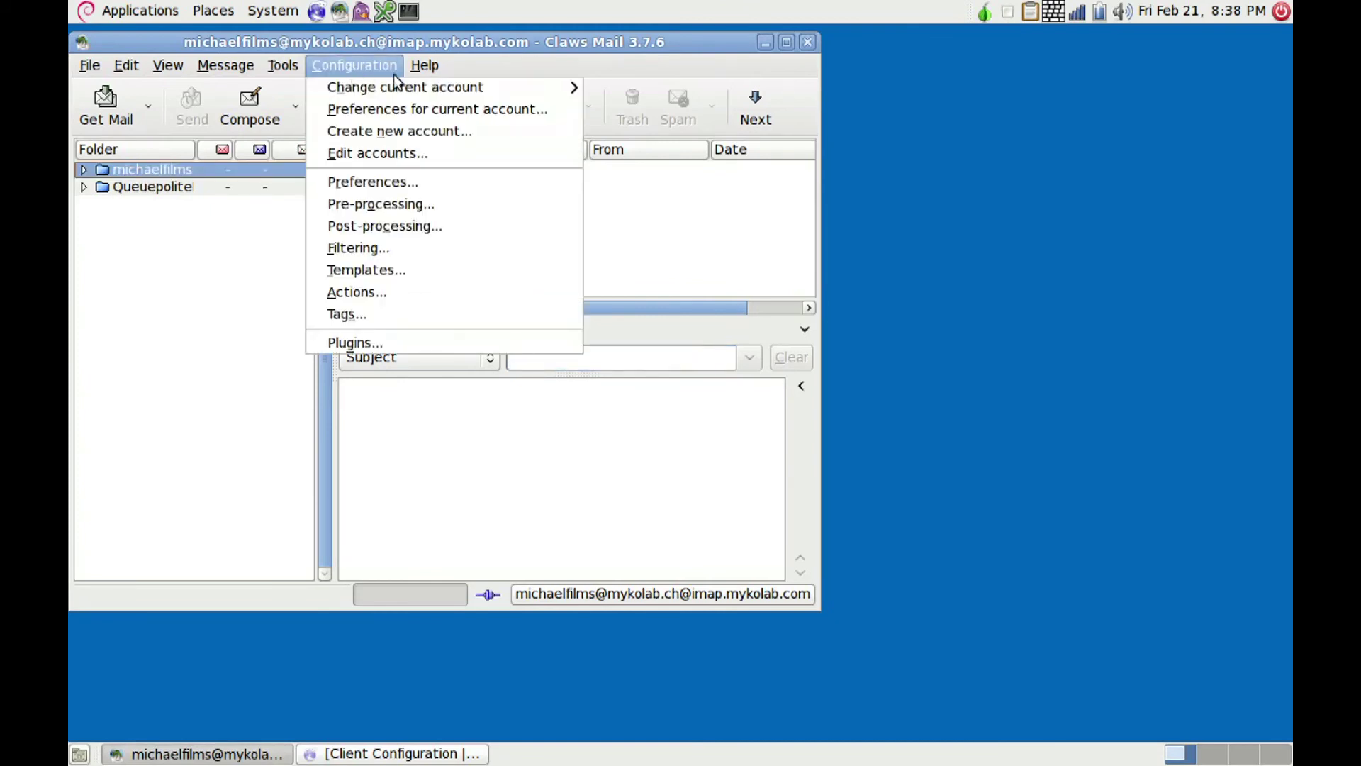
pyautogui.click(432, 115)
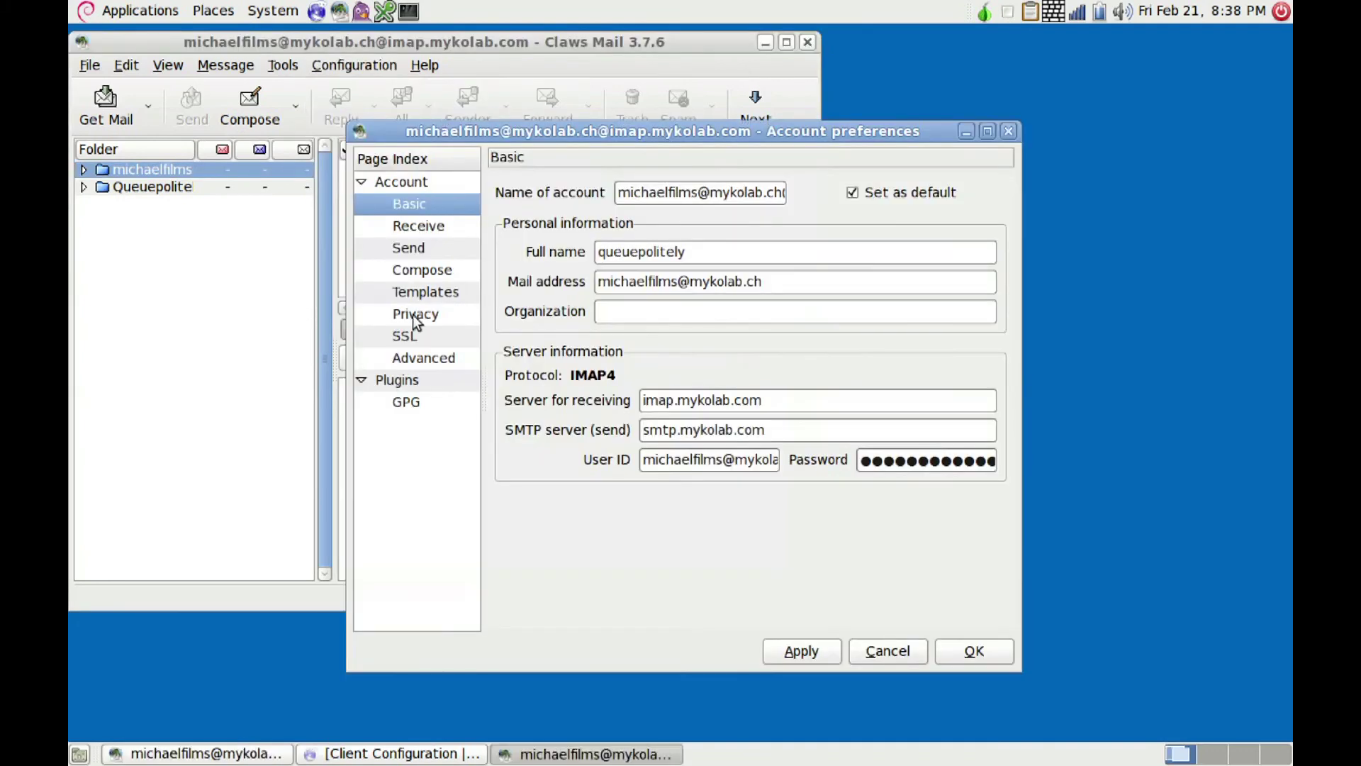
pyautogui.click(404, 411)
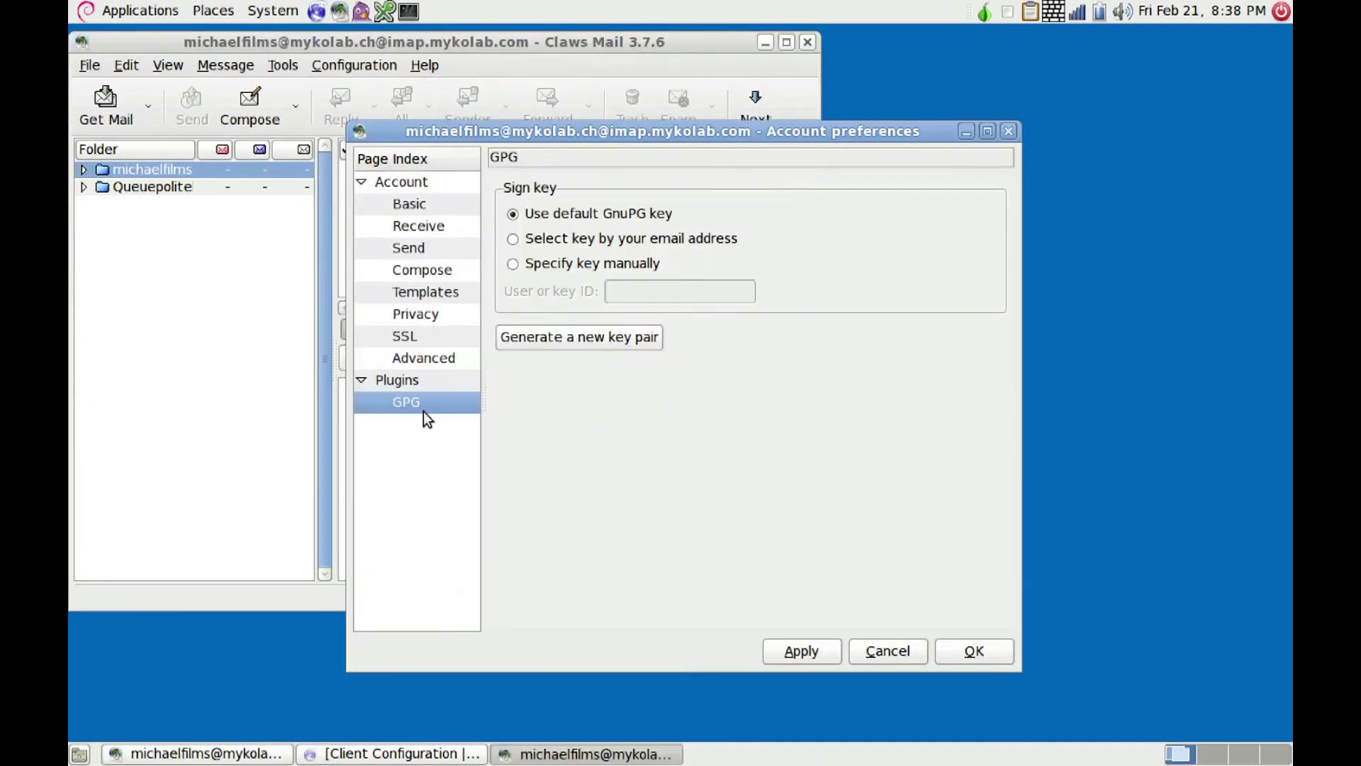
# Step: Generate a new passphrase-protected GPG key pair and export it to a keyserver
pyautogui.click(557, 337)
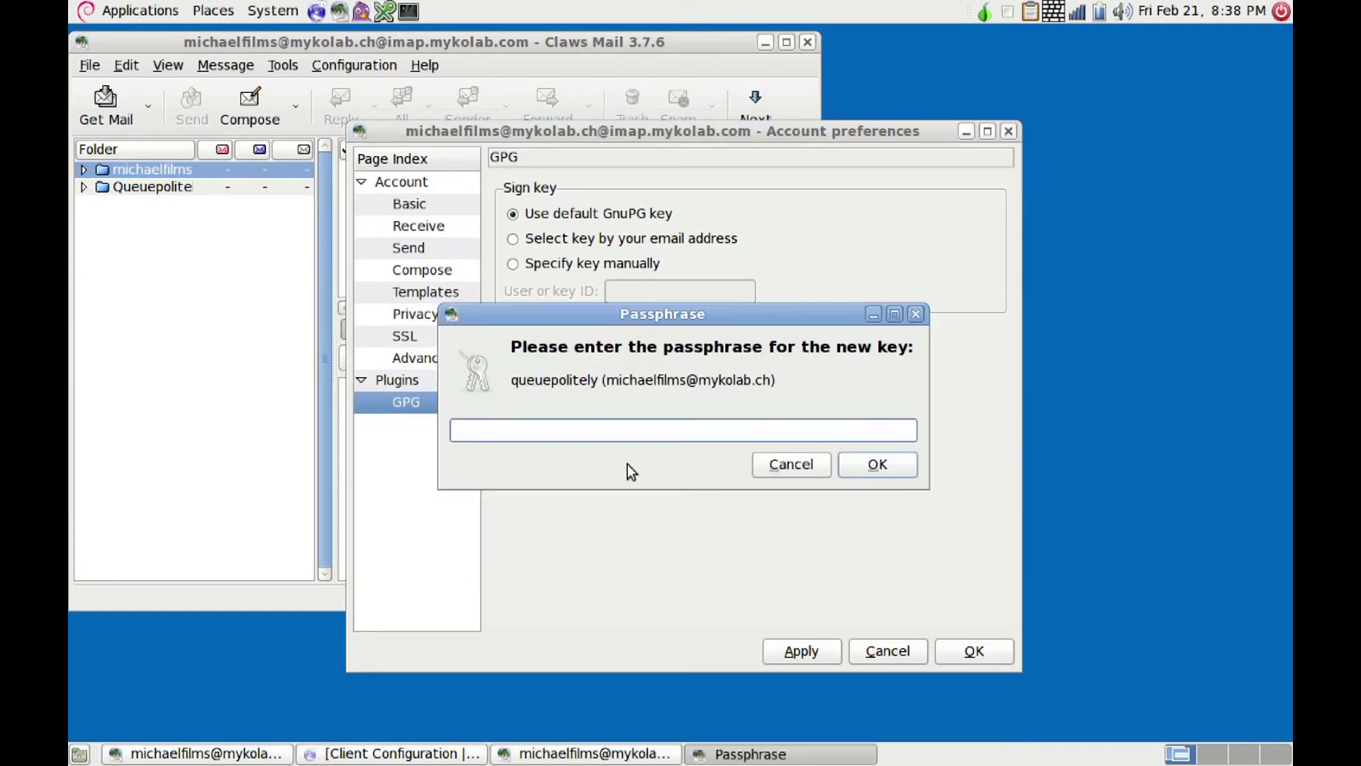
pyautogui.write('***********')
pyautogui.click(878, 466)
pyautogui.write('****')
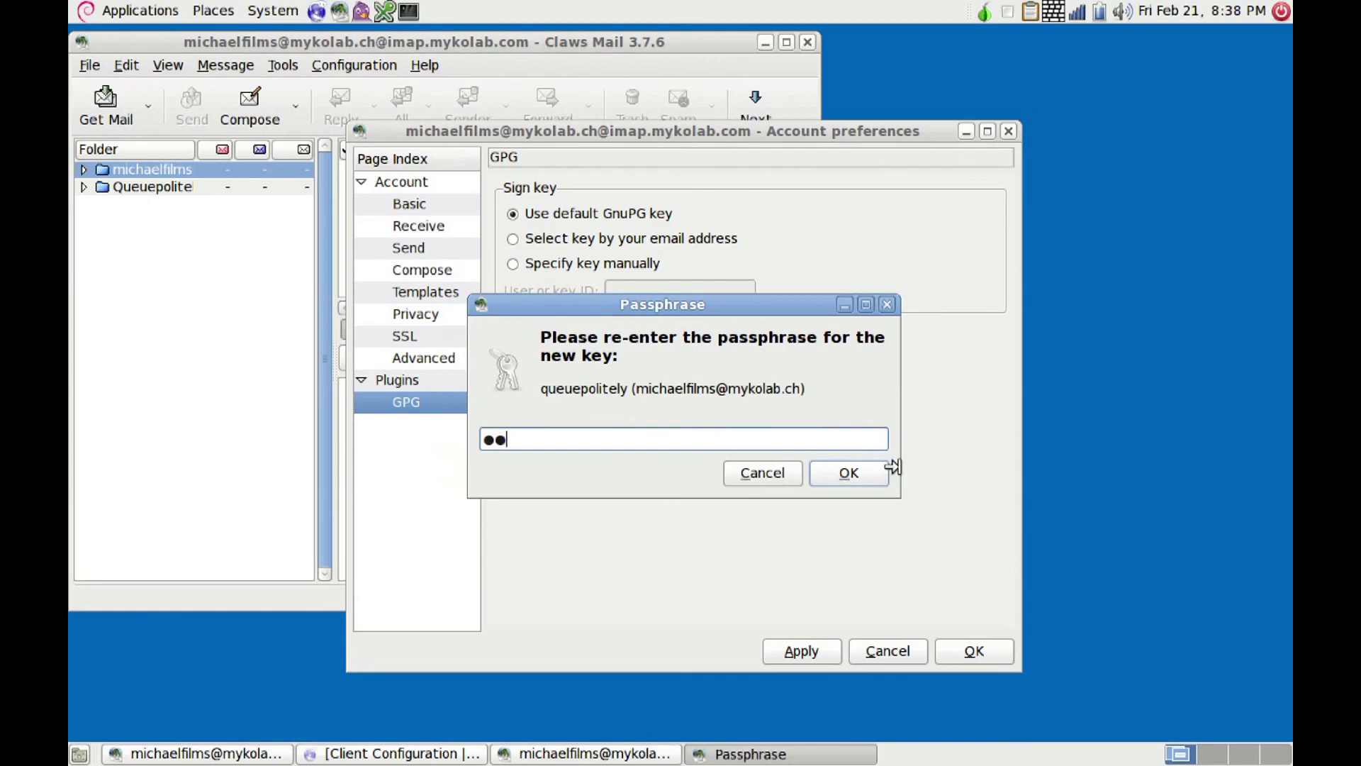
pyautogui.write('*******')
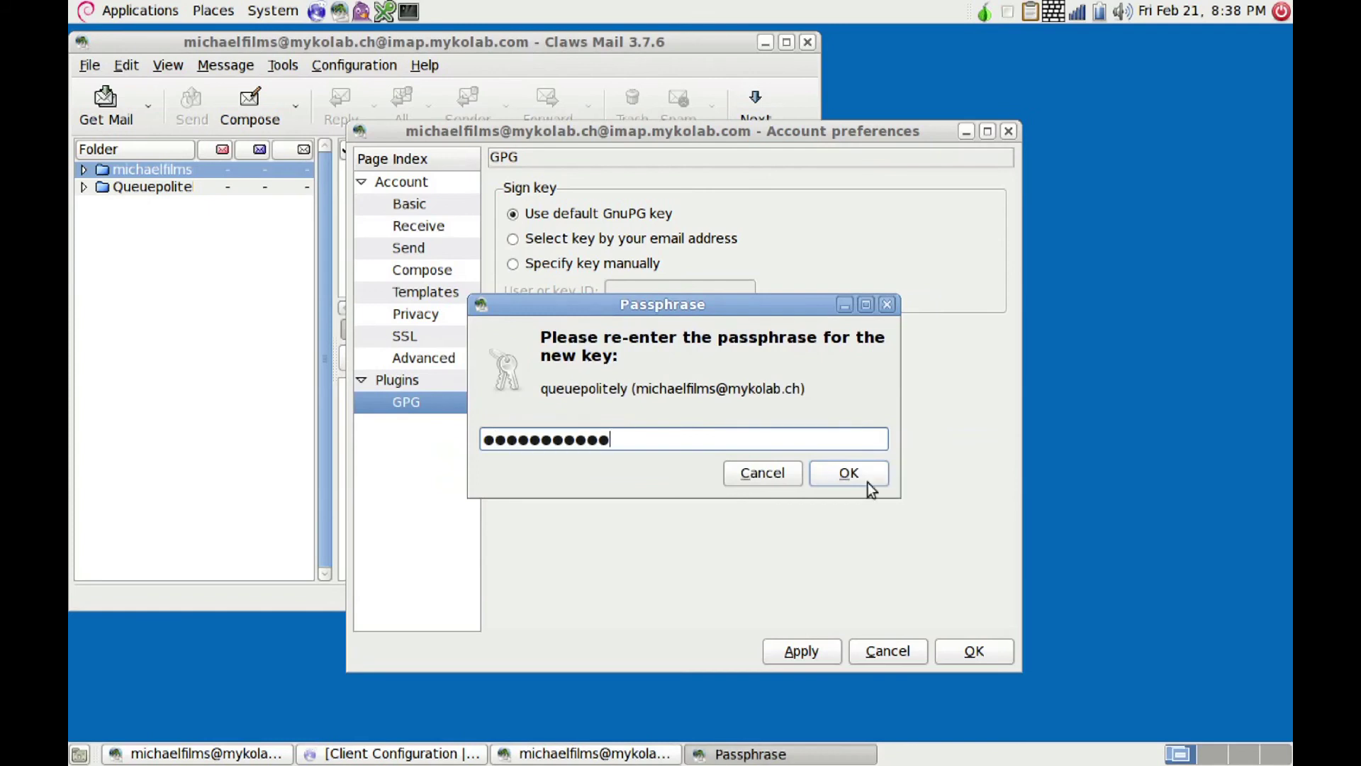
pyautogui.click(853, 474)
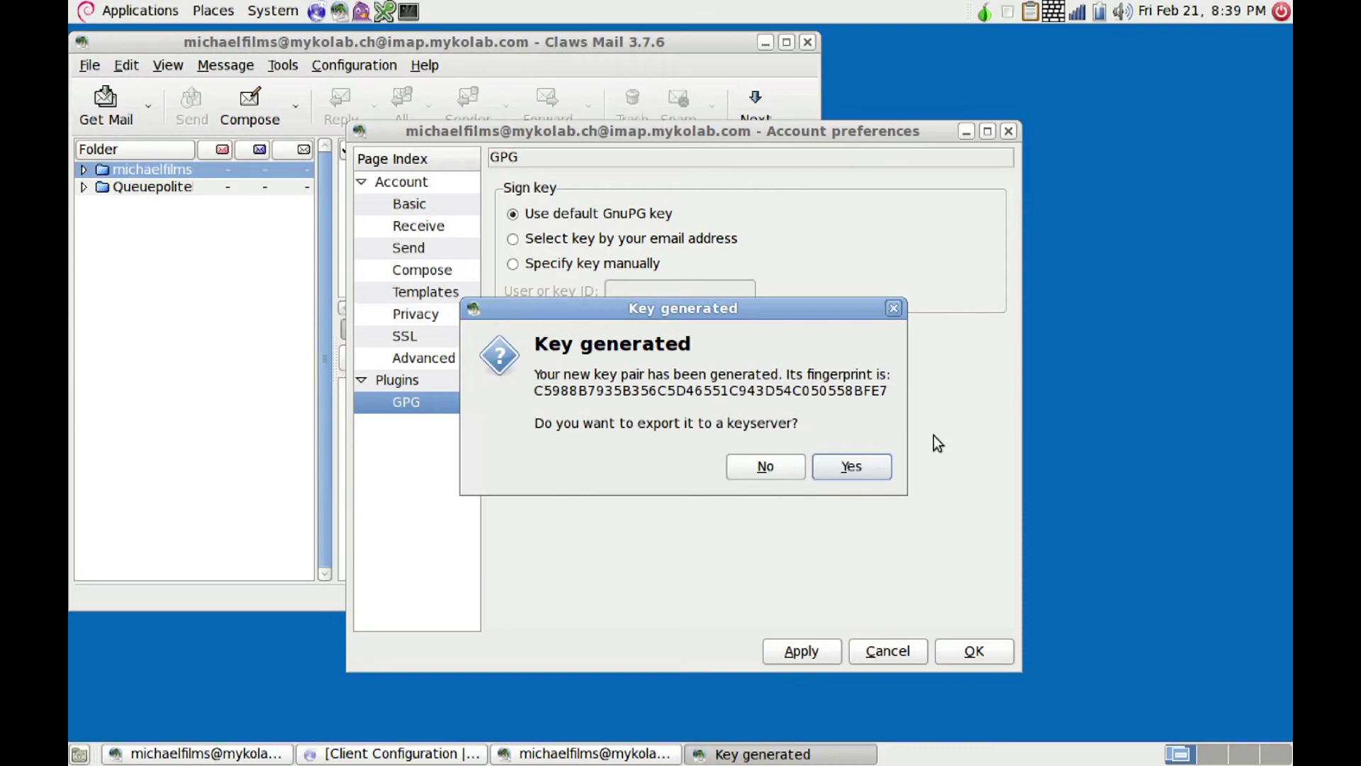
pyautogui.click(853, 466)
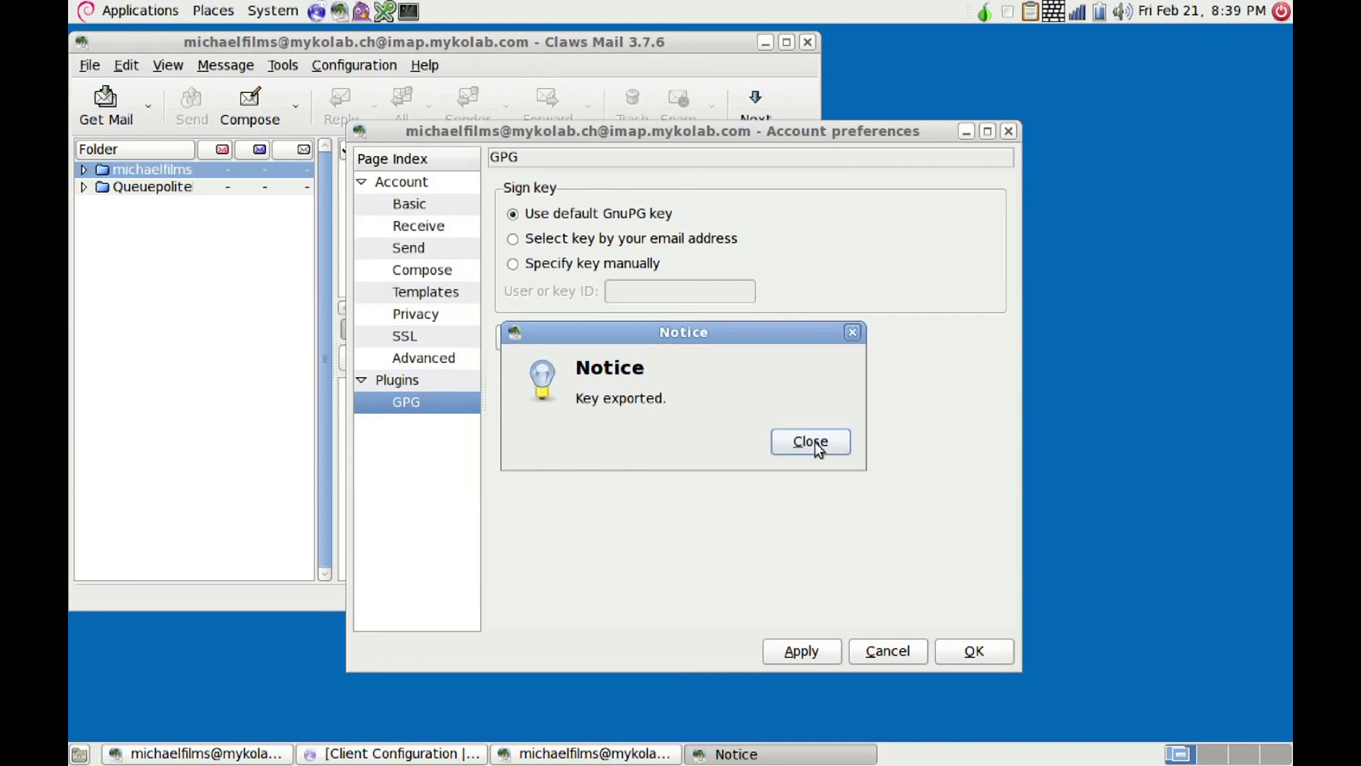
pyautogui.click(813, 444)
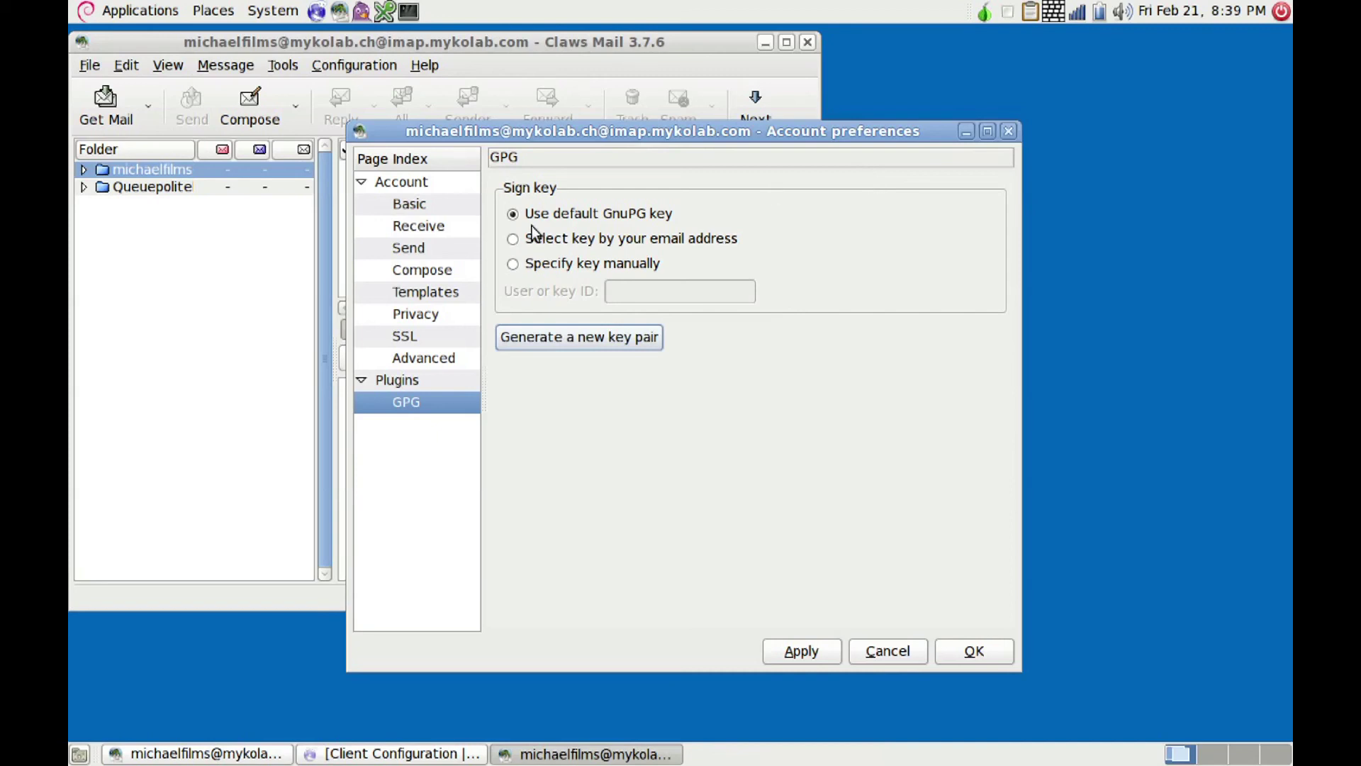
# Step: Open Passwords and Encryption Keys from System > Preferences and show the Other Keys list
pyautogui.click(277, 10)
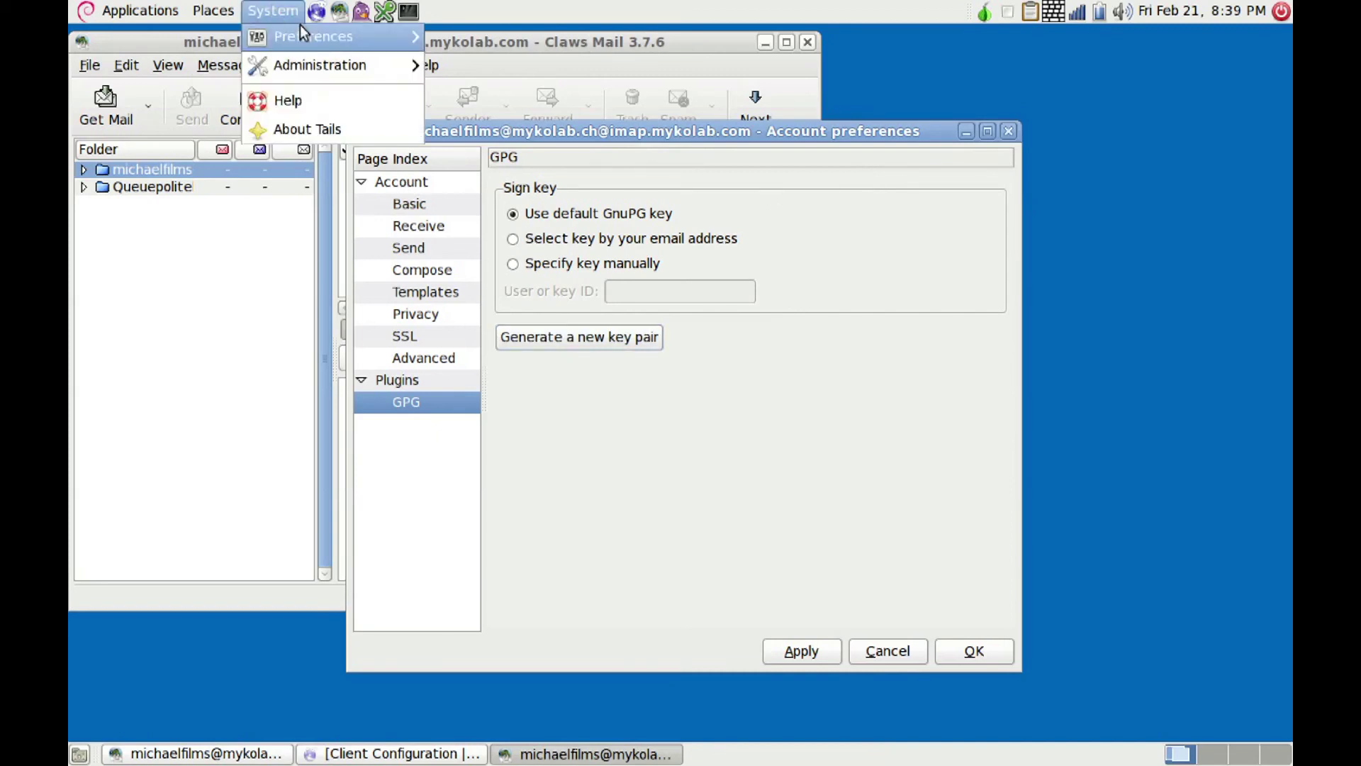
pyautogui.moveTo(310, 41)
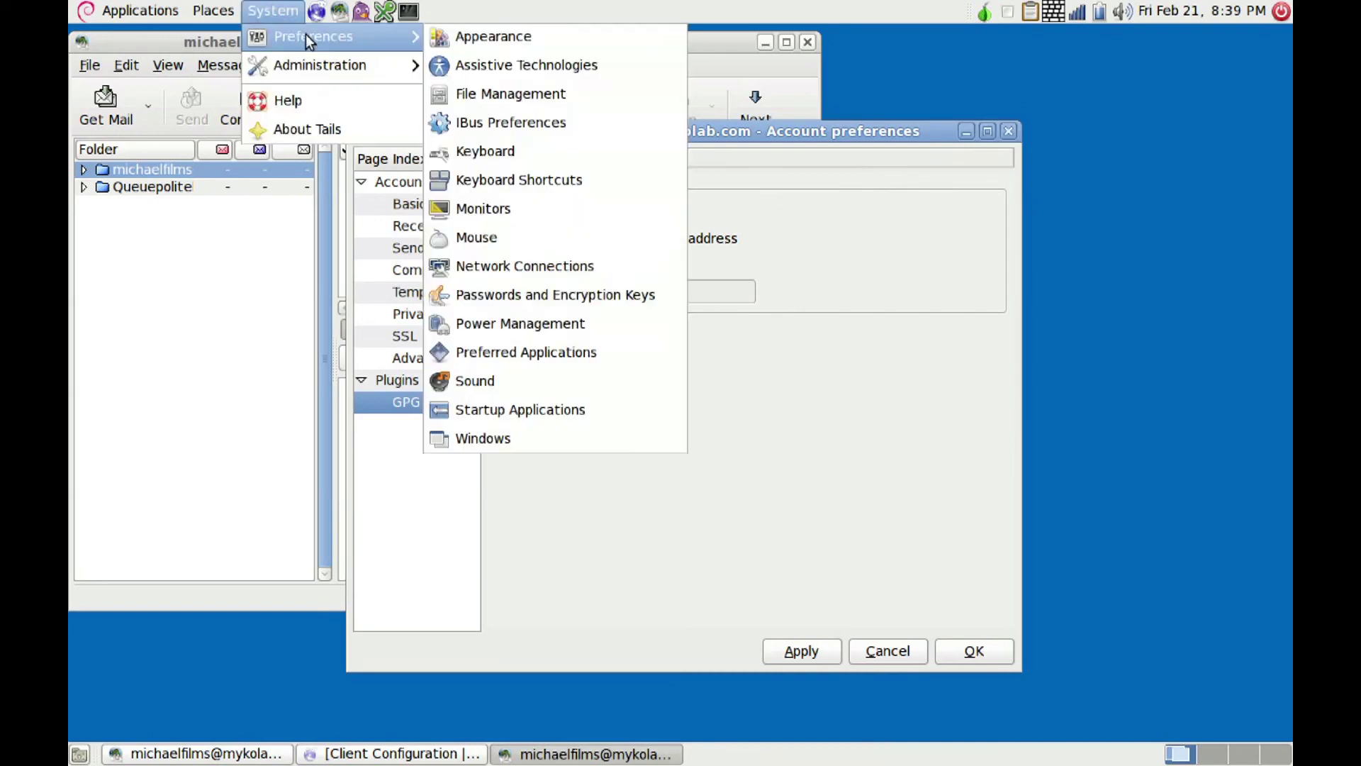
pyautogui.click(572, 296)
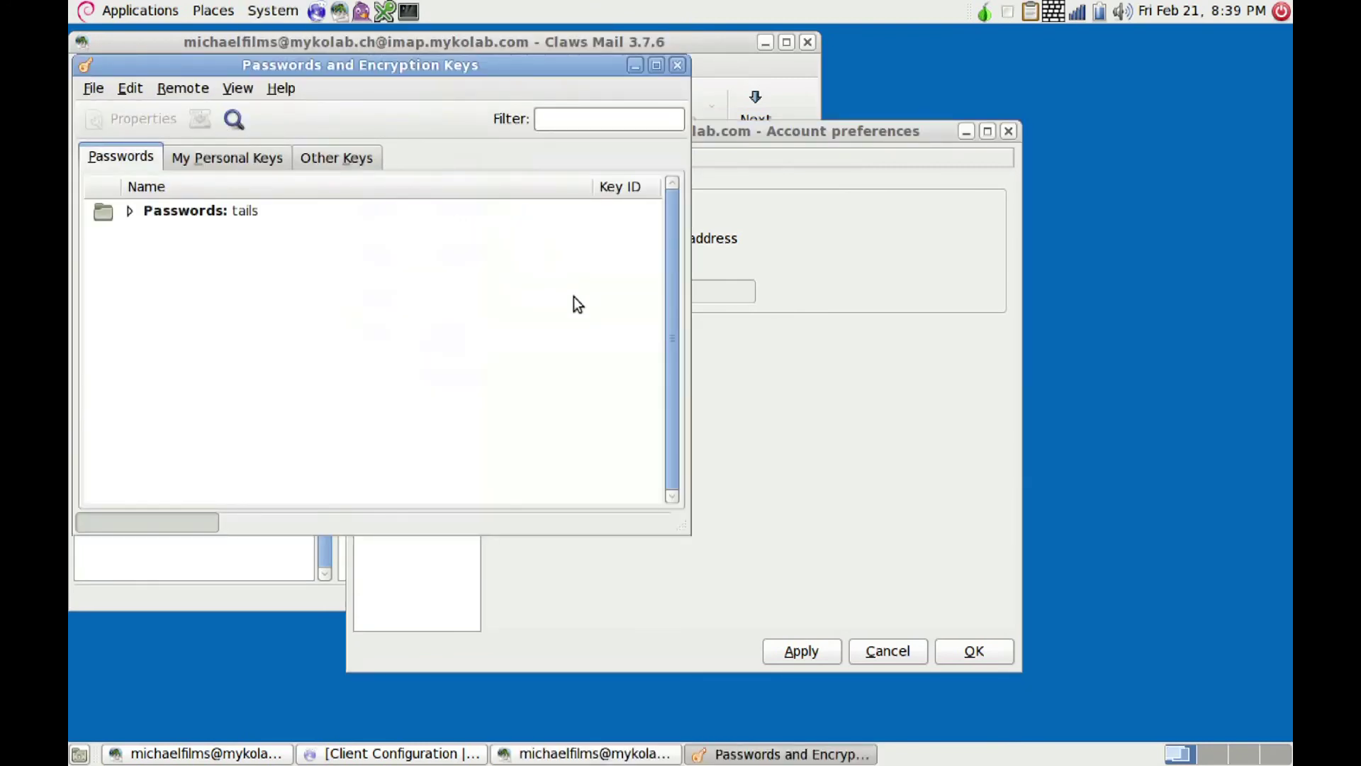
pyautogui.click(336, 159)
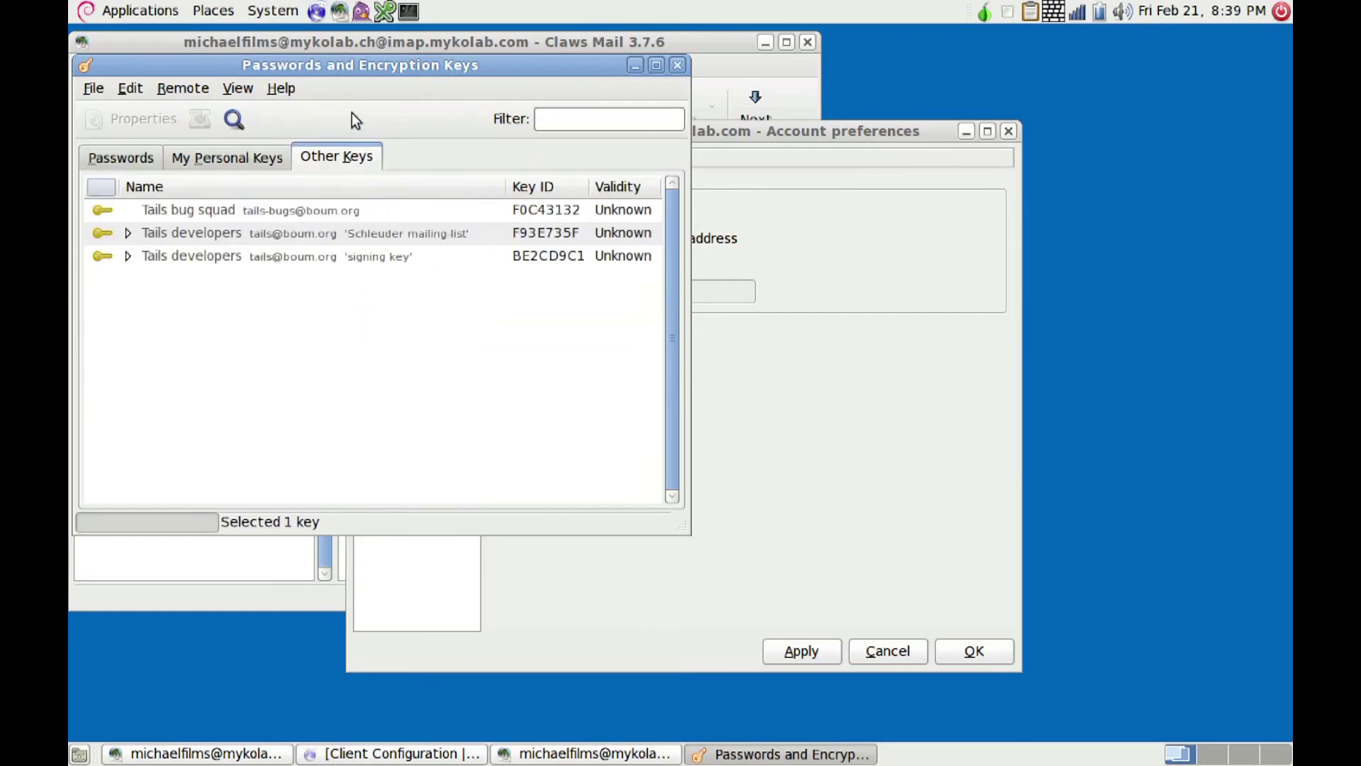
# Step: Search remote keys for the contact's e-mail address and import the contact's key into the keyring
pyautogui.click(233, 121)
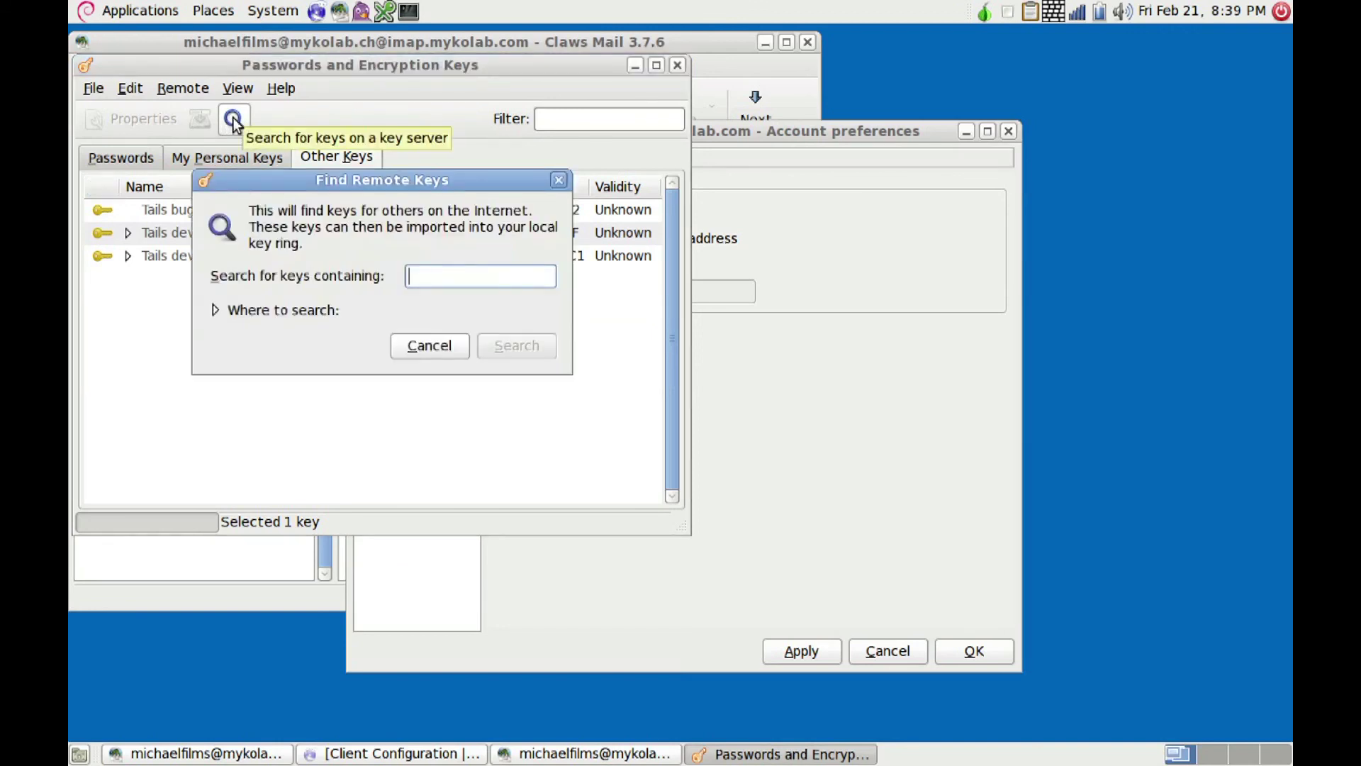
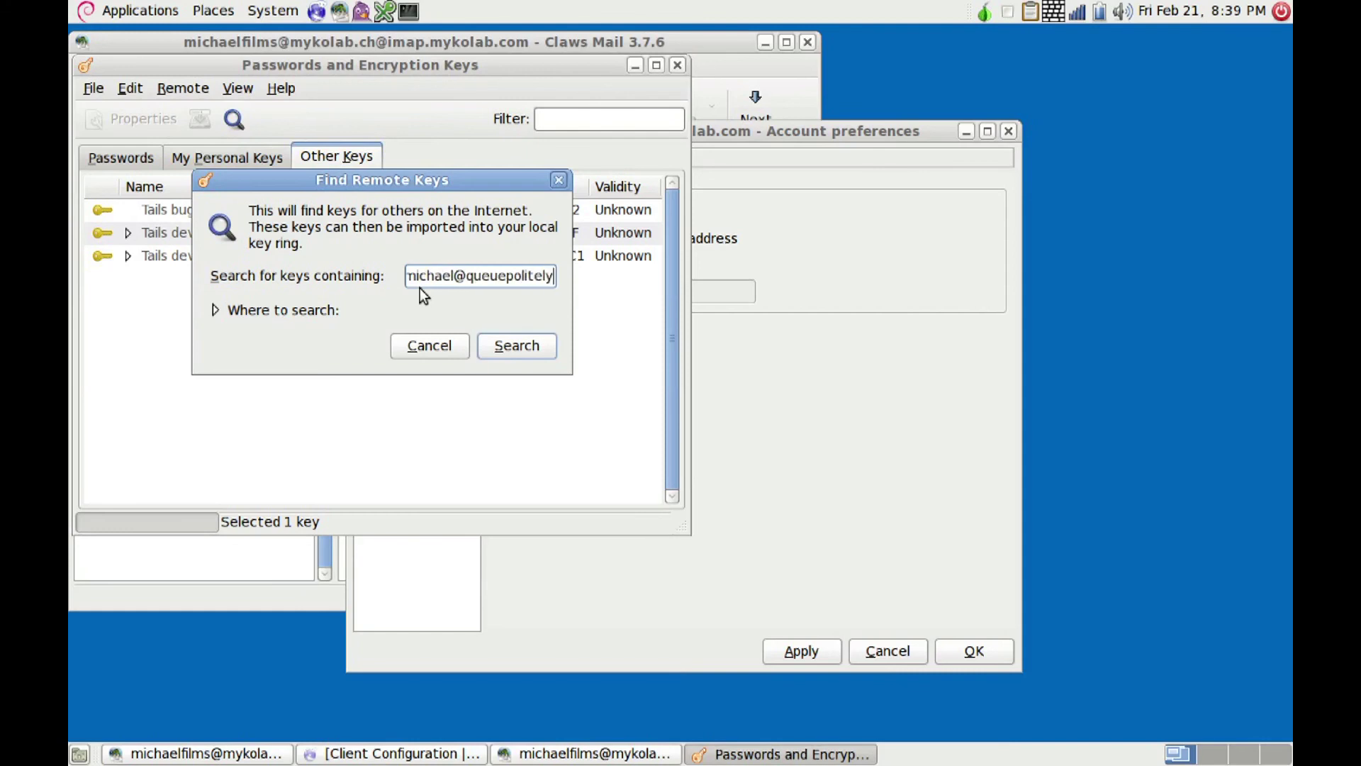
pyautogui.click(507, 346)
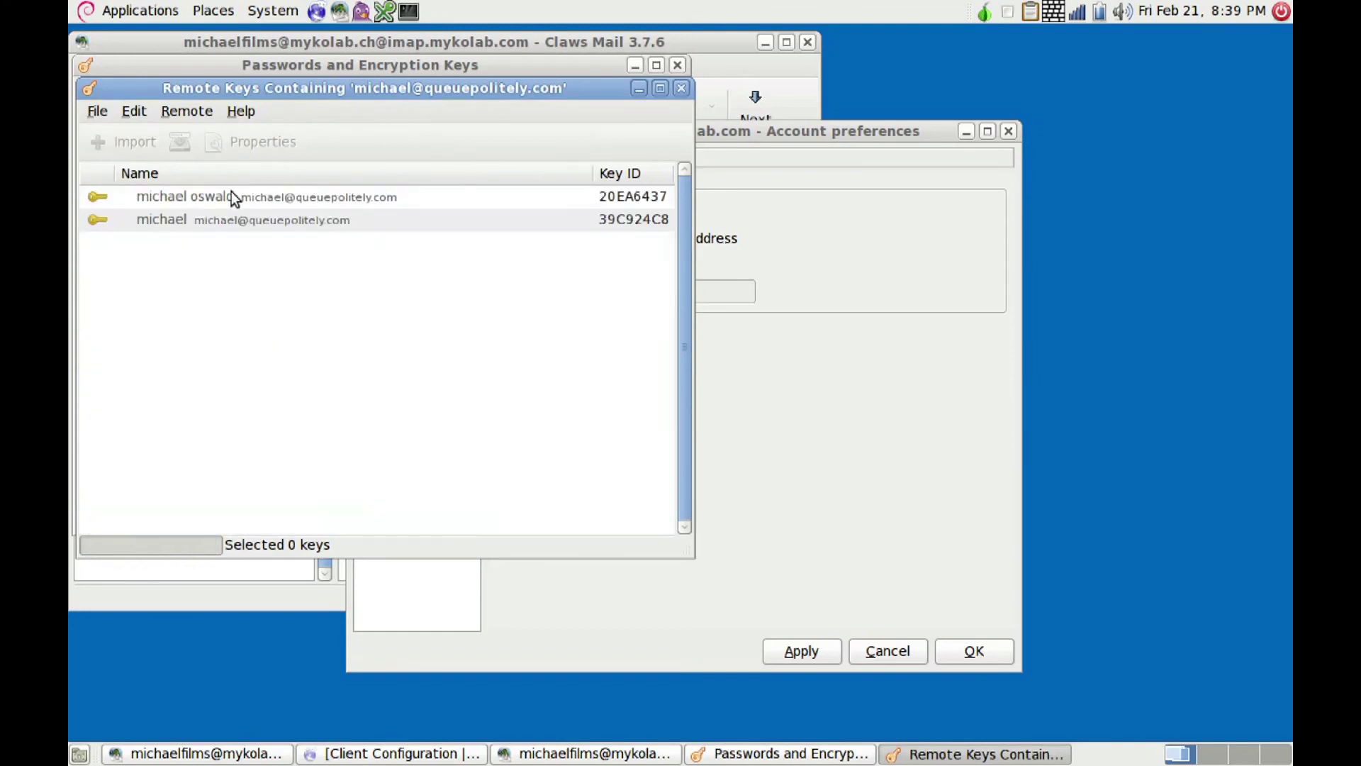
pyautogui.click(228, 198)
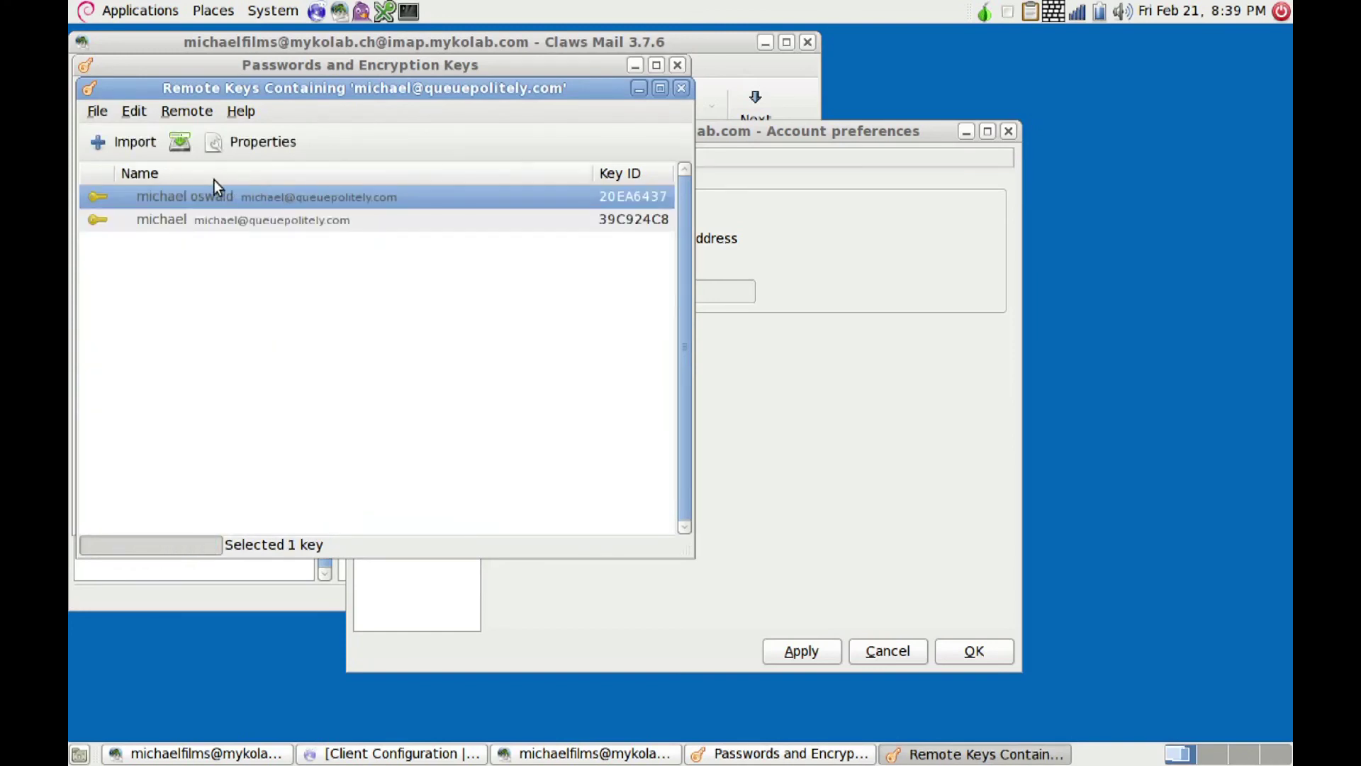
pyautogui.click(132, 145)
pyautogui.click(680, 89)
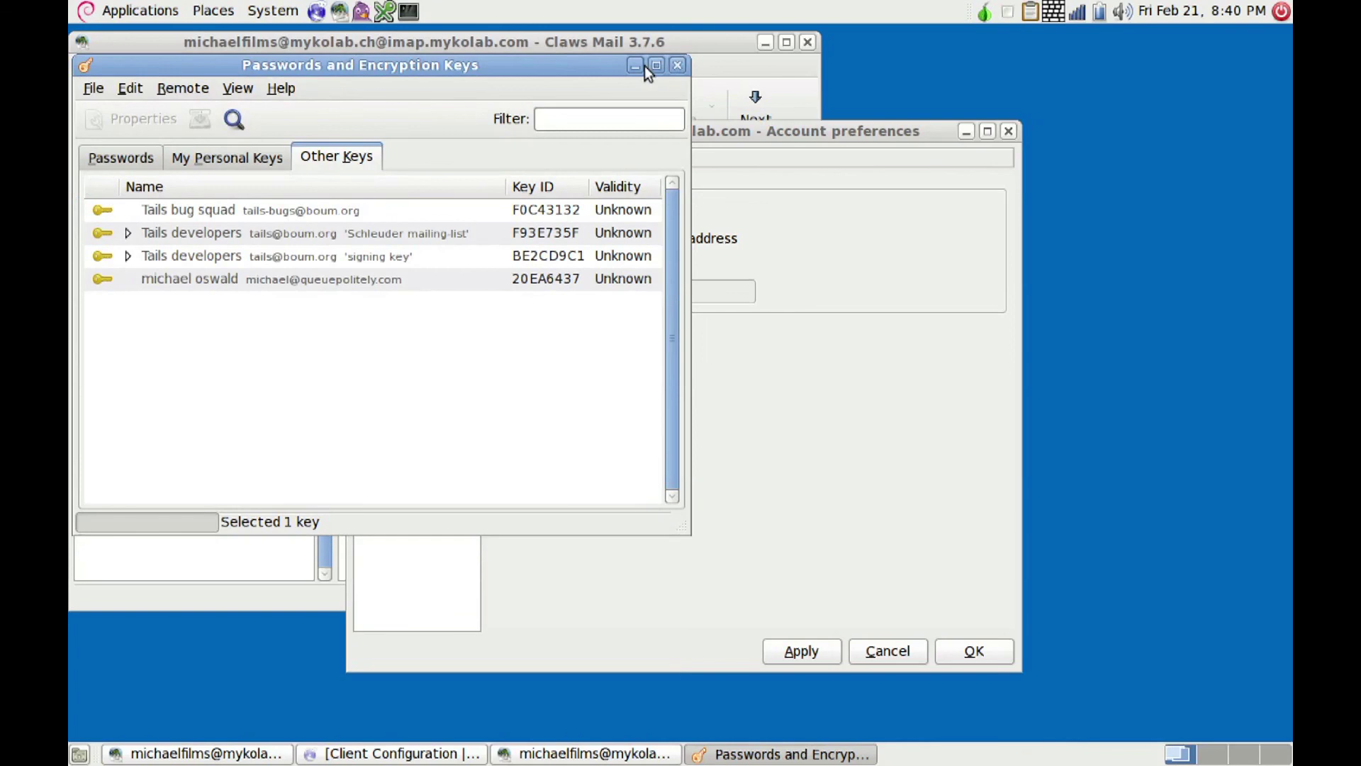
pyautogui.click(644, 66)
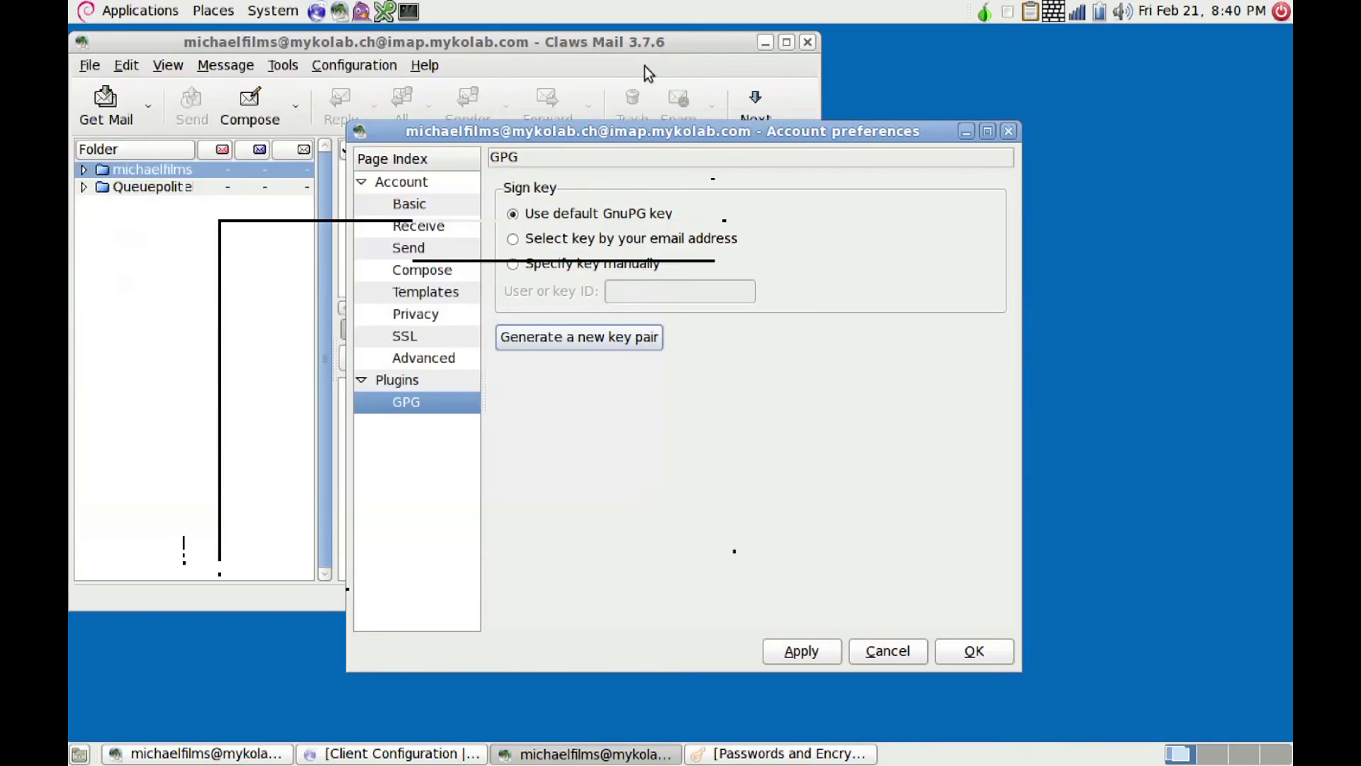
# Step: Save the account's GPG settings and start a new message addressed to the contact's e-mail
pyautogui.click(802, 652)
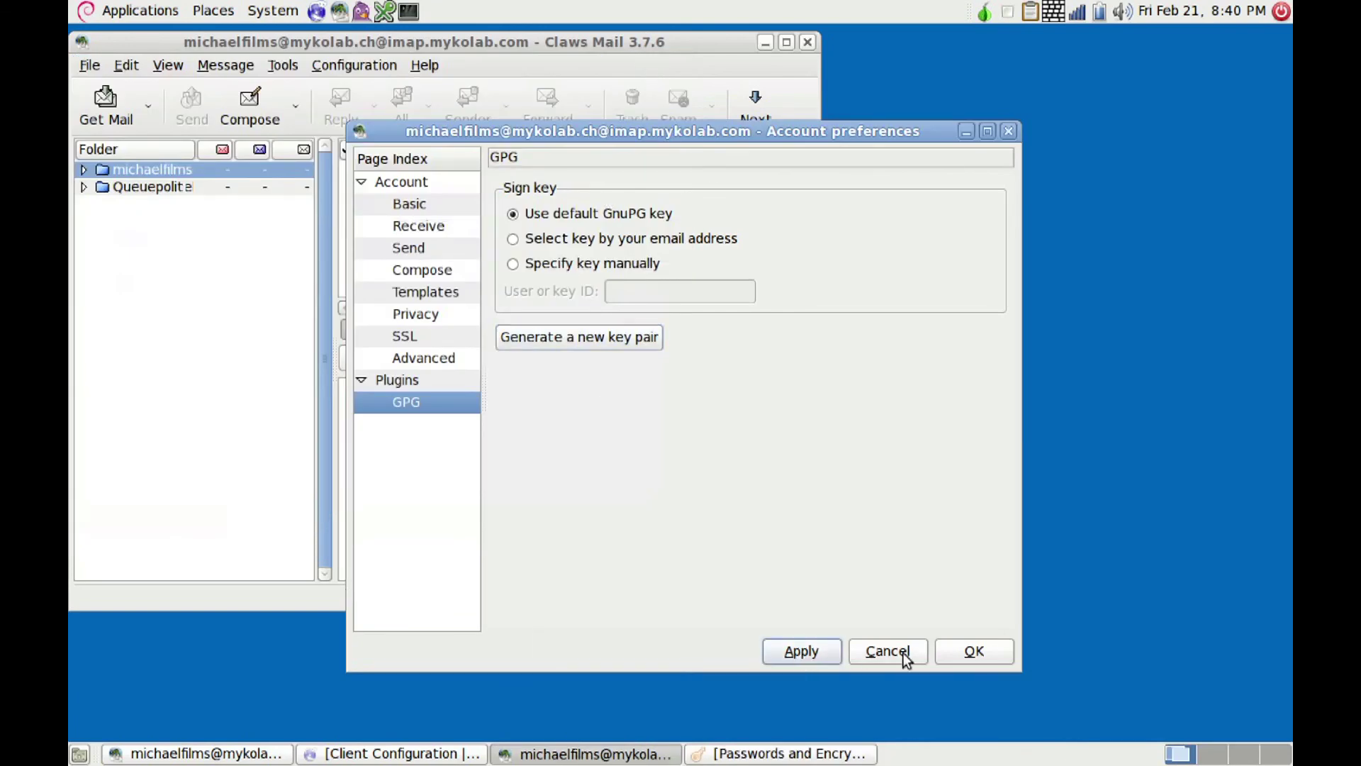
pyautogui.click(972, 652)
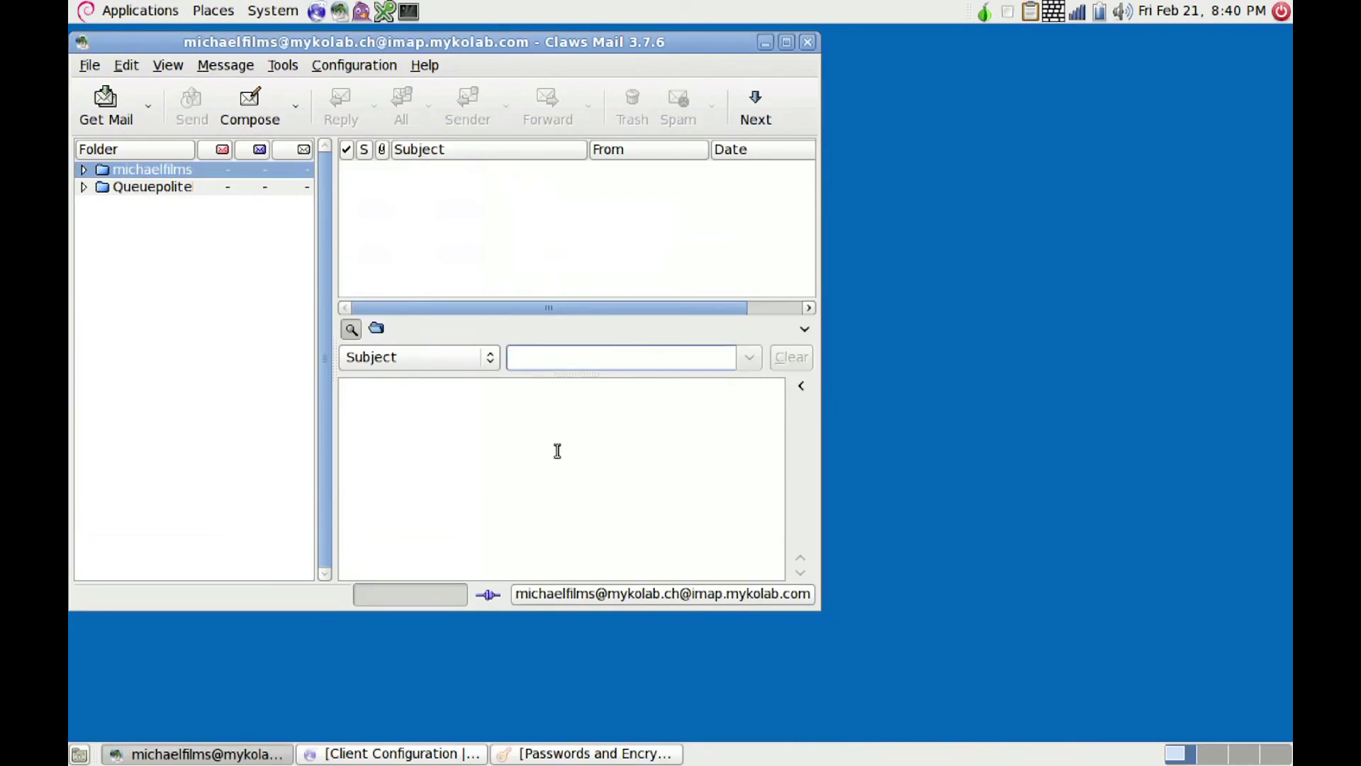
pyautogui.click(83, 170)
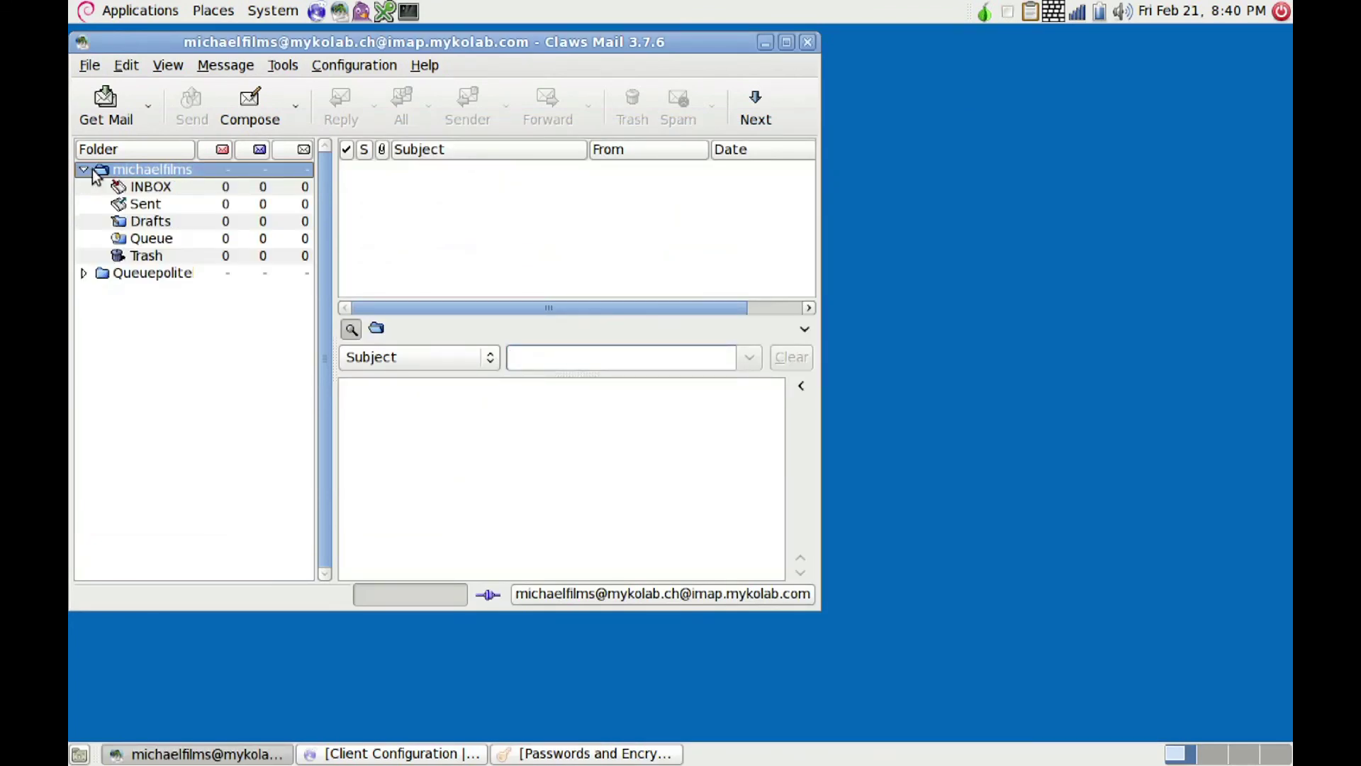
pyautogui.click(238, 117)
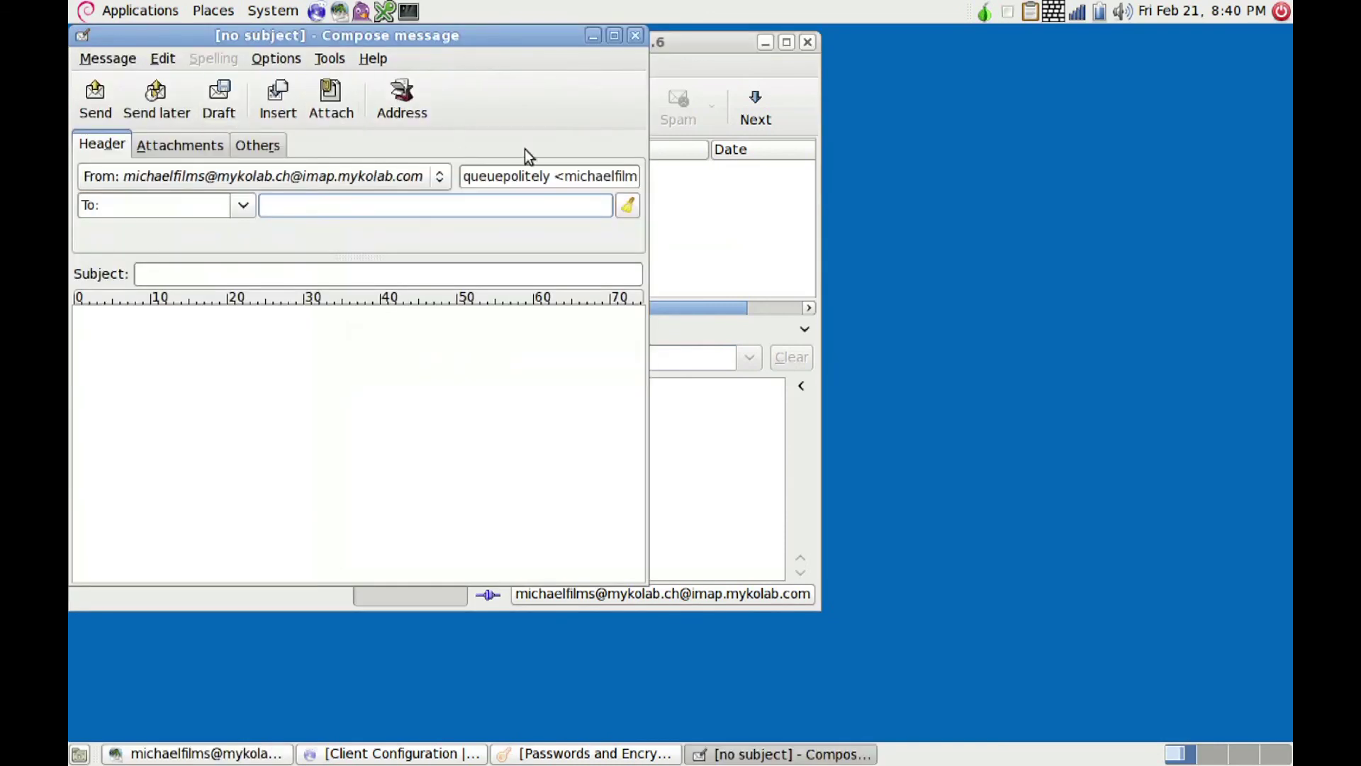
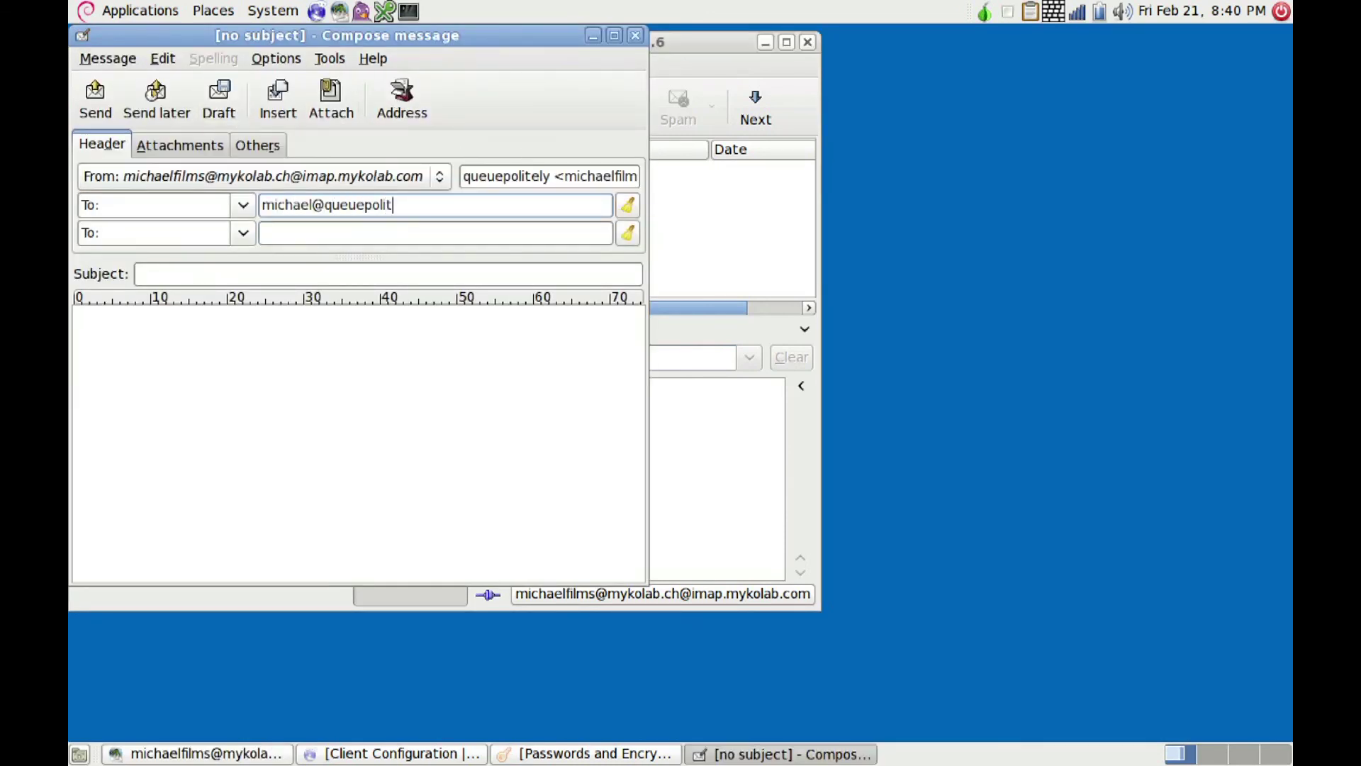
# Step: Set the message's privacy system to PGP Inline and turn on signing and encryption
pyautogui.click(273, 62)
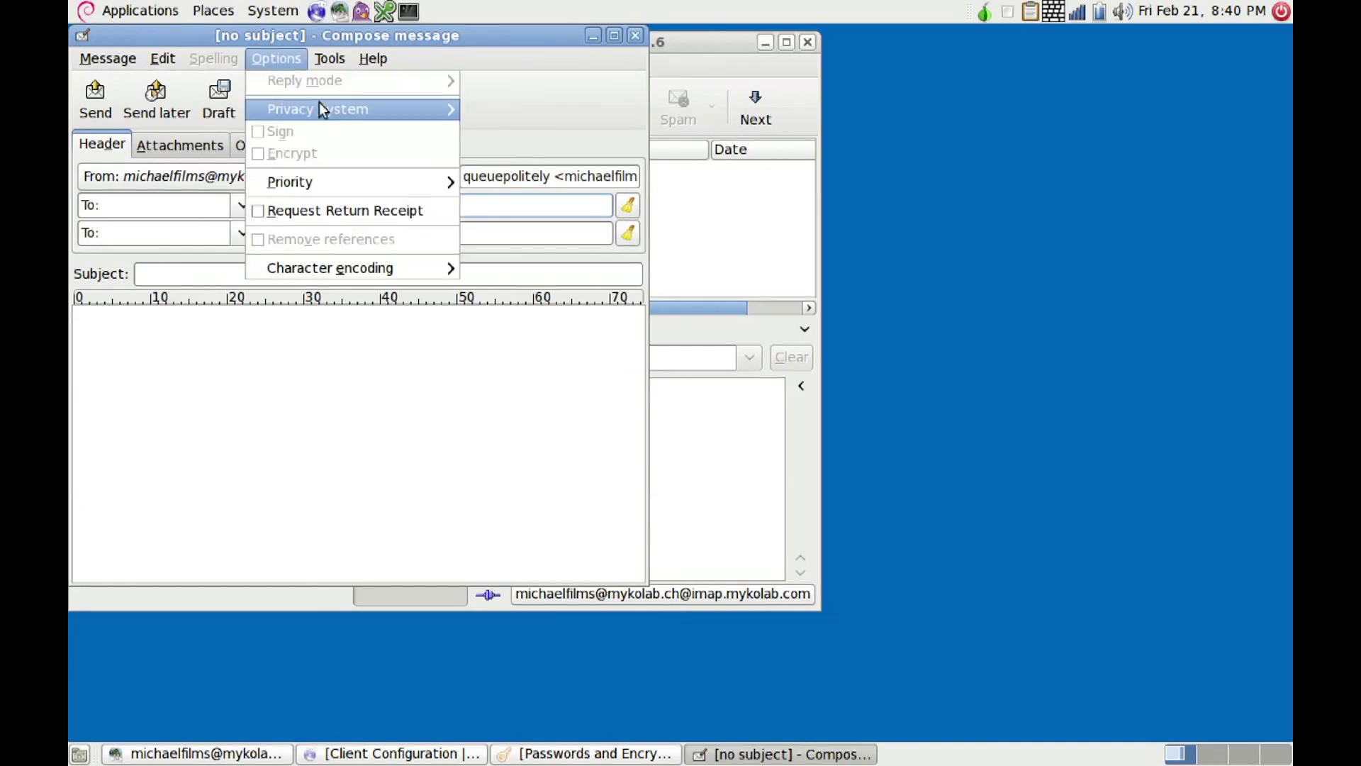
pyautogui.moveTo(330, 108)
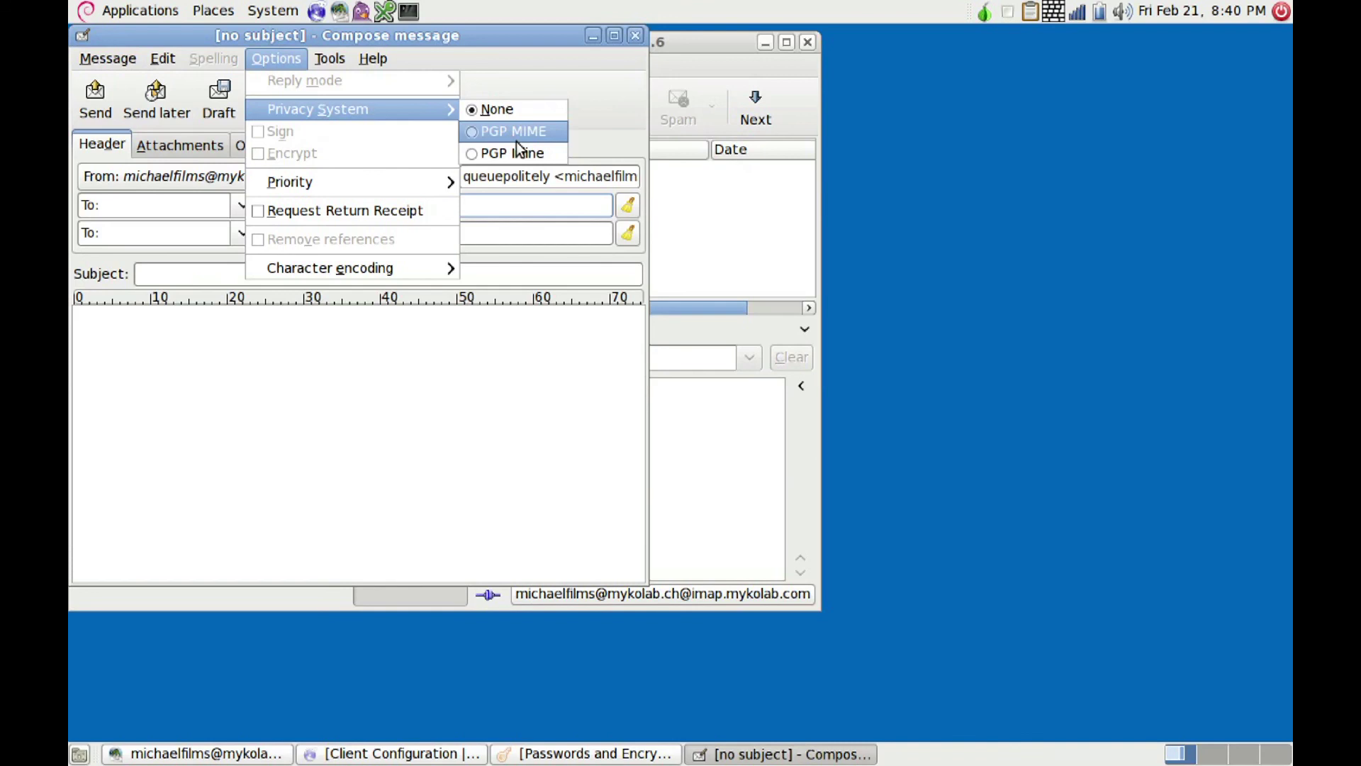
pyautogui.click(491, 154)
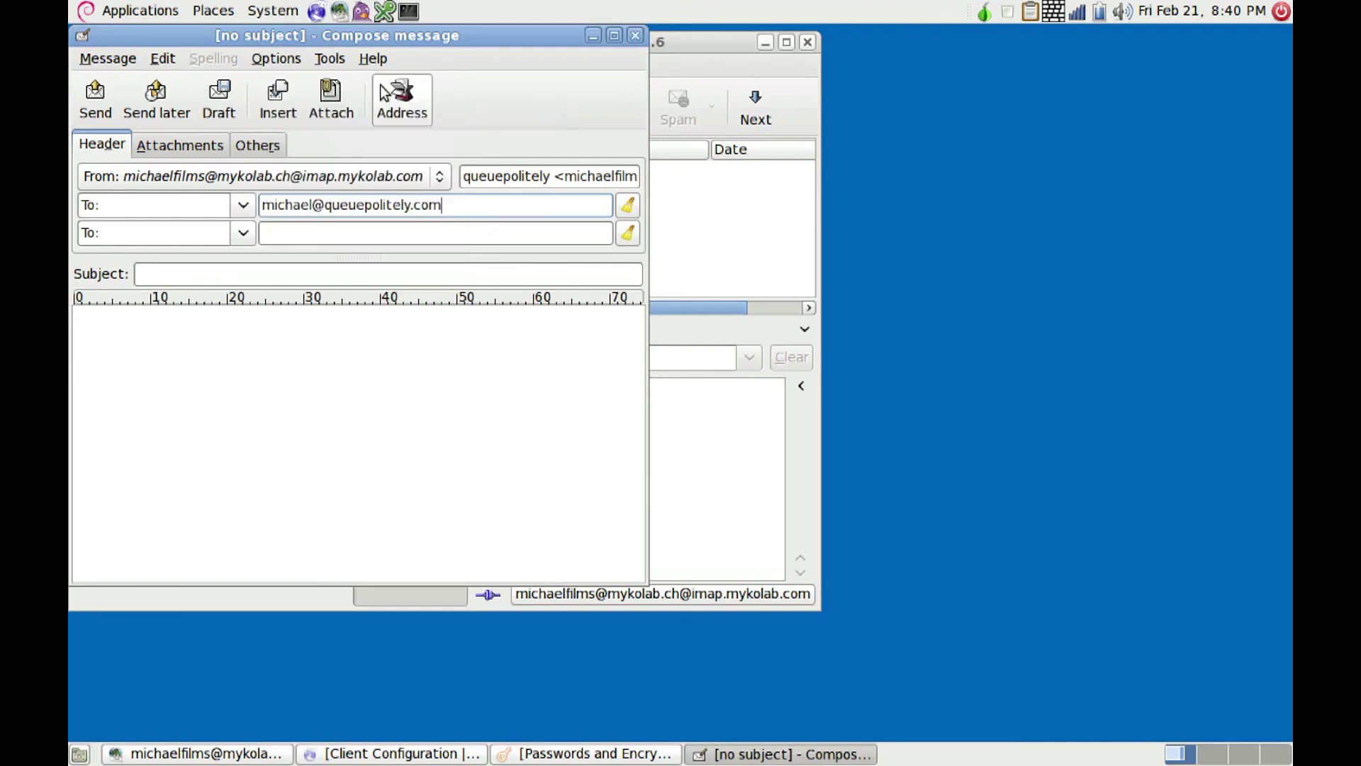
pyautogui.click(298, 58)
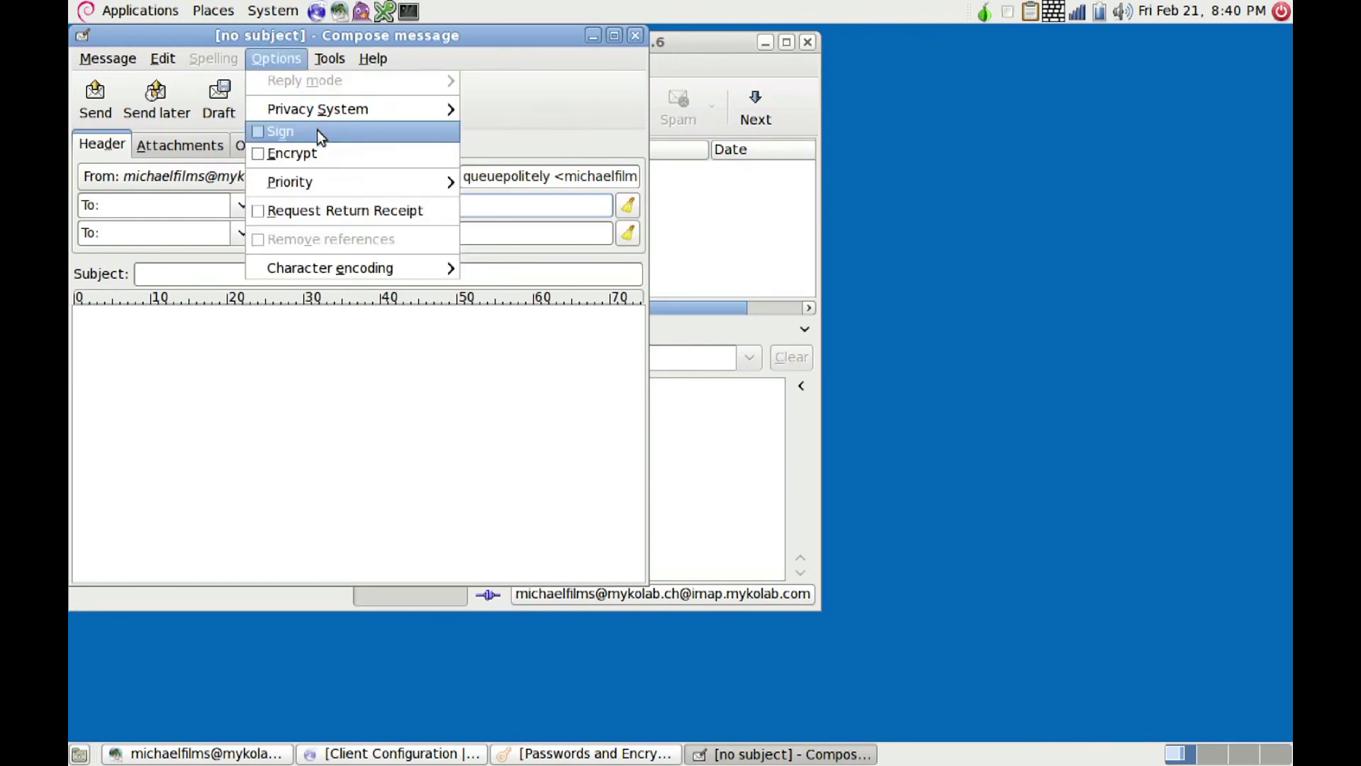
pyautogui.click(317, 129)
pyautogui.click(278, 59)
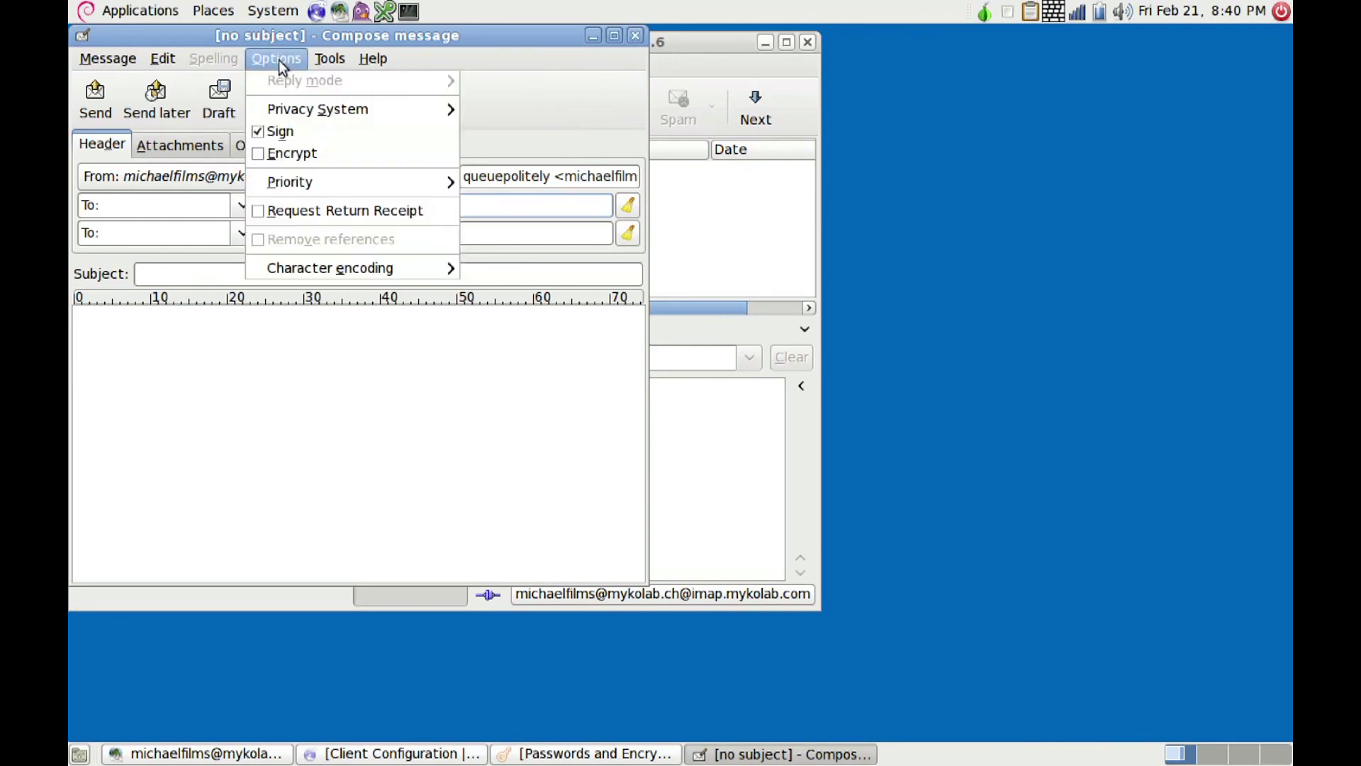
pyautogui.click(295, 146)
# Step: Write the message with subject 'hi' and body 'test', then send it
pyautogui.click(141, 274)
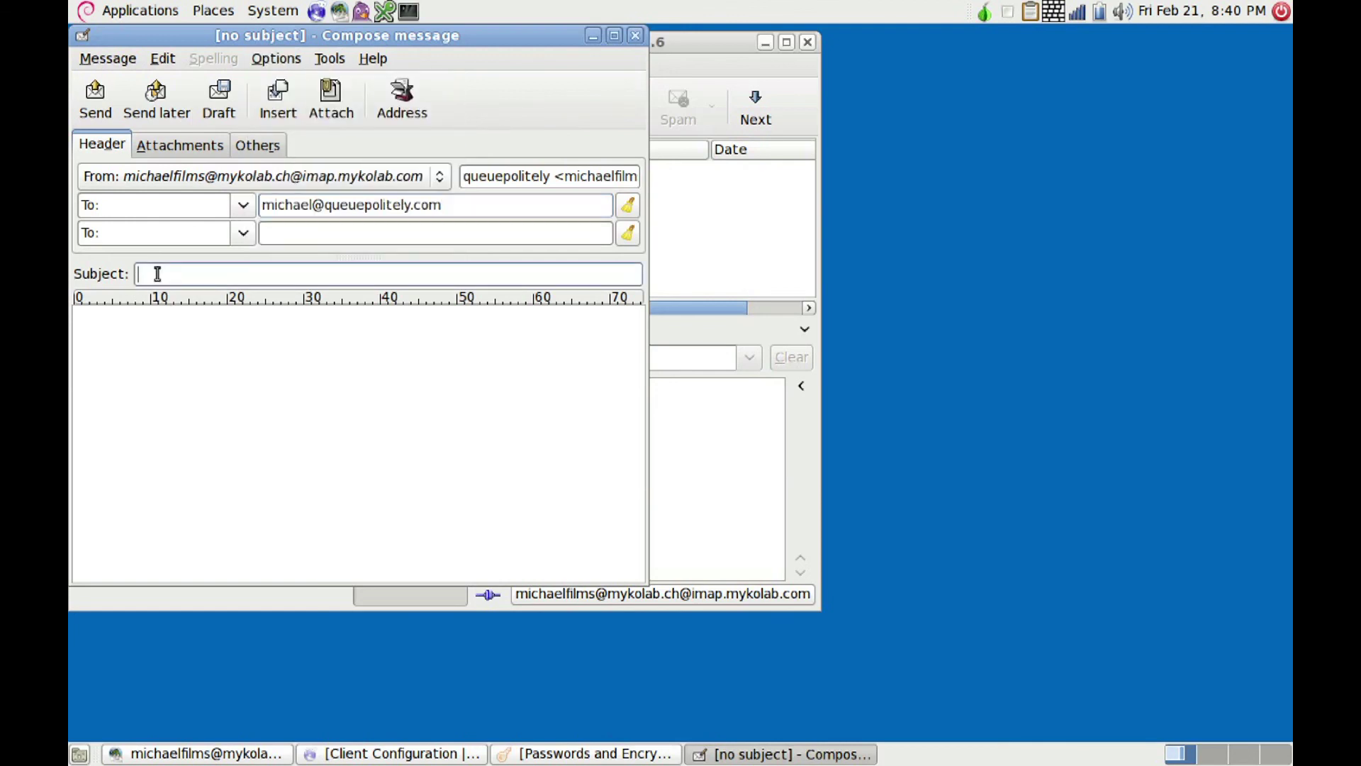
pyautogui.write('hi')
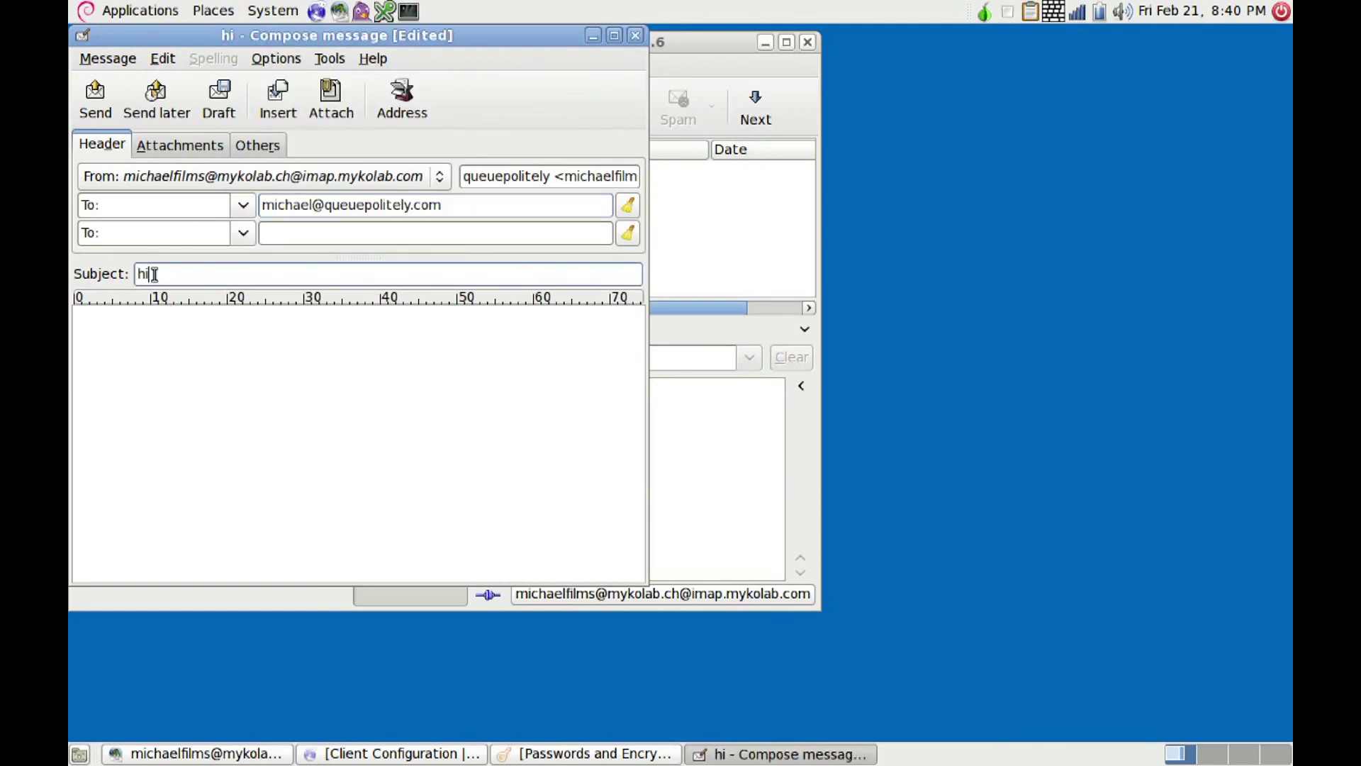
pyautogui.click(118, 327)
pyautogui.write('test')
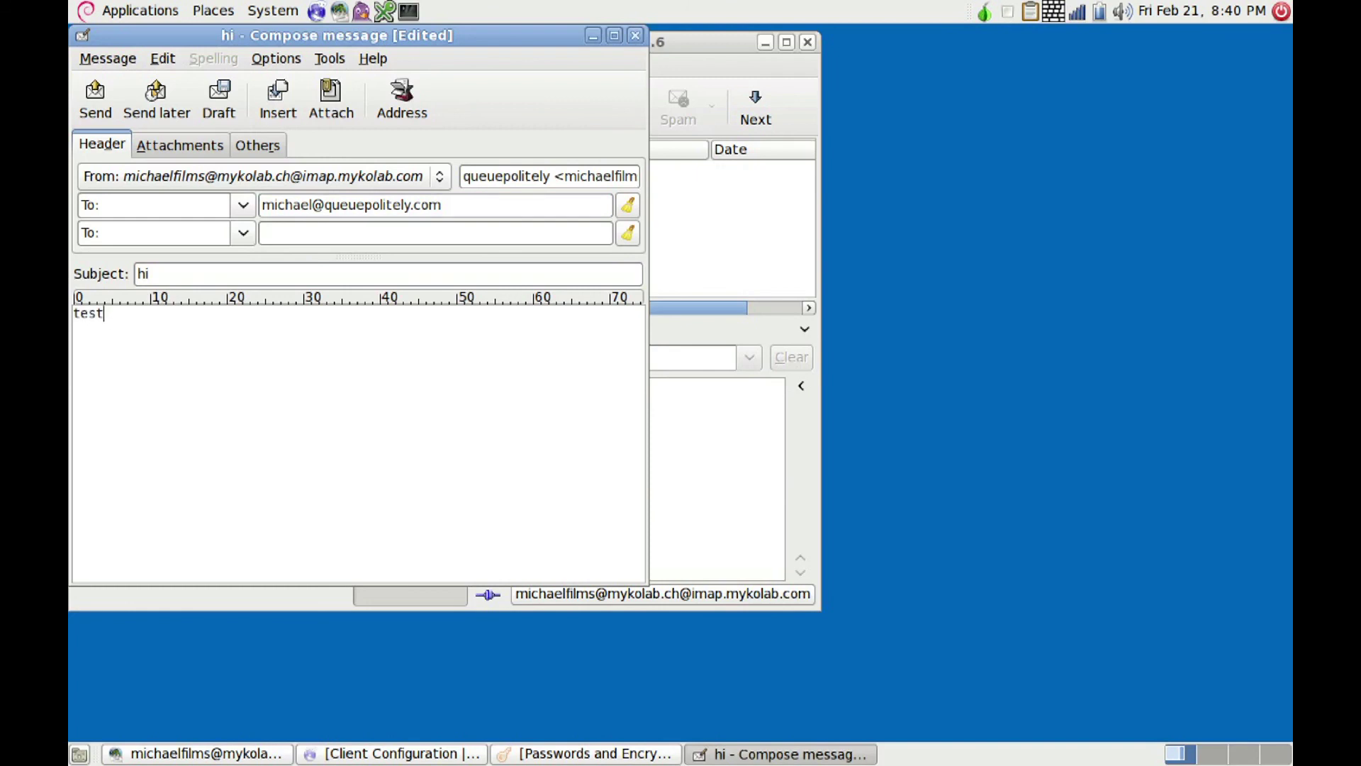
pyautogui.click(97, 110)
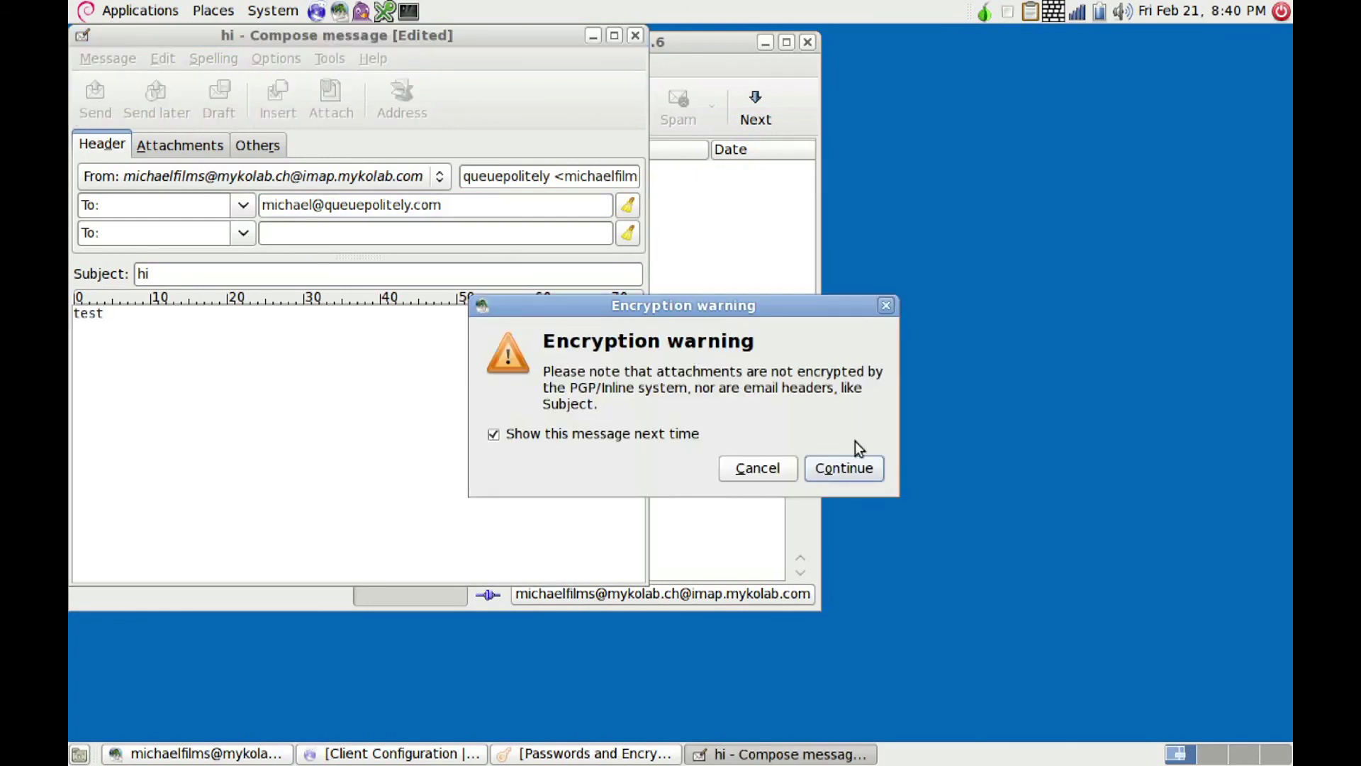